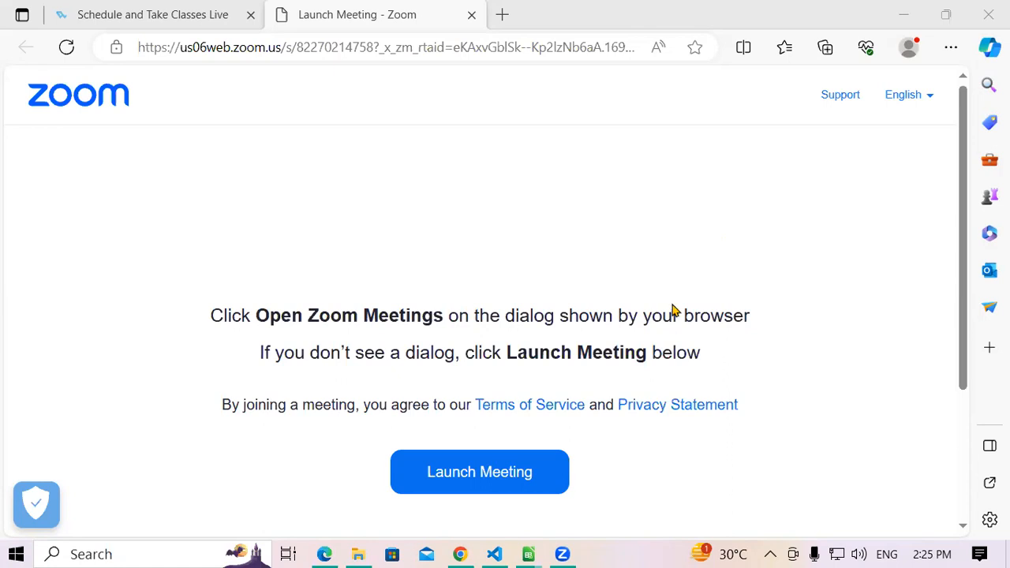
- Switch to the FINANCIAL FUNCTION BY SK.xlsx workbook in LibreOffice Calc
mouse_move(527, 553)
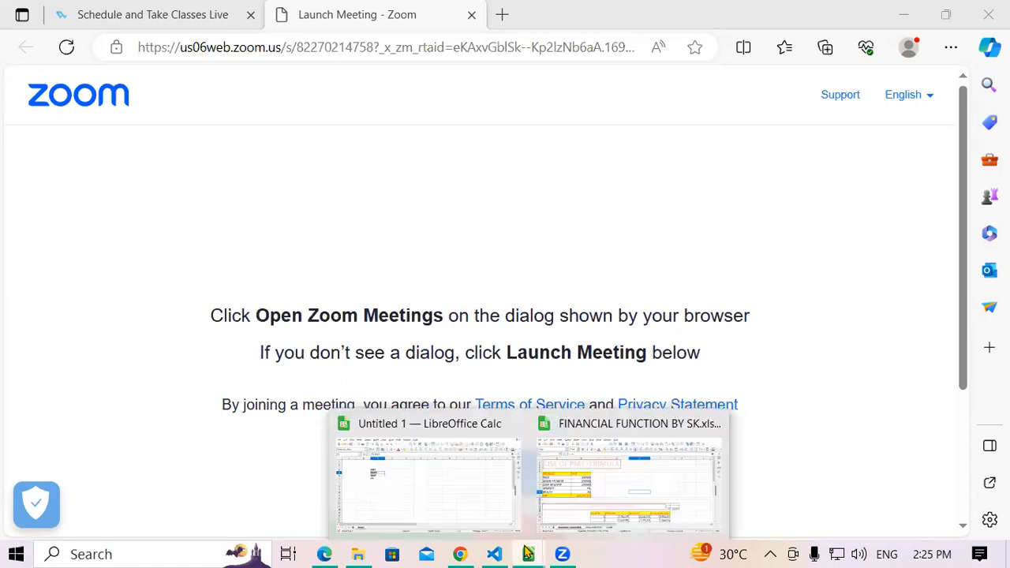
left_click(614, 481)
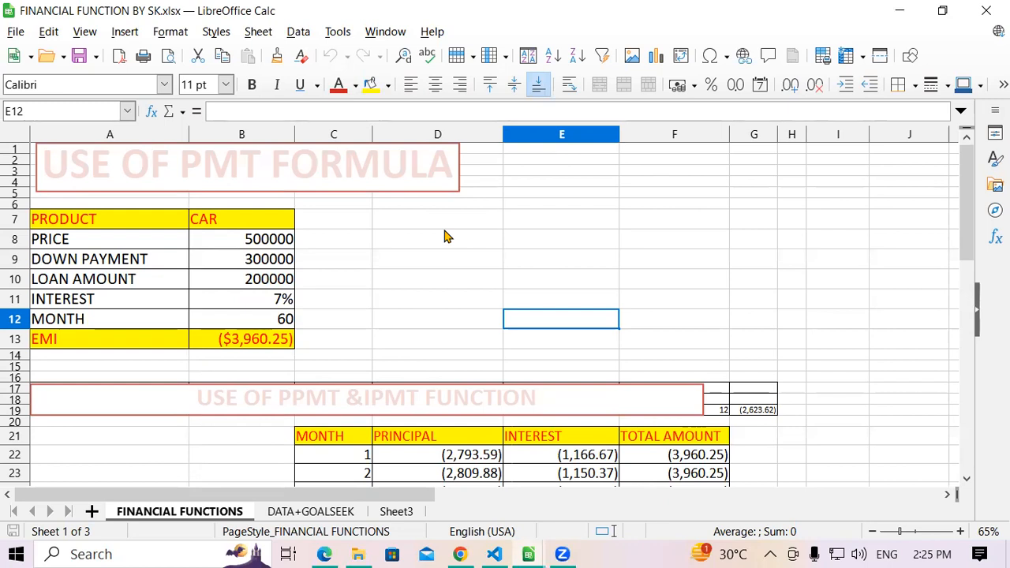
left_click(555, 196)
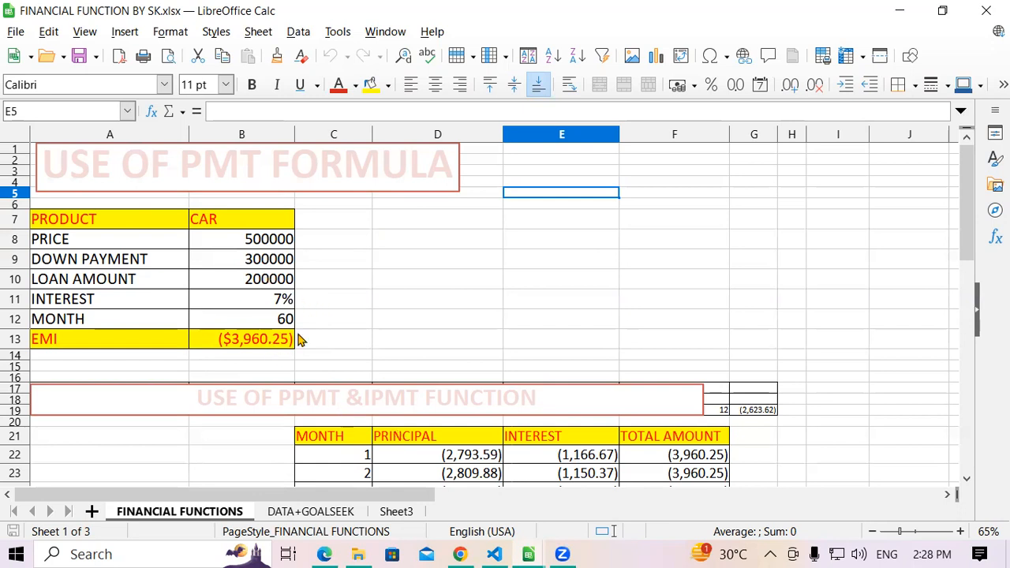
- Examine the EMI formula in B13 and the product headings of the car loan table
left_click(273, 340)
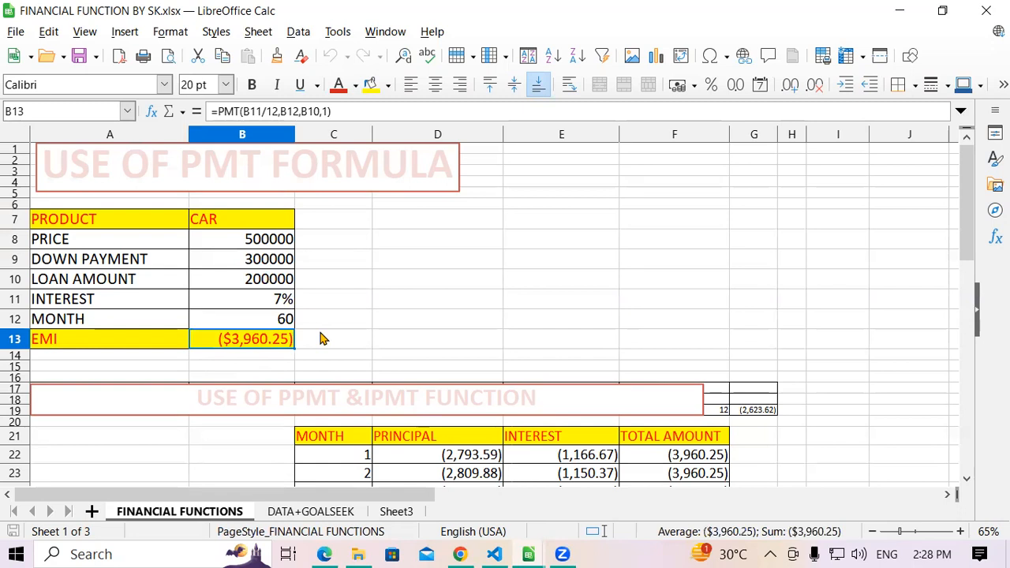
left_click(318, 347)
left_click(275, 347)
left_click(315, 341)
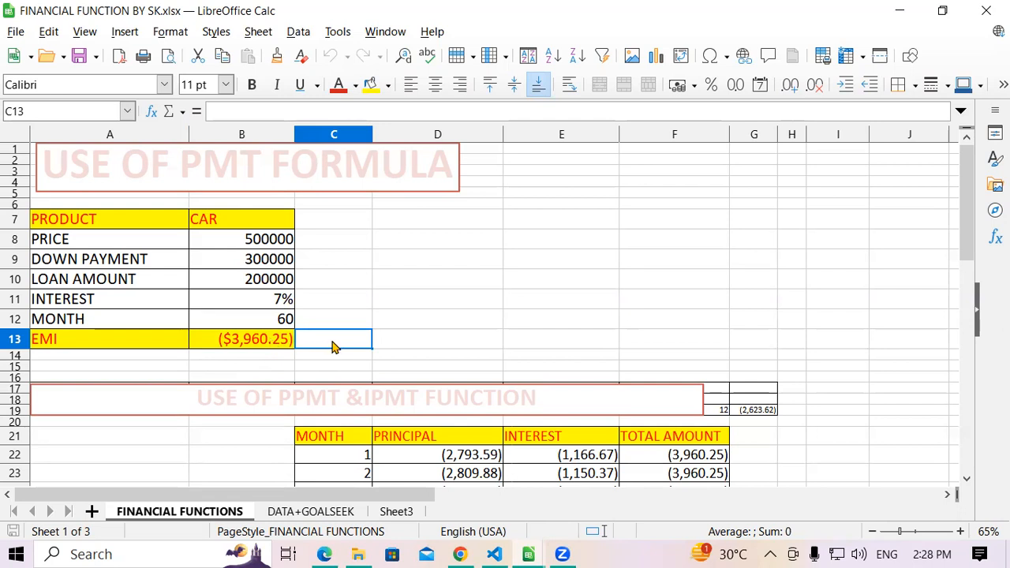
left_click(262, 346)
left_click(330, 343)
left_click(371, 299)
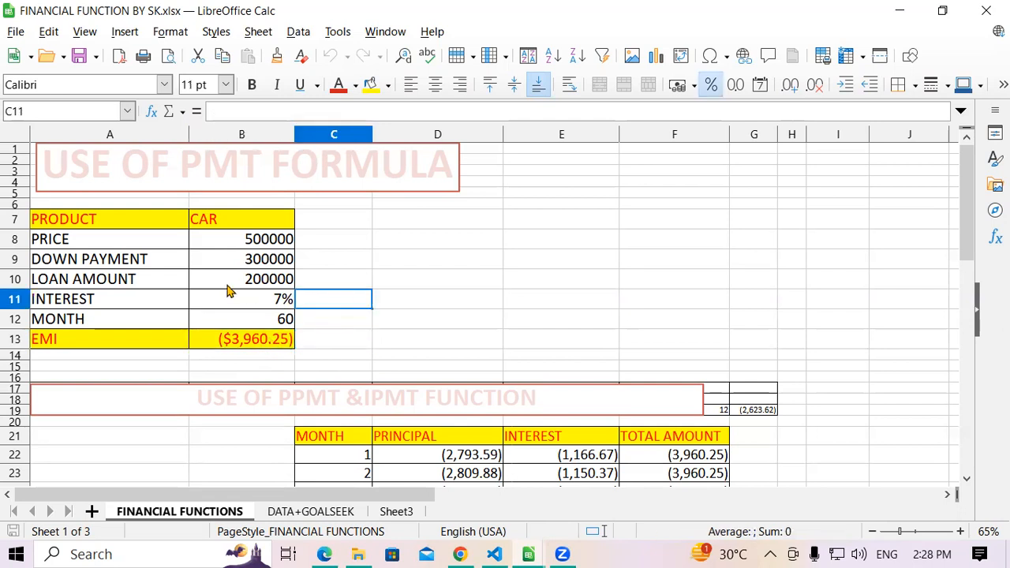
left_click(57, 225)
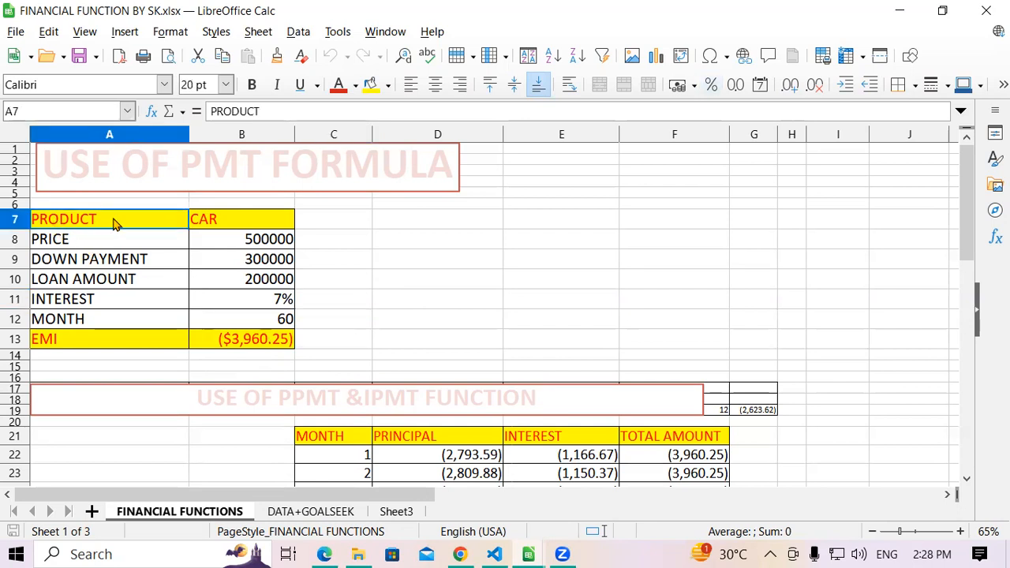
left_click(224, 221)
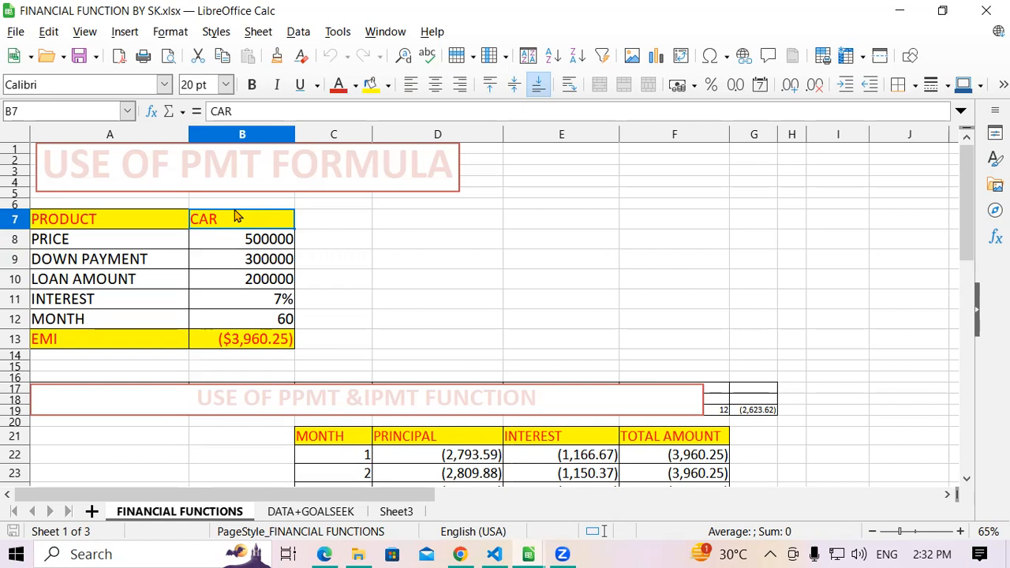
- Start a new PMT formula in the EMI cell B13, using the interest cell B11 divided by 12 as the rate
left_click(269, 348)
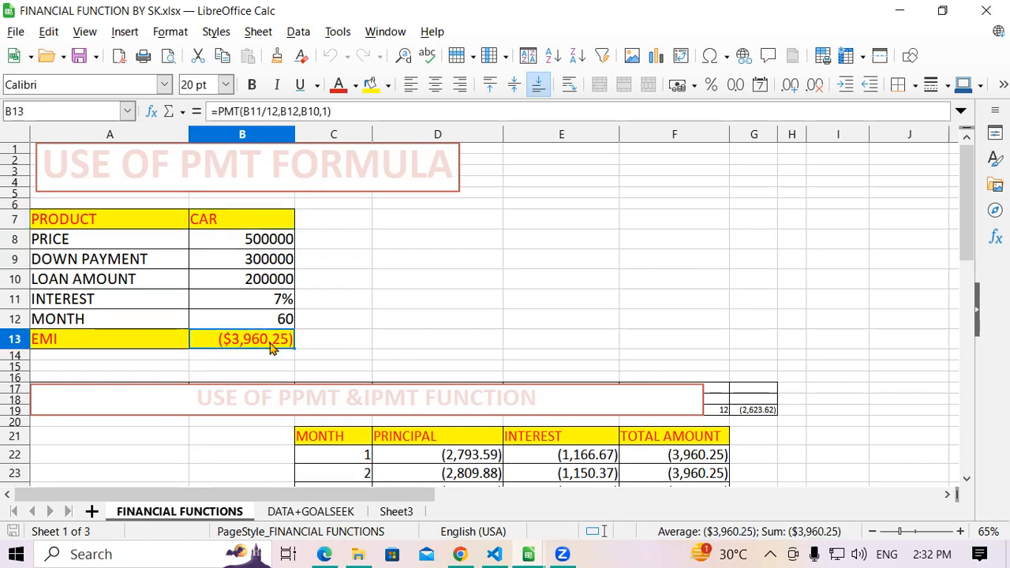
type("=")
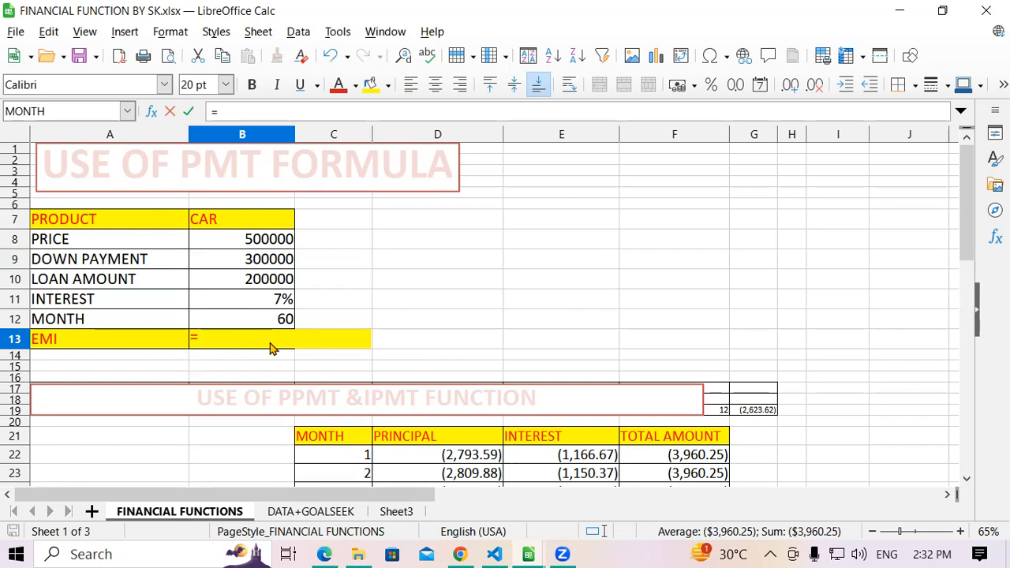
type("p")
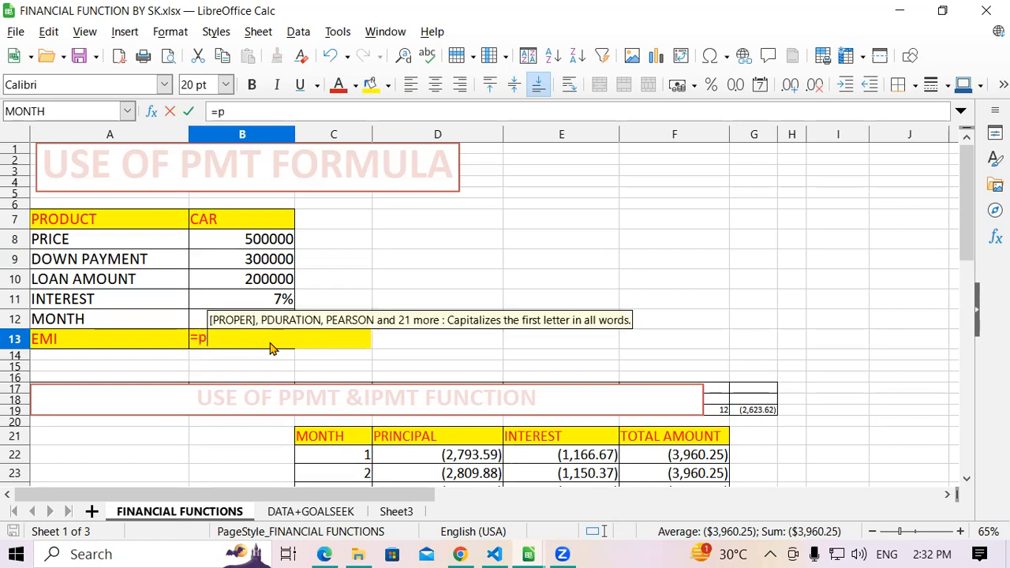
type("mt")
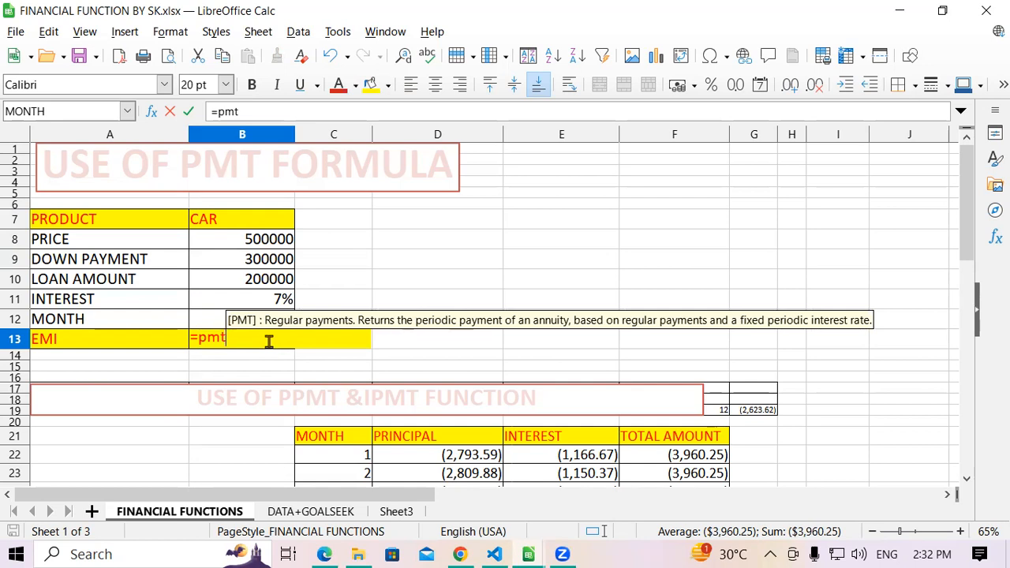
type("(")
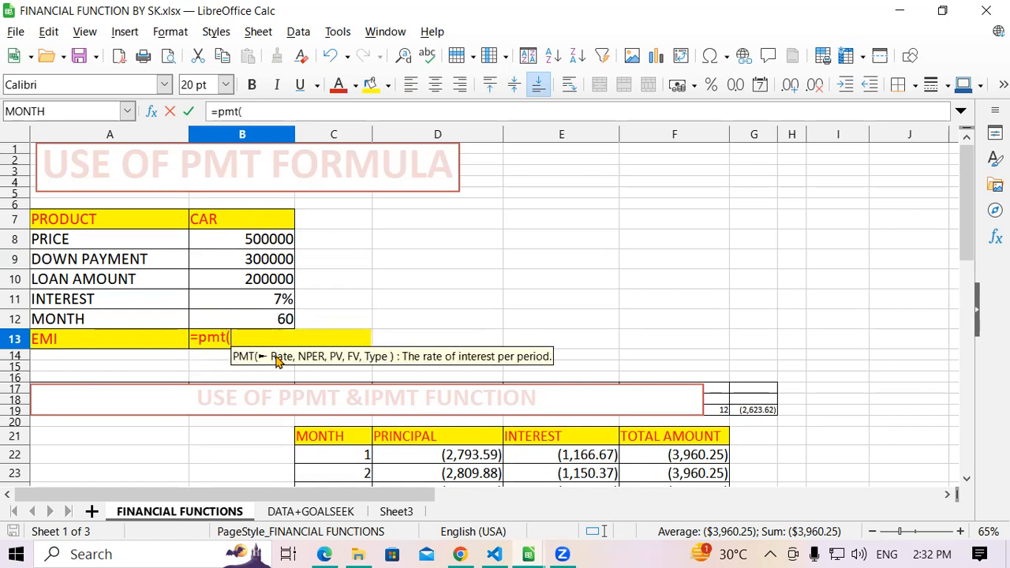
left_click(244, 302)
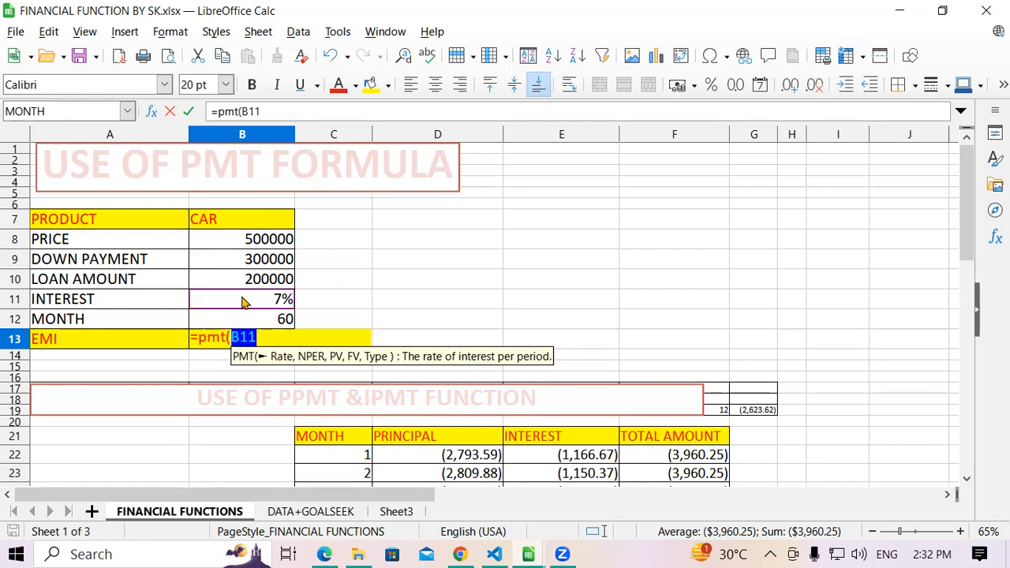
type("/")
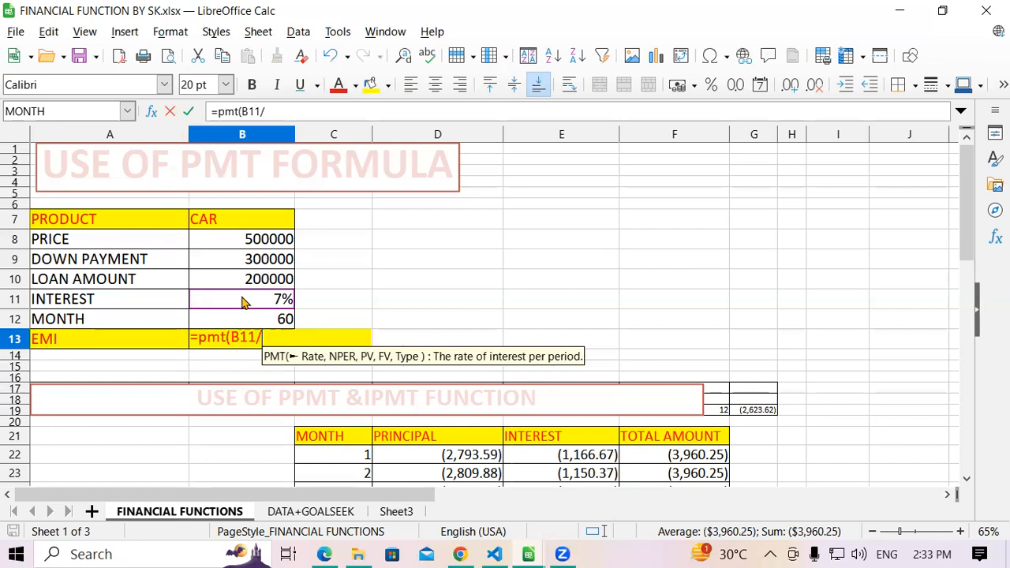
type("12")
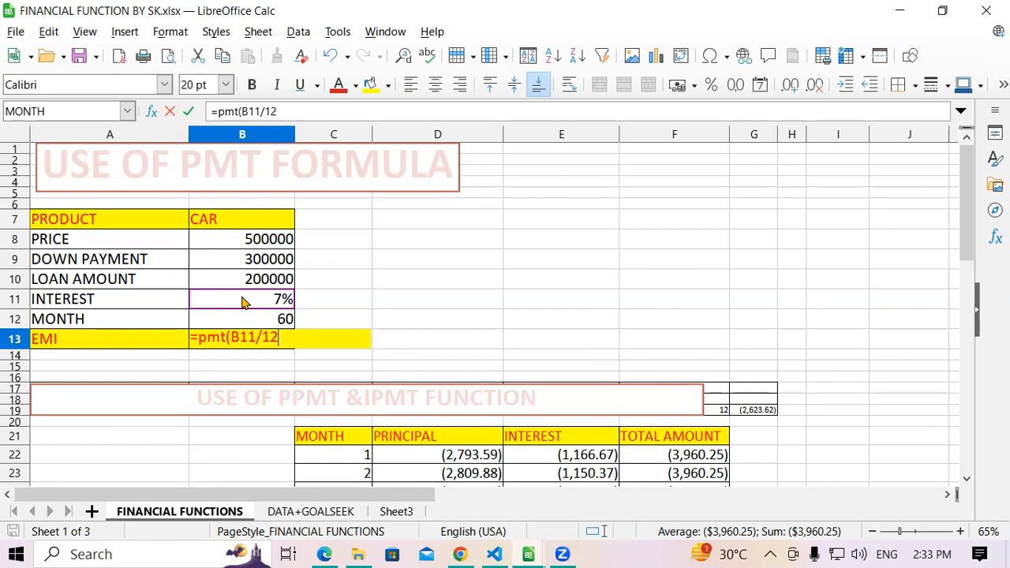
- Complete the EMI formula with B12 as the number of periods, B10 as the present value and 1 as the future value
type(",")
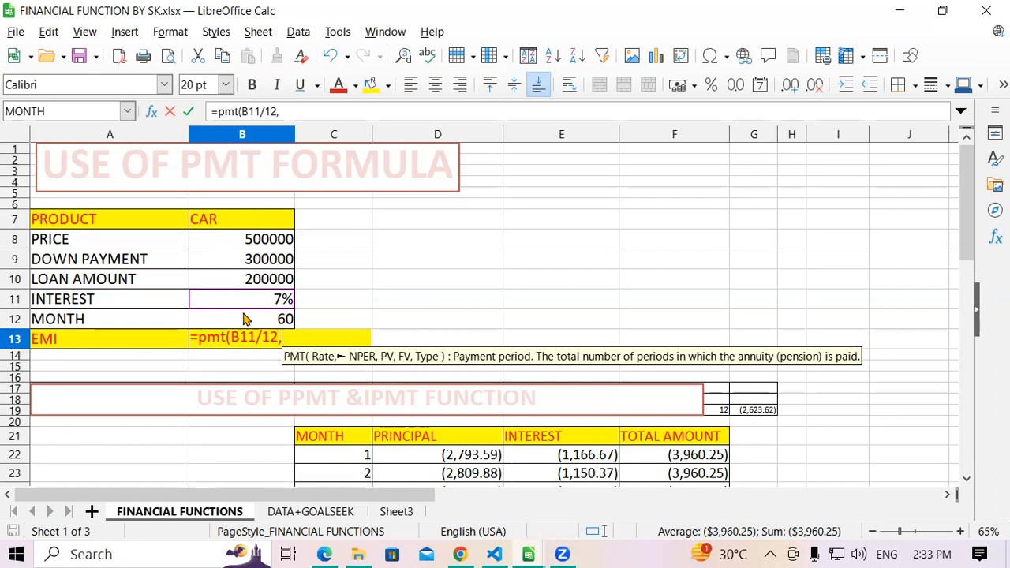
left_click(253, 320)
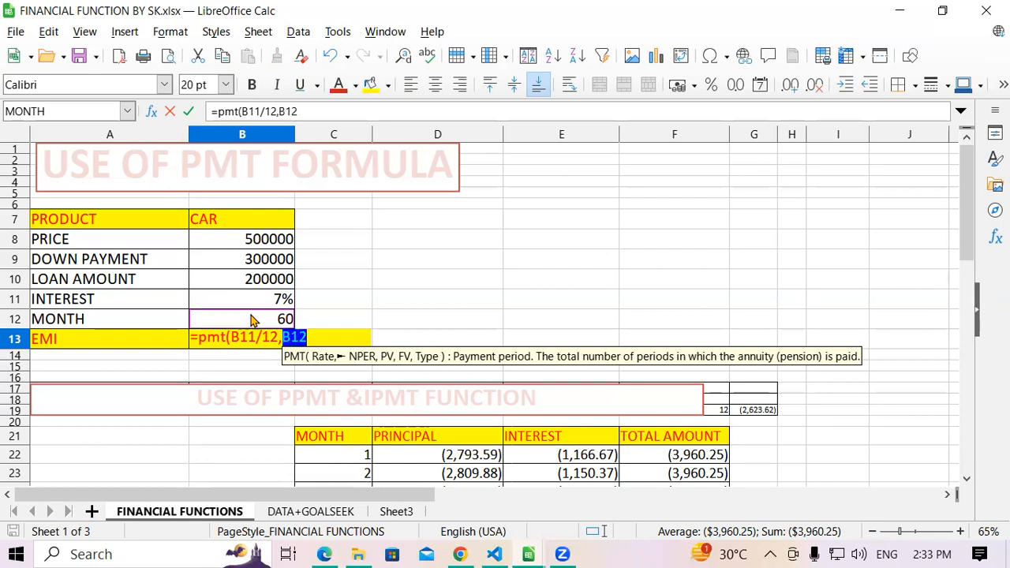
type(",")
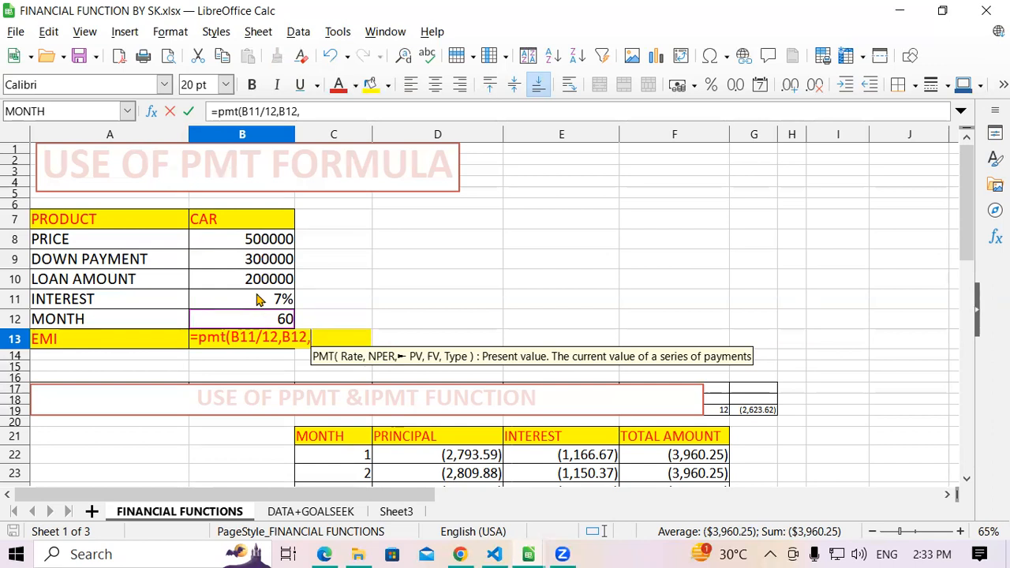
left_click(261, 284)
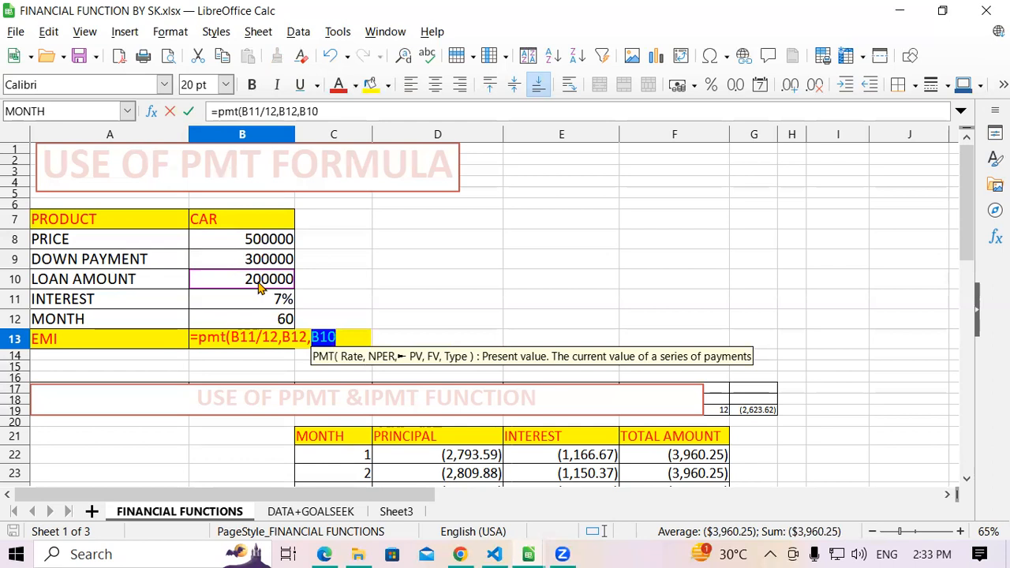
type(",")
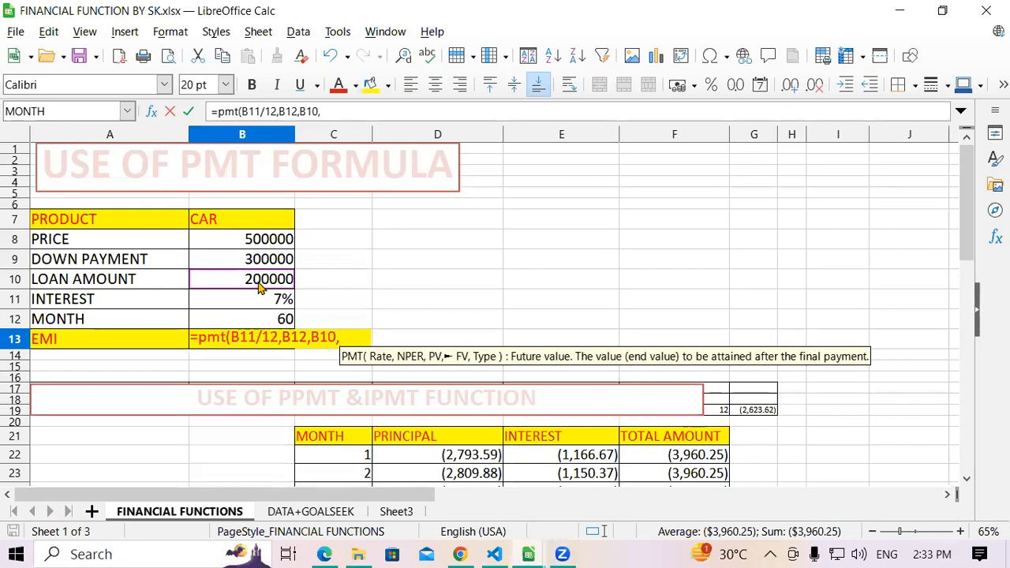
type(",")
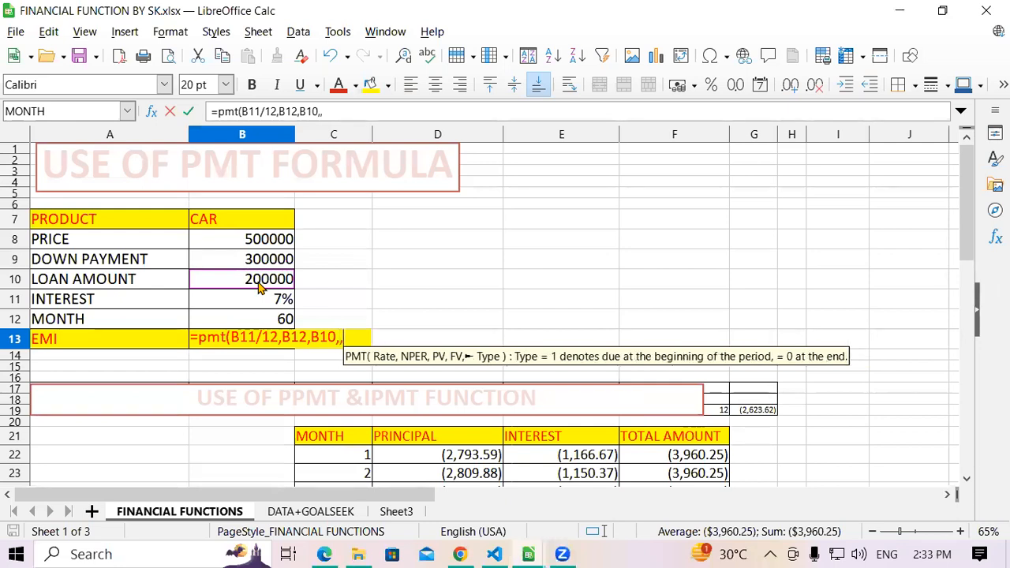
key("BackSpace")
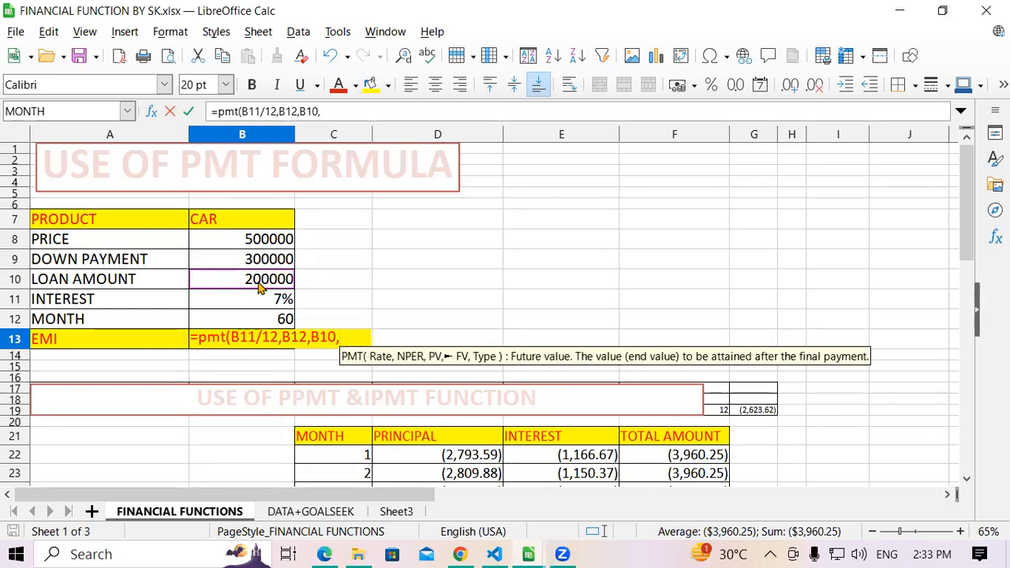
type("1")
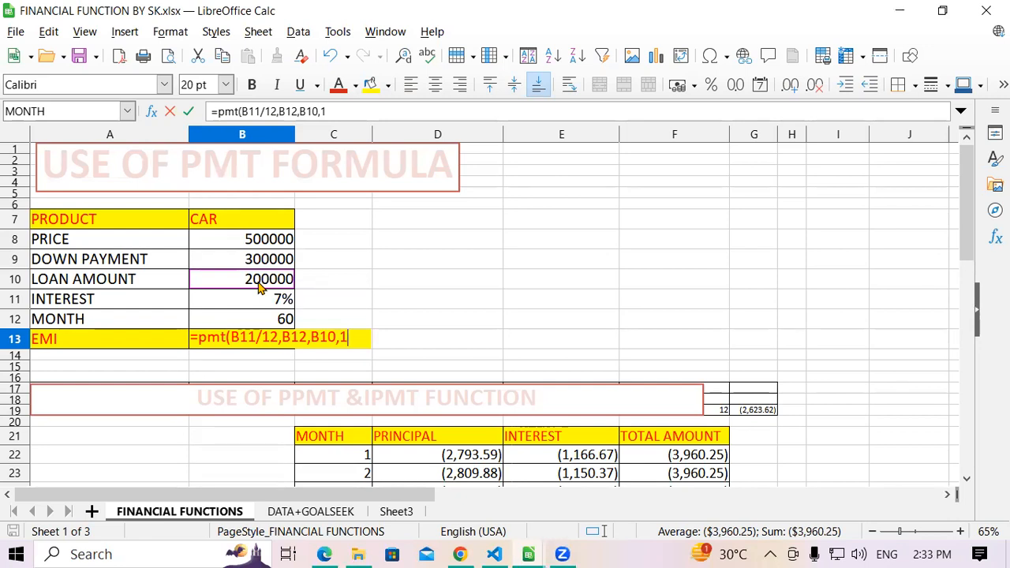
type(")")
key("Return")
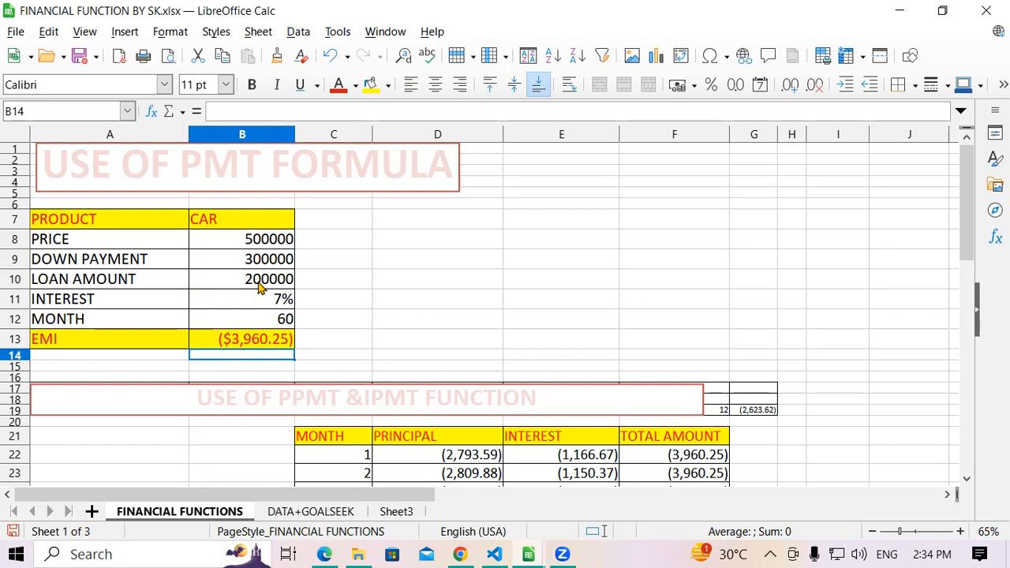
- Format the EMI cell B13 as a number and negate its formula so it reads =-PMT(B11/12,B12,B10,1)
left_click(247, 339)
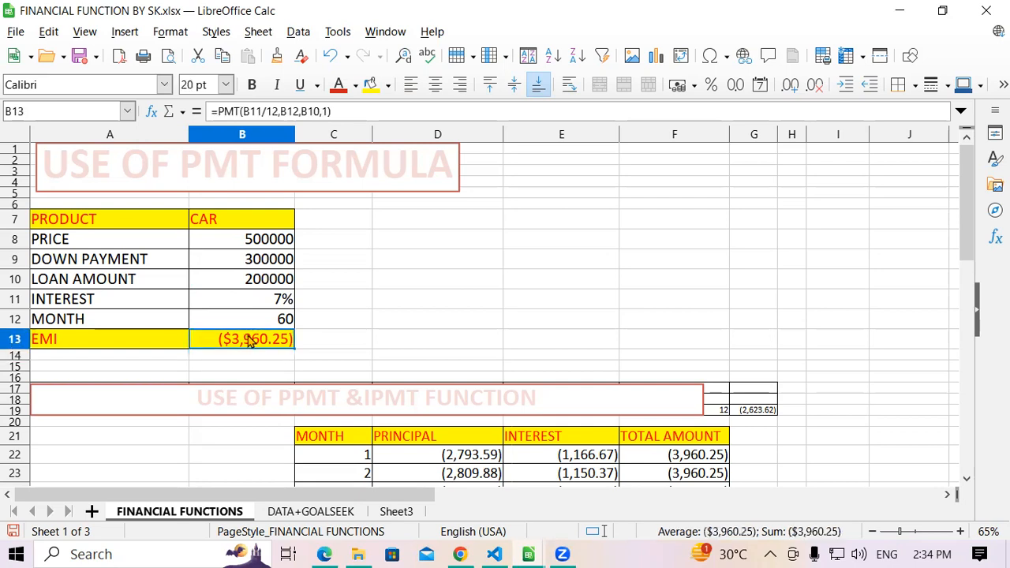
left_click(736, 85)
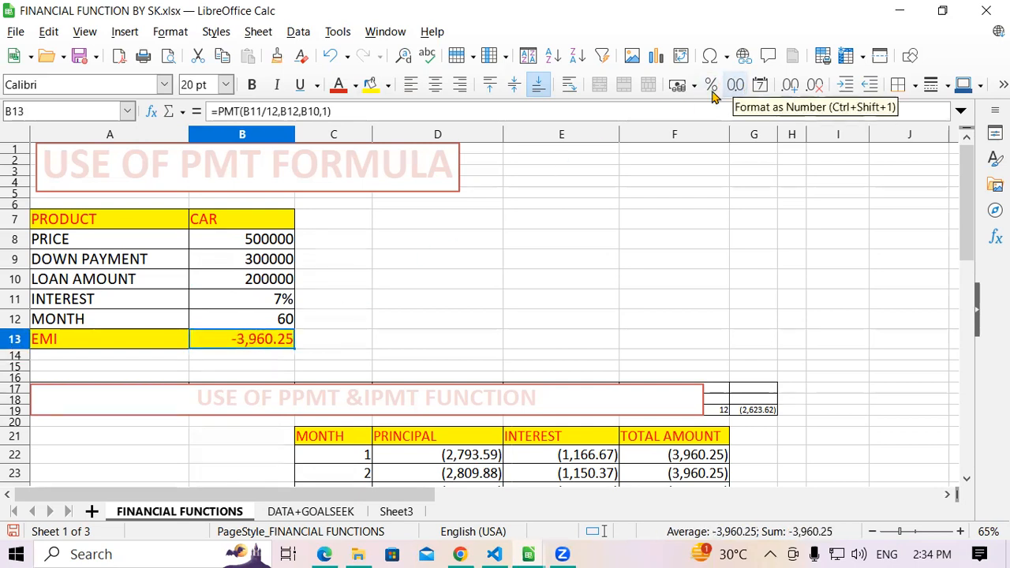
left_click(218, 111)
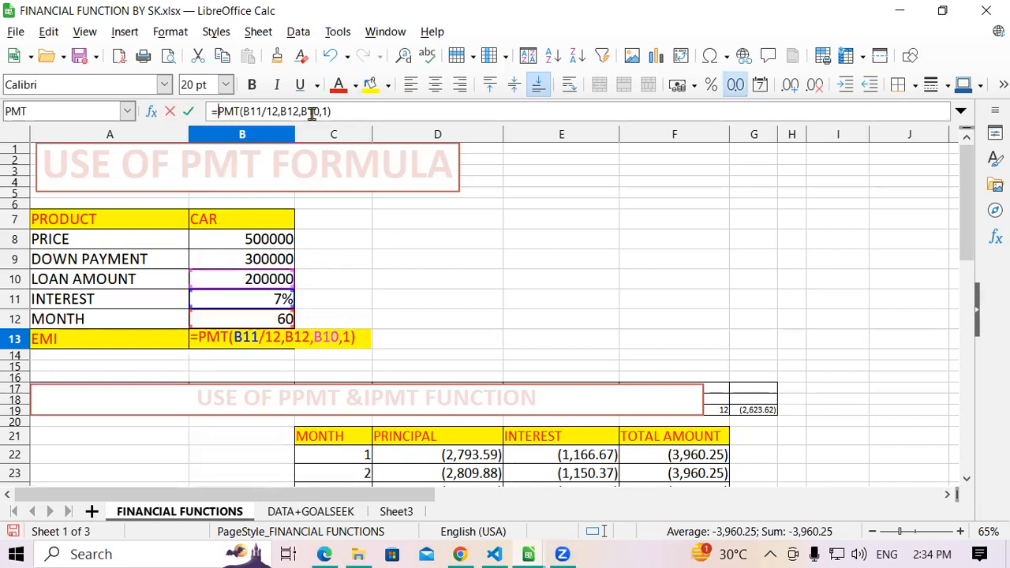
type("-")
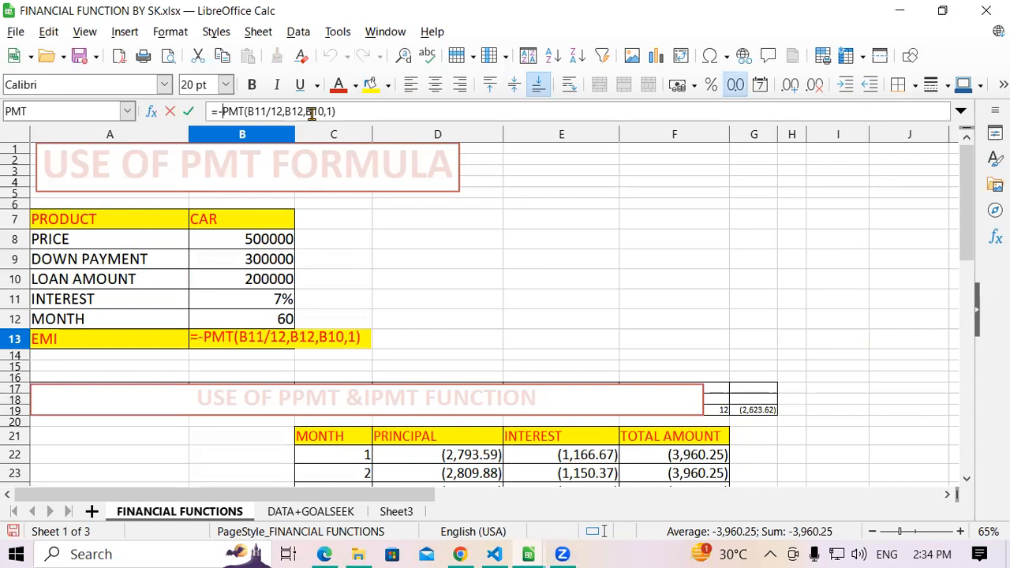
key("Return")
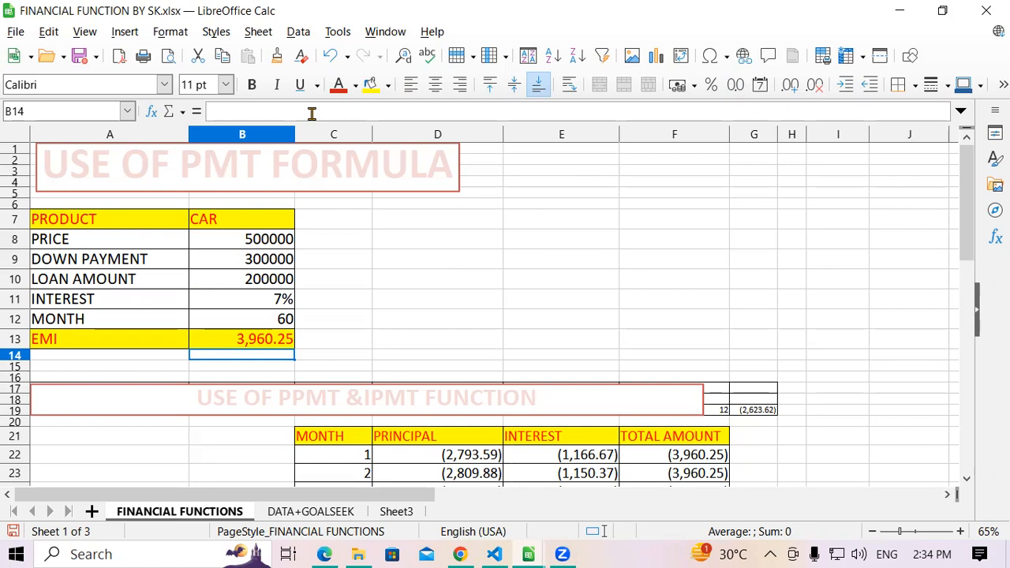
double_click(239, 337)
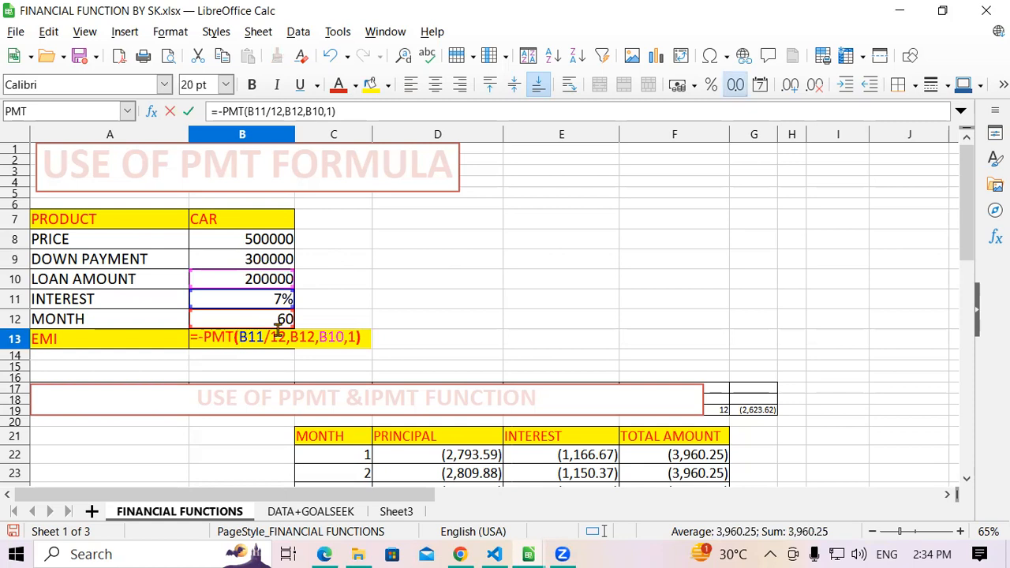
key("Return")
- Set the car's price in B8 to 100000 and the down payment in B9 to 20000
left_click(234, 244)
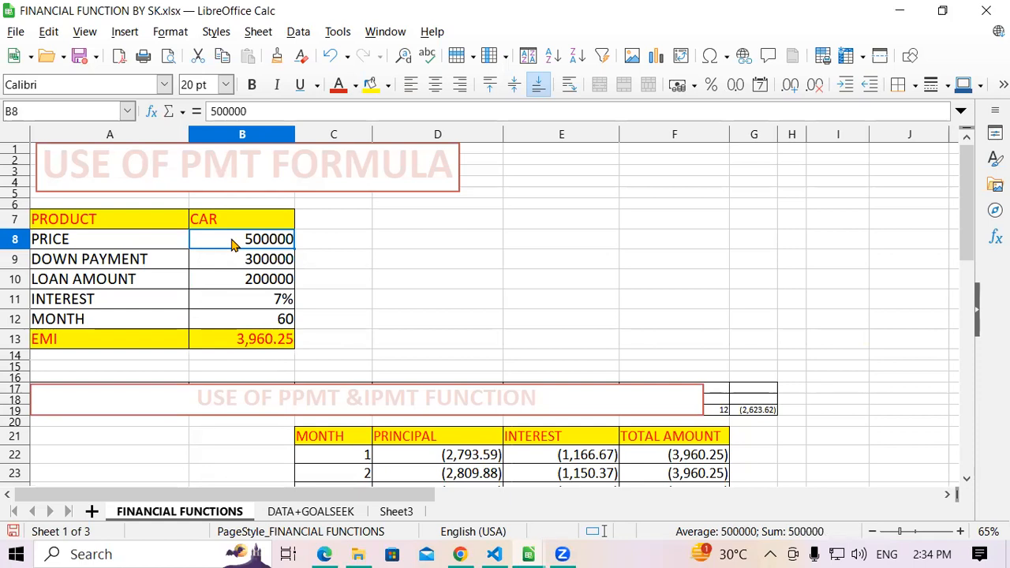
type("100000")
key("Return")
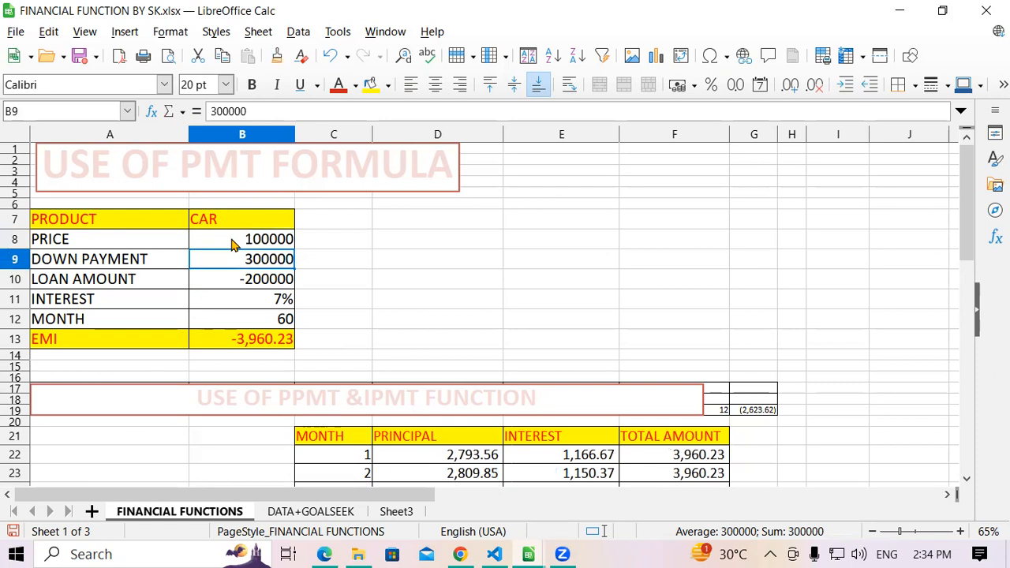
type("2000")
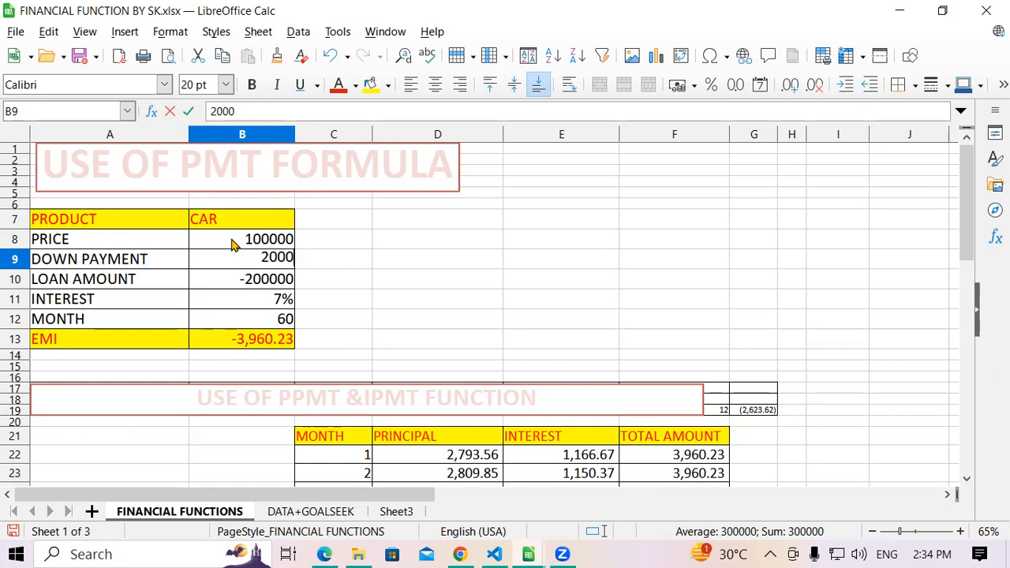
type("0")
key("Return")
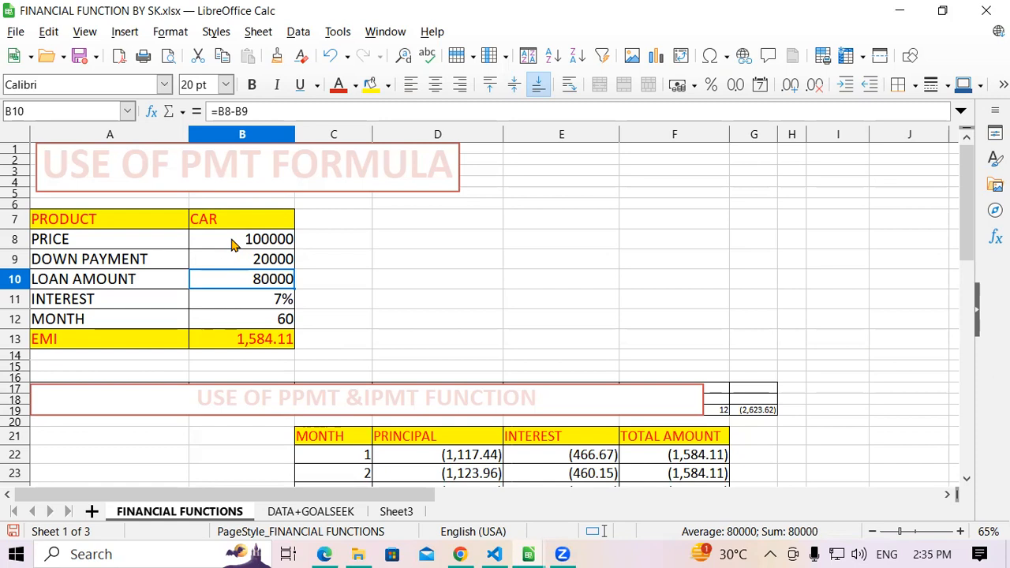
- Open a blank Notepad window and maximize it
left_click(234, 245)
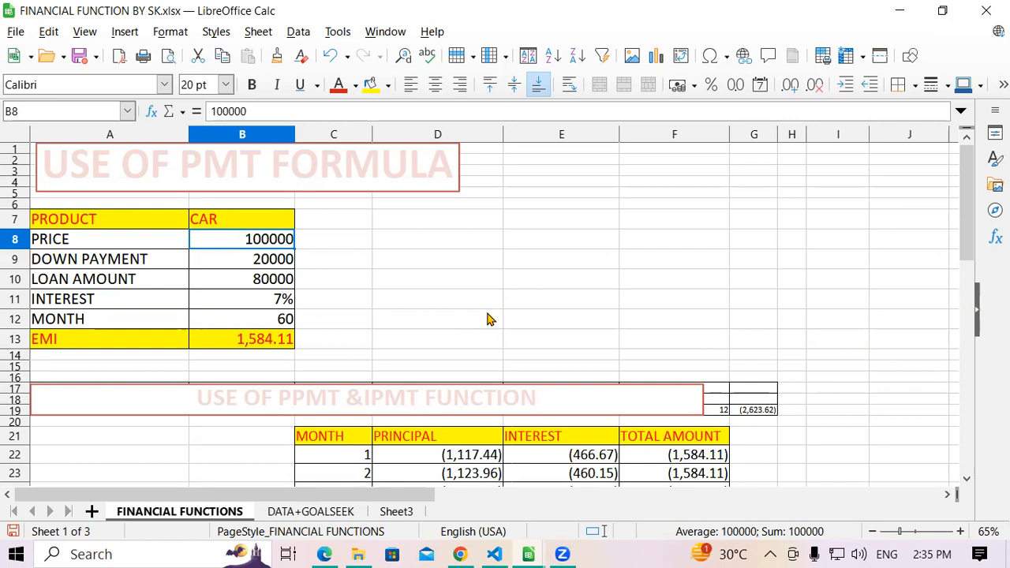
key("super+r")
type("note")
key("Down")
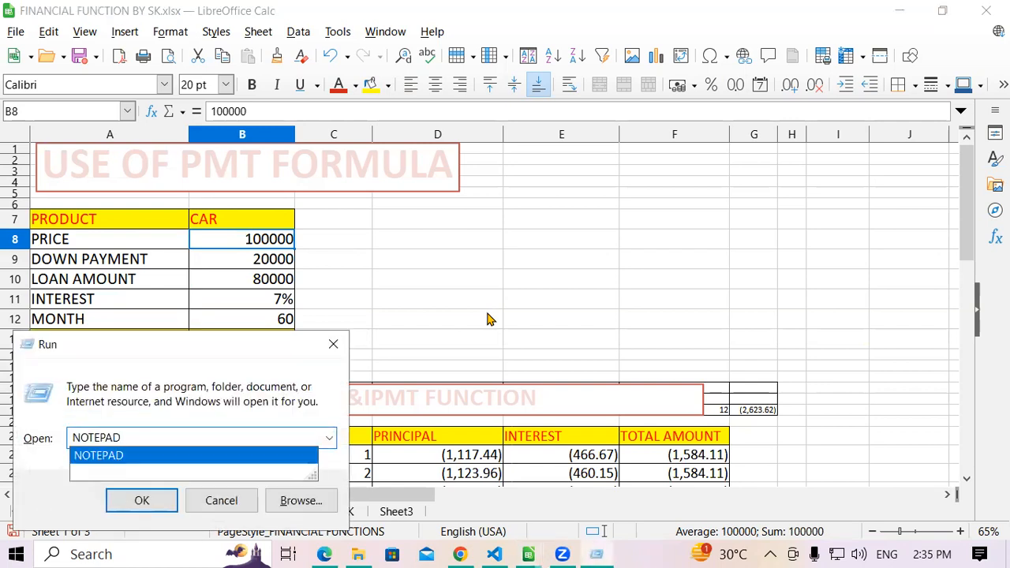
key("Return")
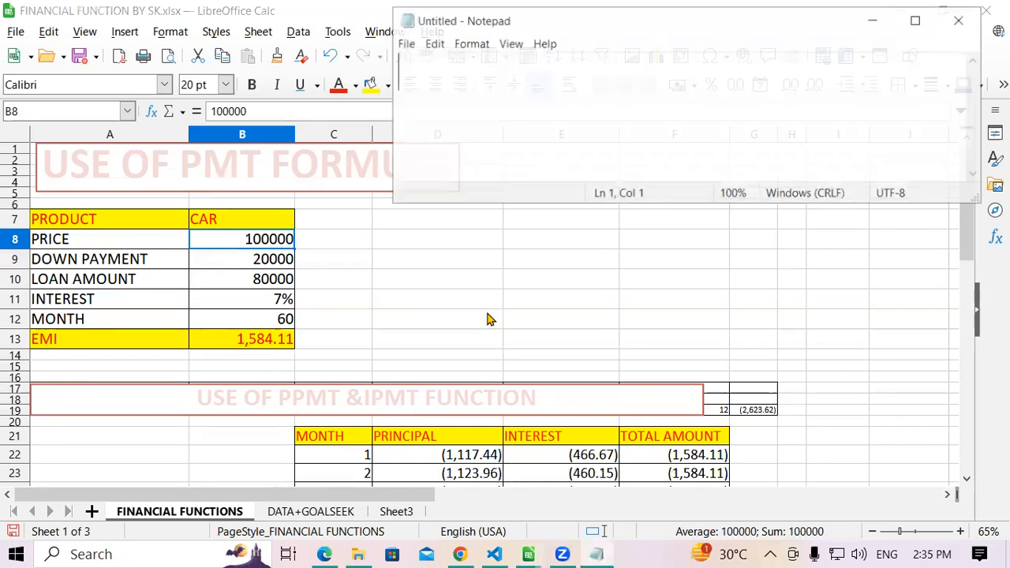
left_click(915, 20)
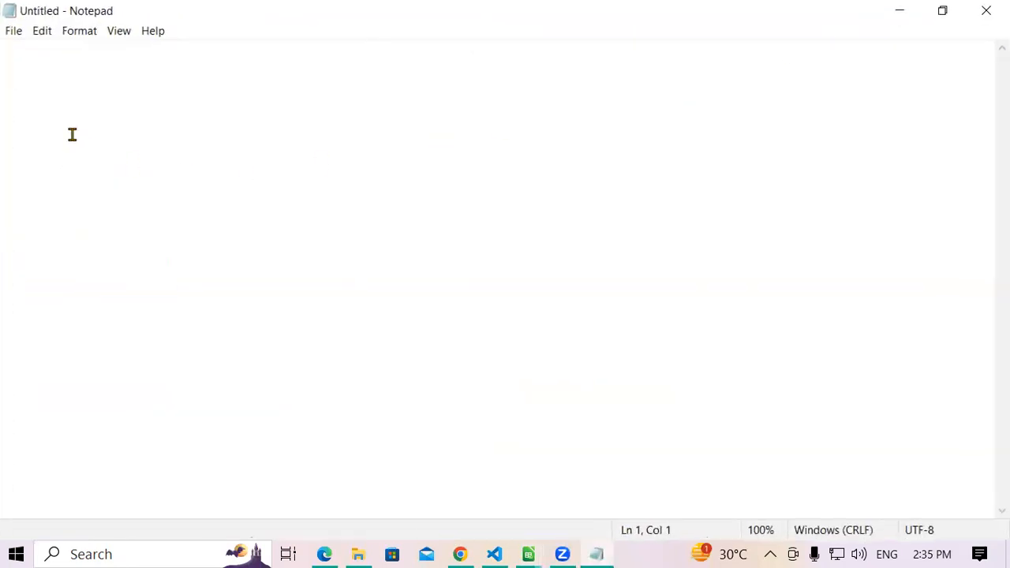
- Begin a syntax note on the first line with =pmt(rate
type("=pmt(r")
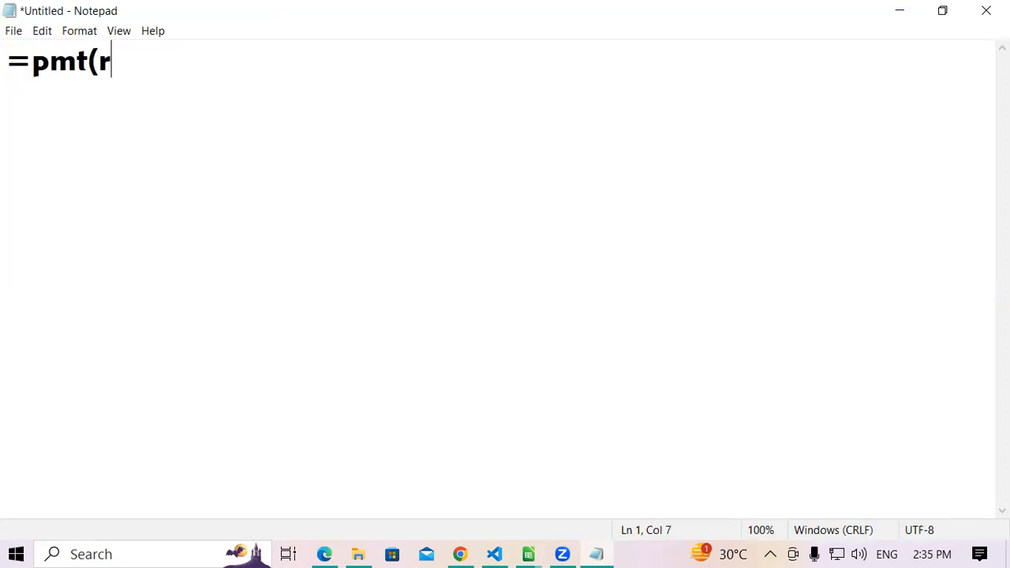
type("ate,")
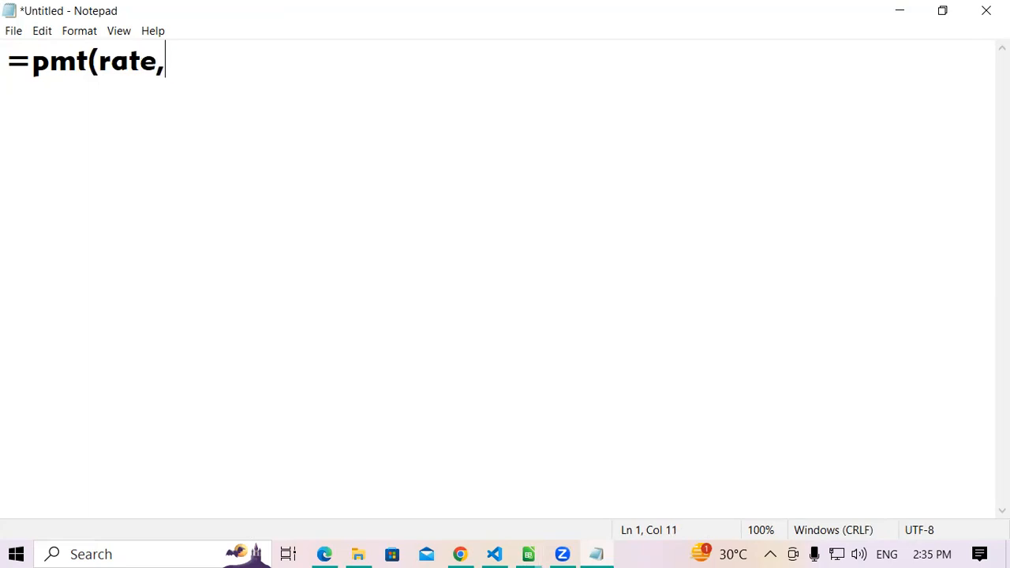
type("interes")
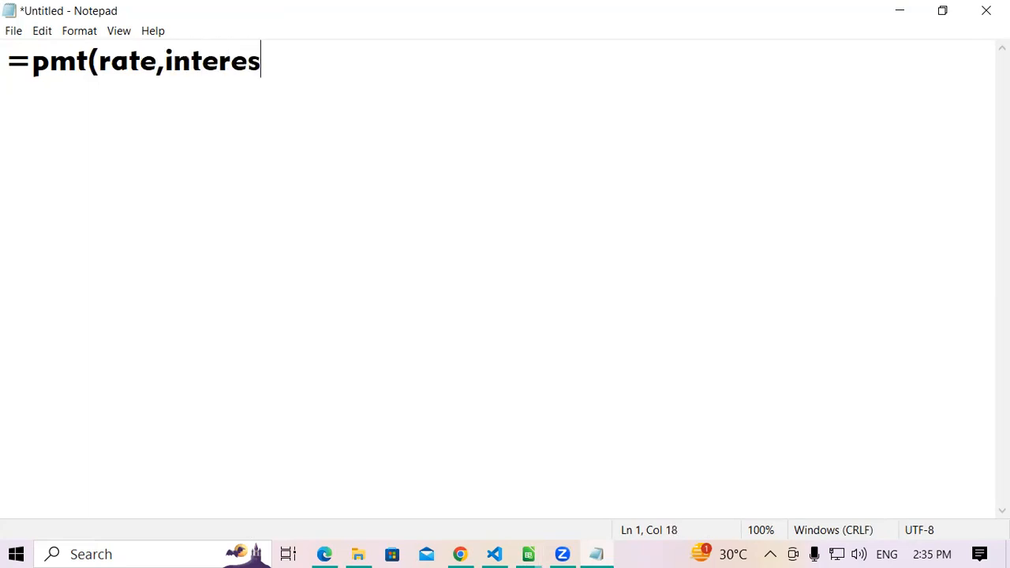
type("t,")
key("BackSpace")
key("BackSpace")
key("BackSpace")
key("BackSpace")
key("BackSpace")
key("BackSpace")
key("BackSpace")
key("BackSpace")
key("BackSpace")
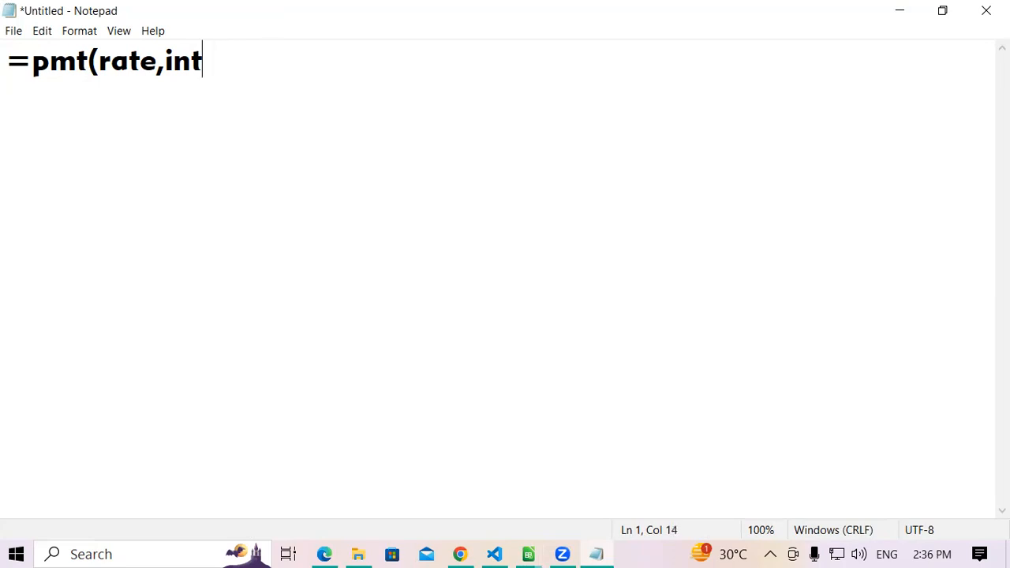
- Complete the first line with the remaining arguments so it reads =pmt(rate,nper,pv,fv,type)
type("np")
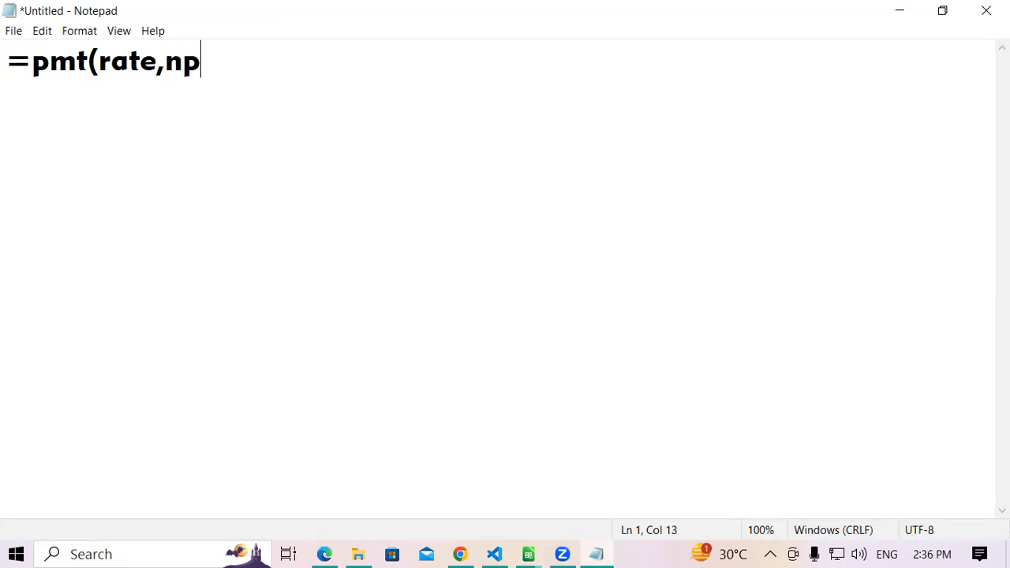
type("er,pv,fv,type")
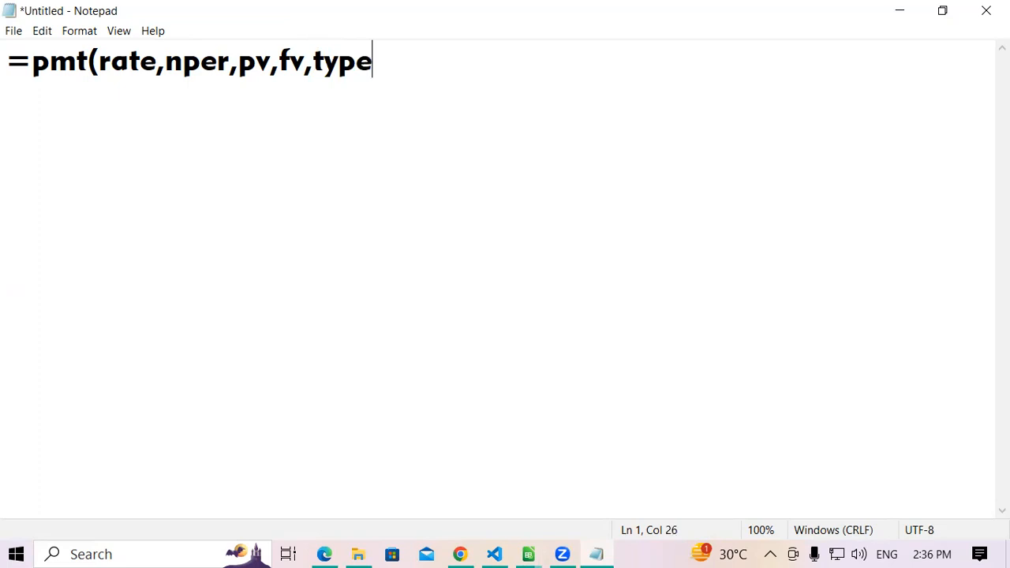
type(")")
- Start a second line explaining the arguments in plain words with =pmt(select interest rate/12, as its first part
key("Return")
type("=pmt")
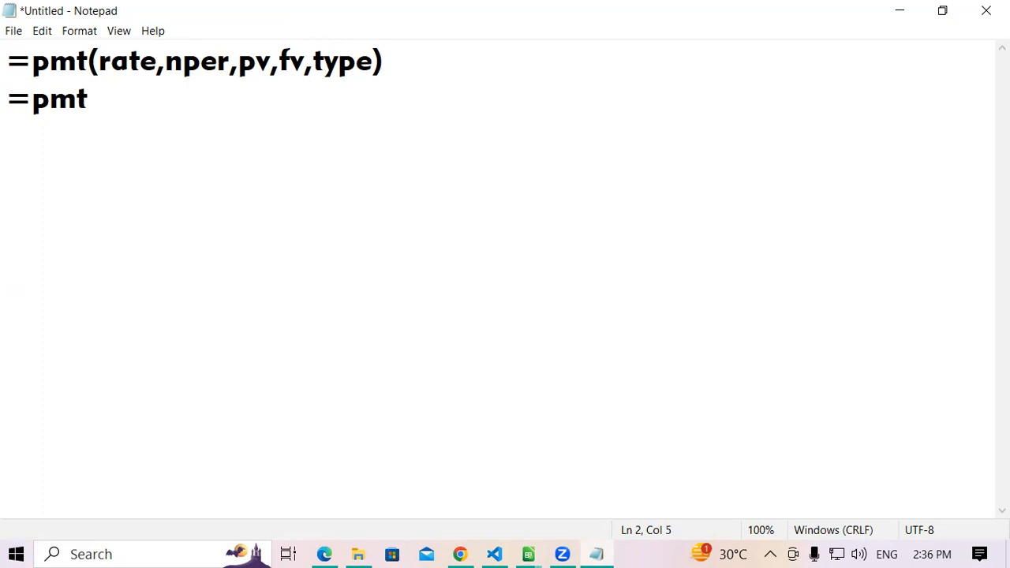
type("(sele")
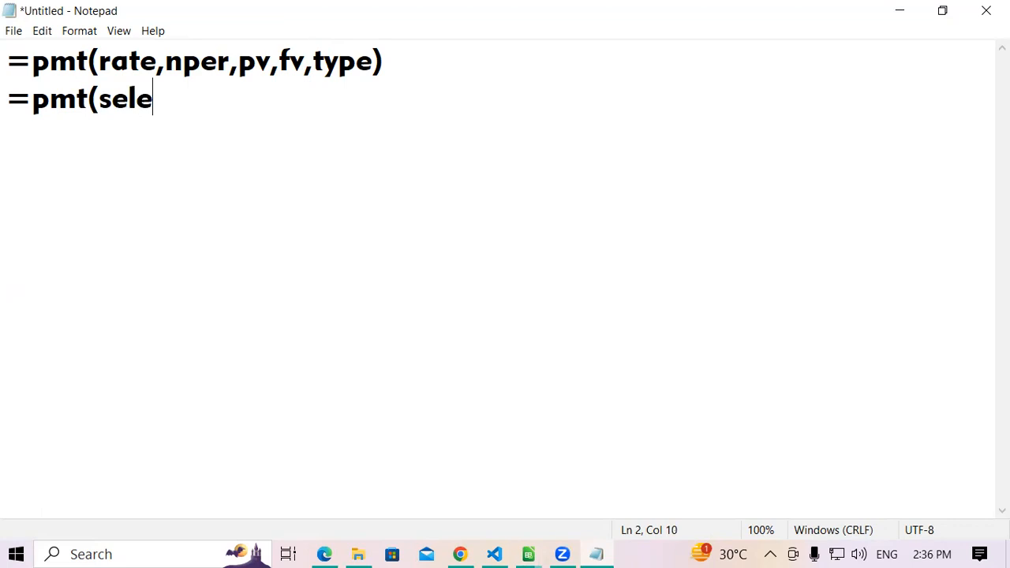
type("ct intre")
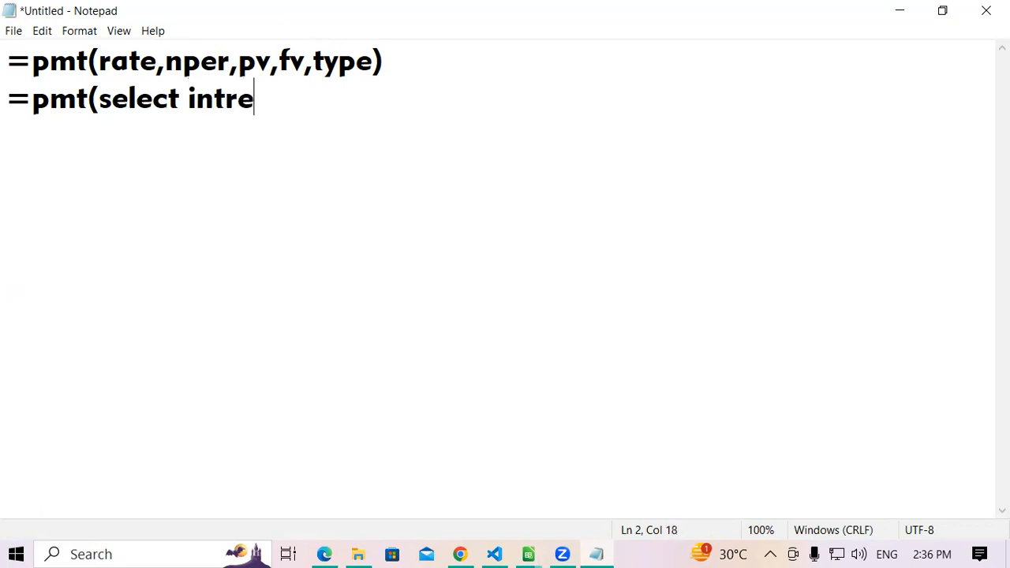
key("BackSpace")
key("BackSpace")
type("ere")
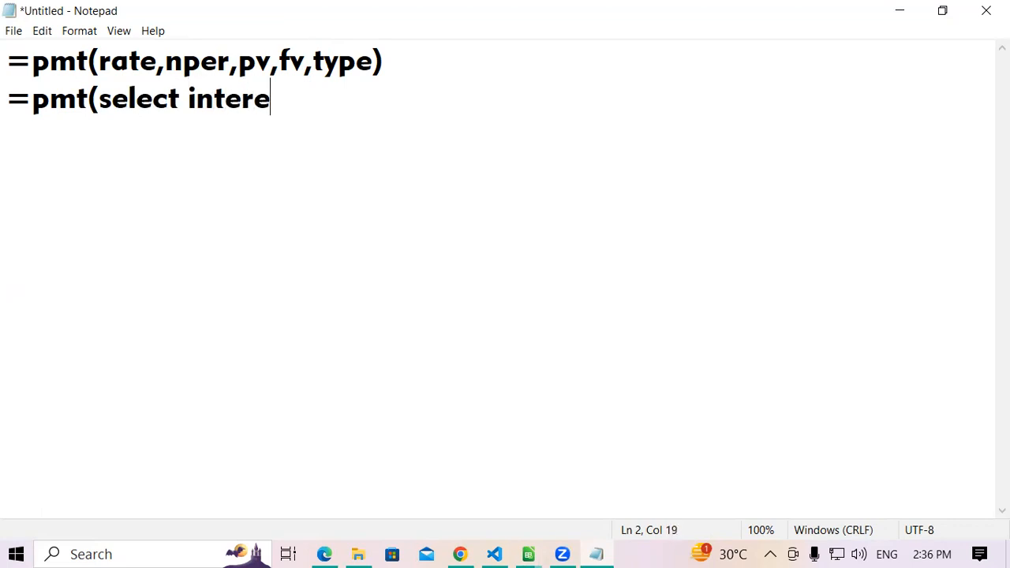
type("st rate")
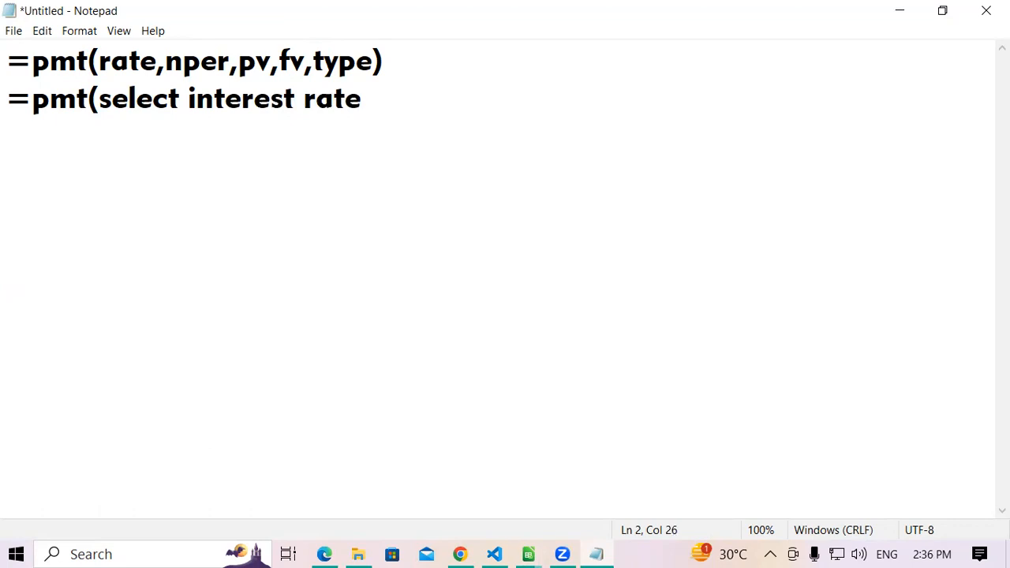
type("/12")
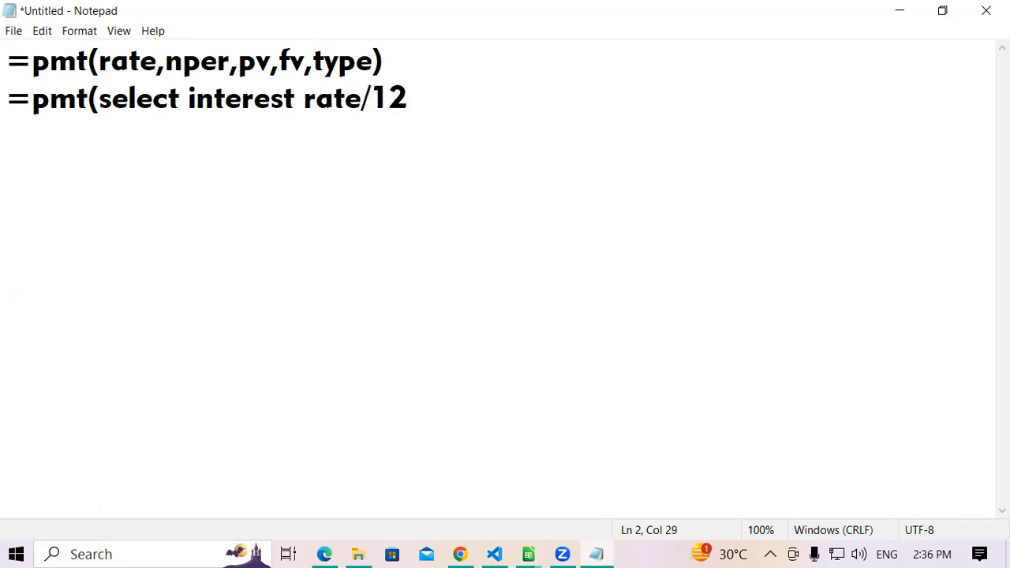
type(",select ot")
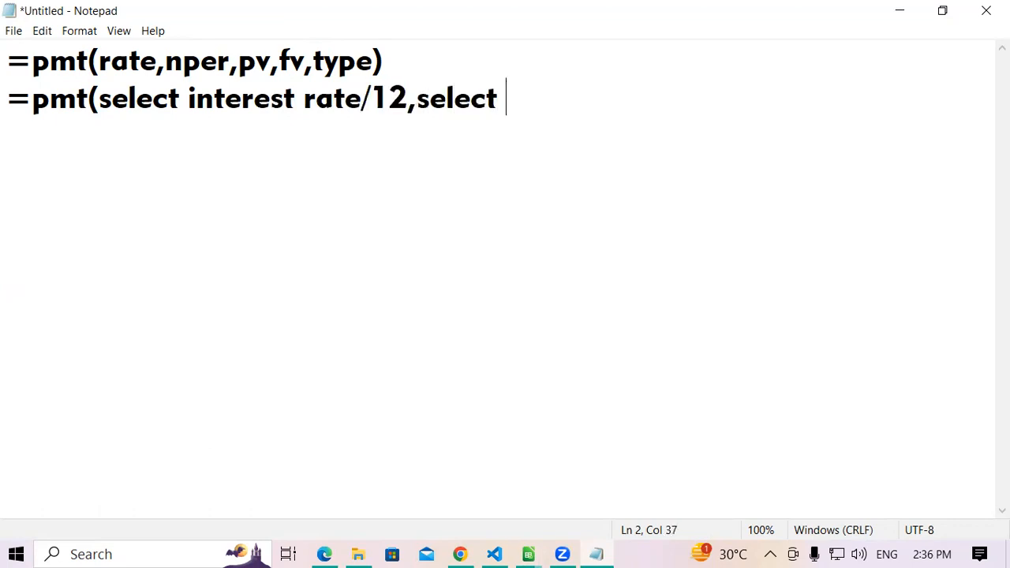
- Add "select total month," as the second argument of the explanatory line
key("BackSpace")
key("BackSpace")
type("ta")
key("BackSpace")
type("otal month")
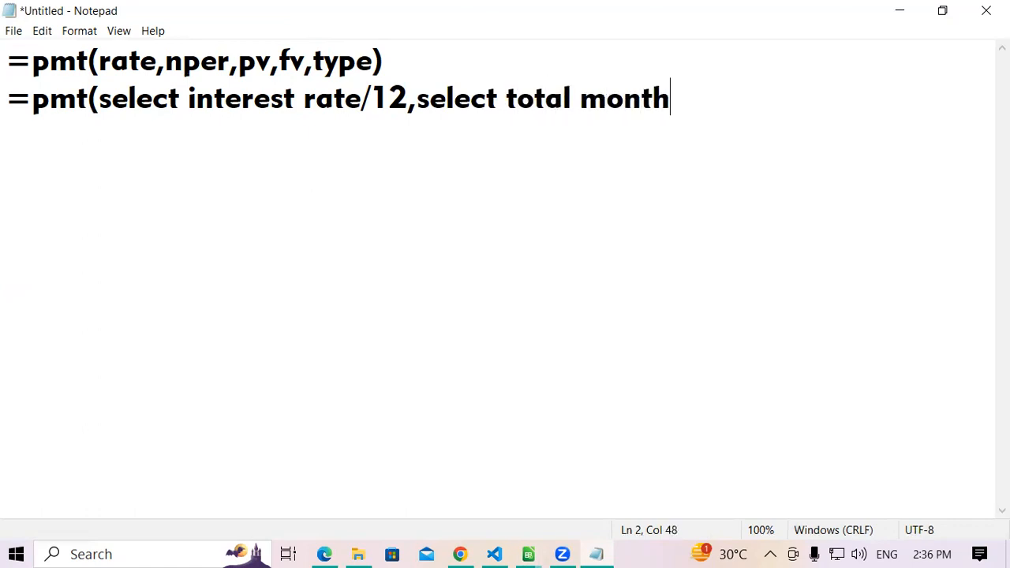
type(",selec")
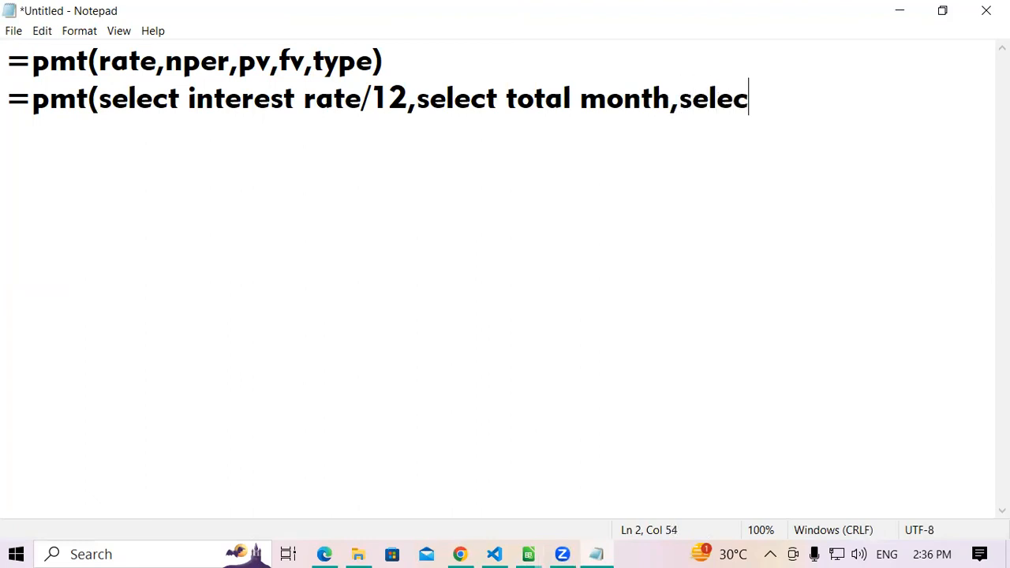
- Finish the explanatory line with "select loan amount,1)" as its last arguments
type("t loan amout")
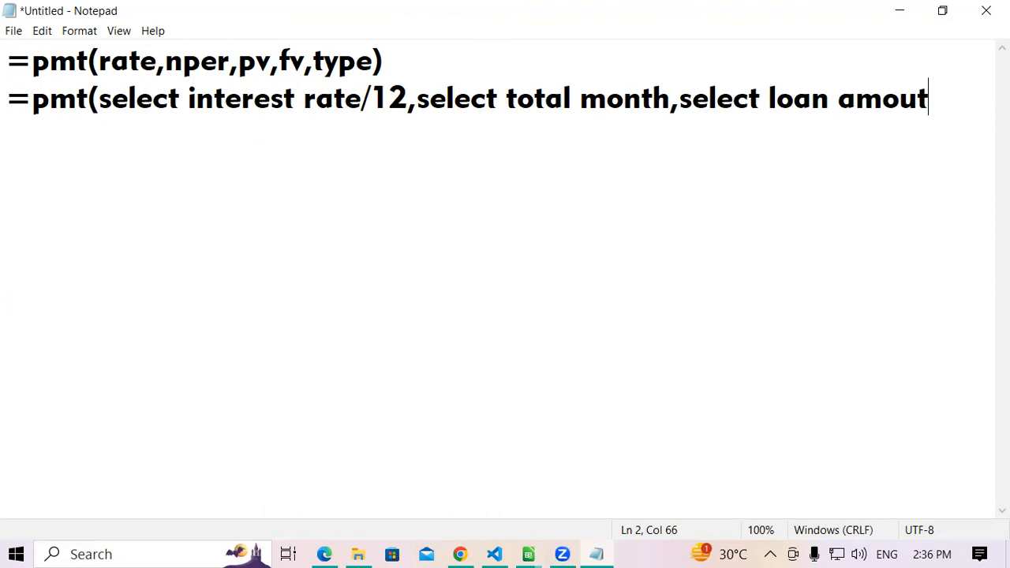
key("BackSpace")
type("nt,")
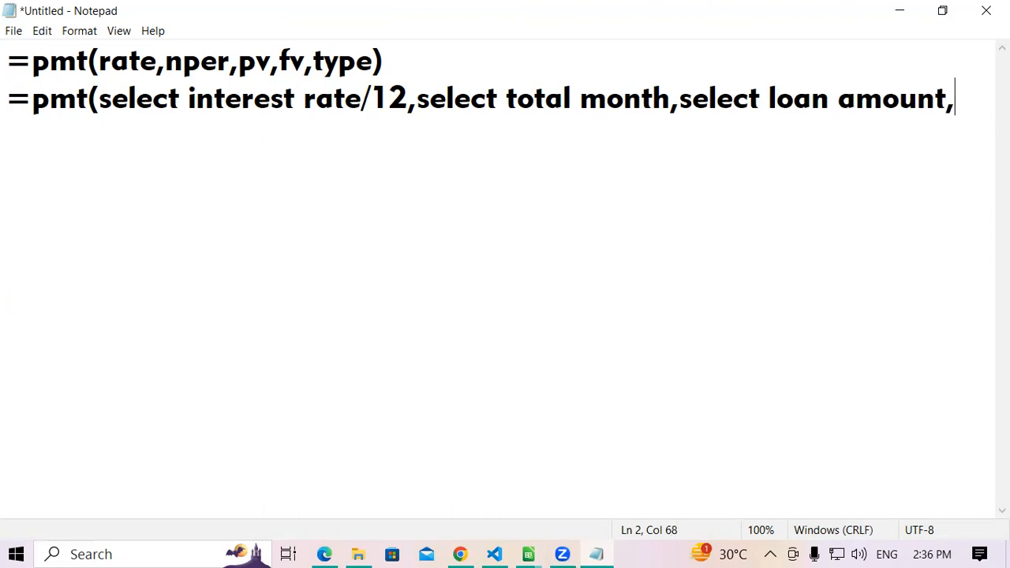
type("1)")
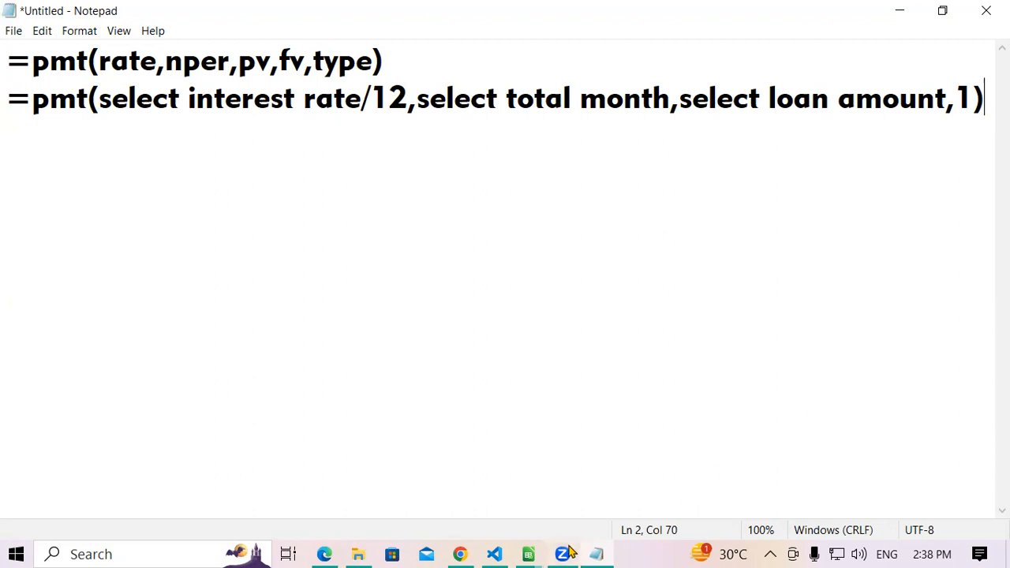
- Switch back to the FINANCIAL FUNCTION BY SK workbook in LibreOffice Calc and select the EMI label cell A13
mouse_move(535, 552)
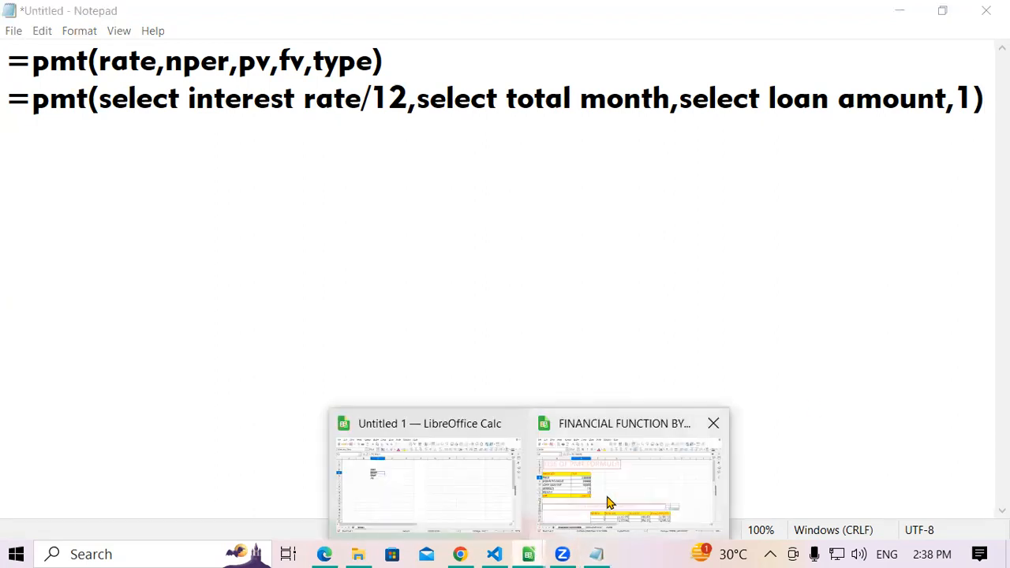
left_click(609, 502)
scroll(789, 463, "down", 3)
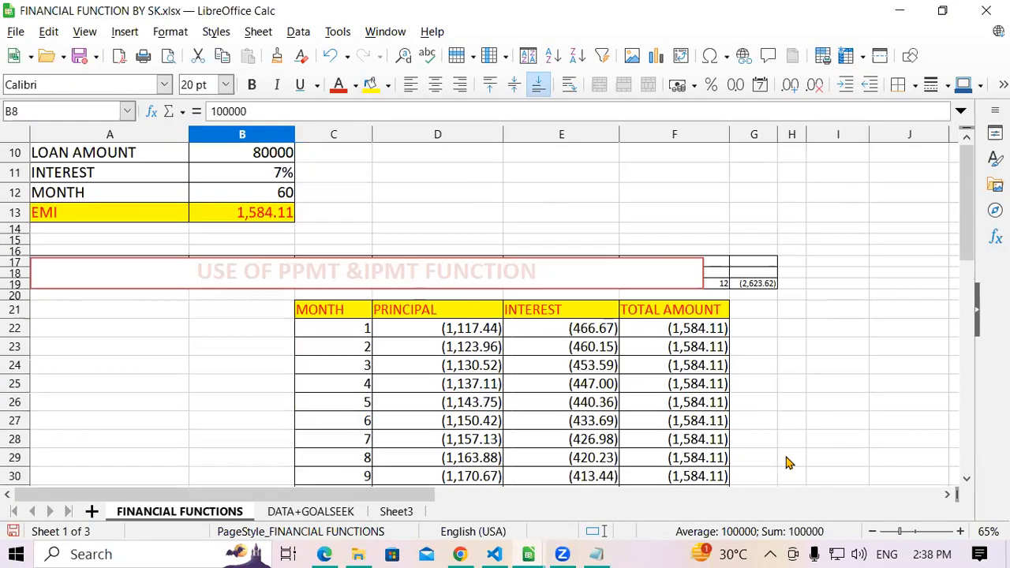
left_click(791, 459)
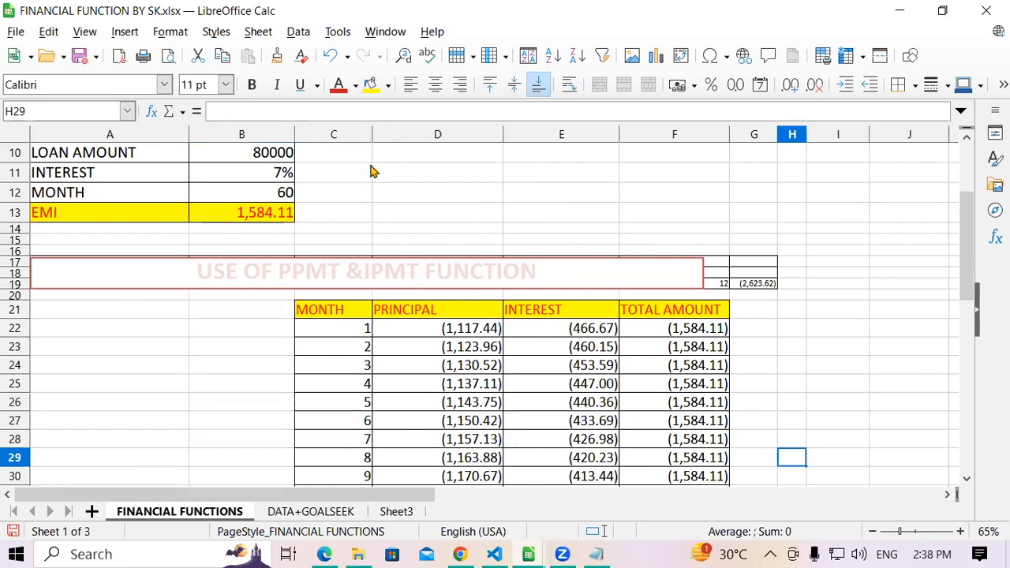
scroll(270, 251, "up", 1)
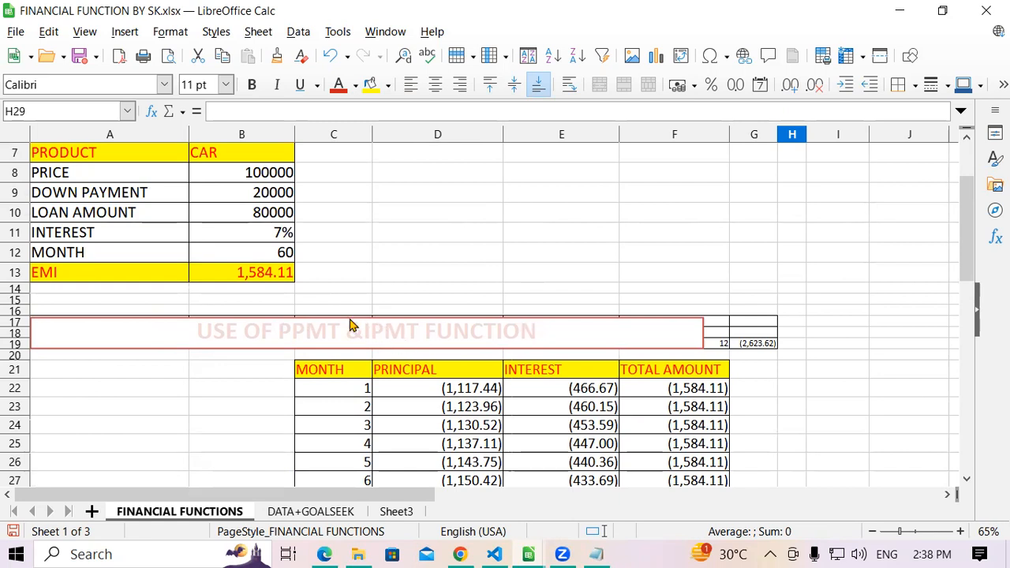
scroll(280, 311, "down", 1)
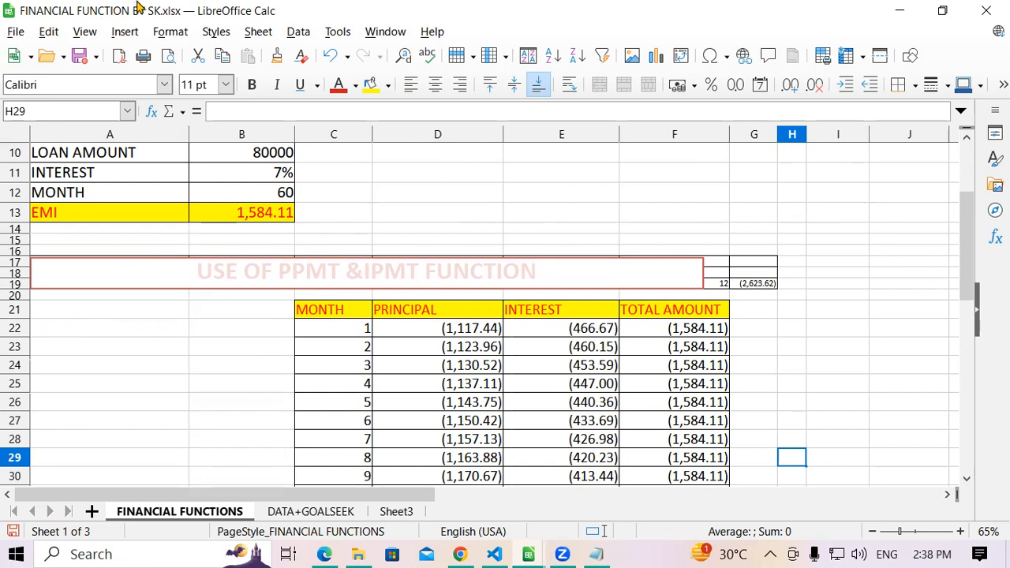
left_click(67, 215)
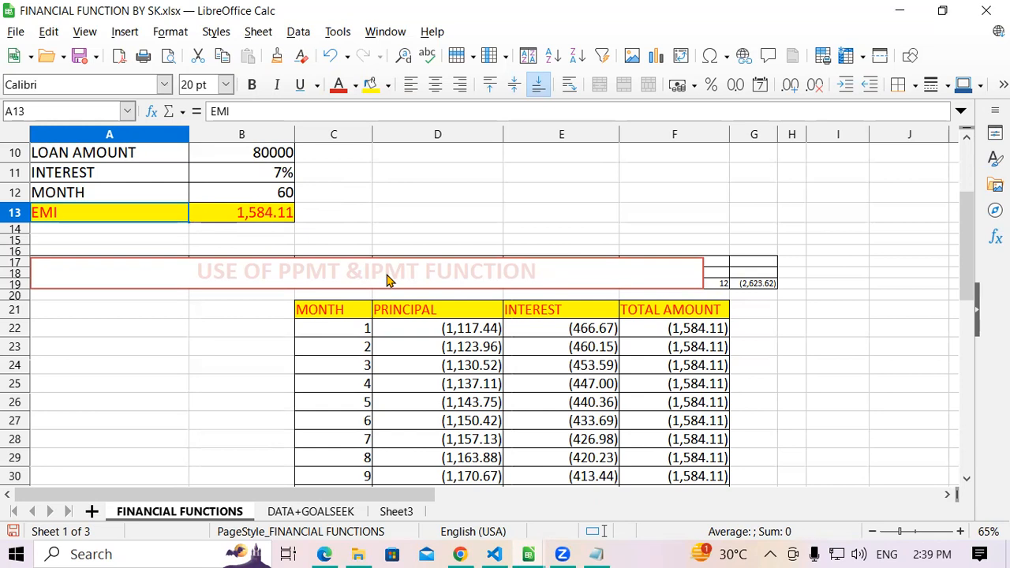
- Clear the contents of C22:F42 below the headers of the PPMT and IPMT table
scroll(446, 352, "down", 2)
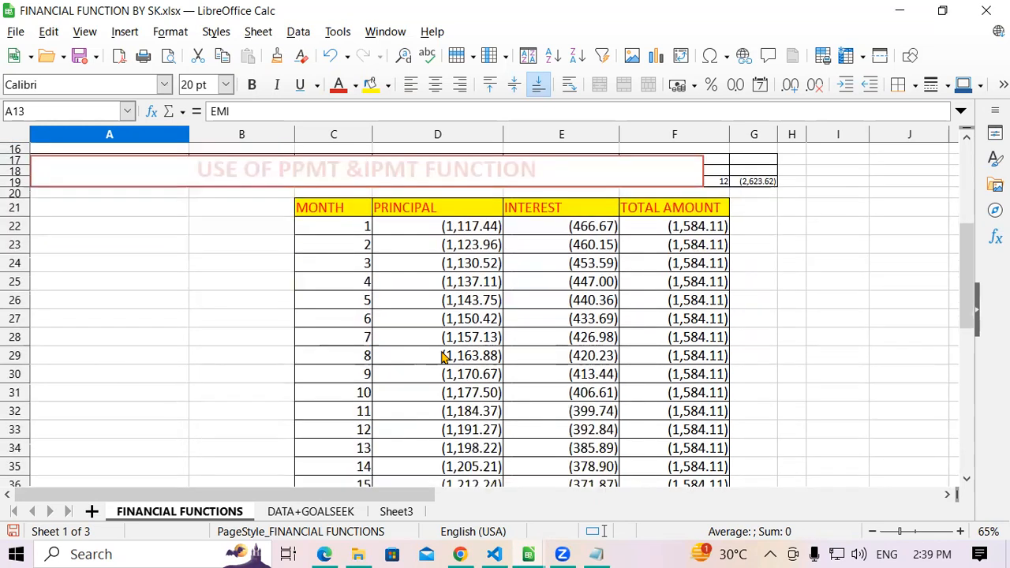
left_click_drag(352, 237, 708, 265)
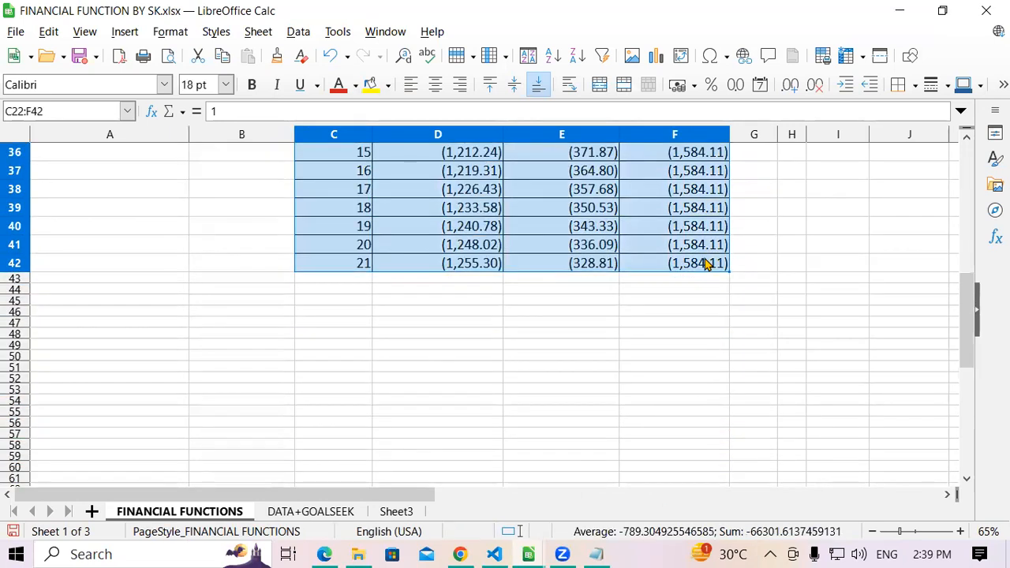
key("Delete")
scroll(702, 252, "up", 7)
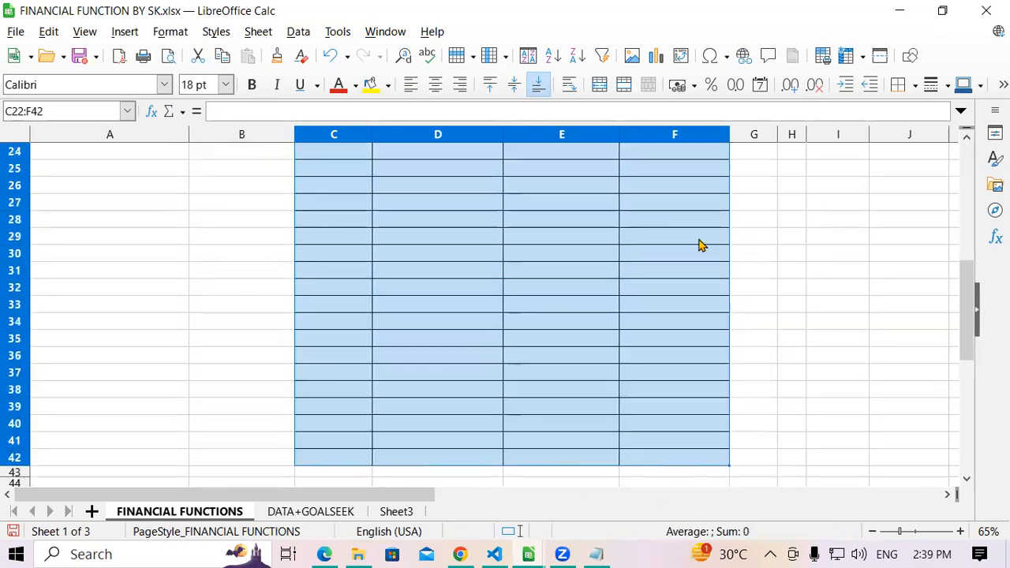
left_click(355, 279)
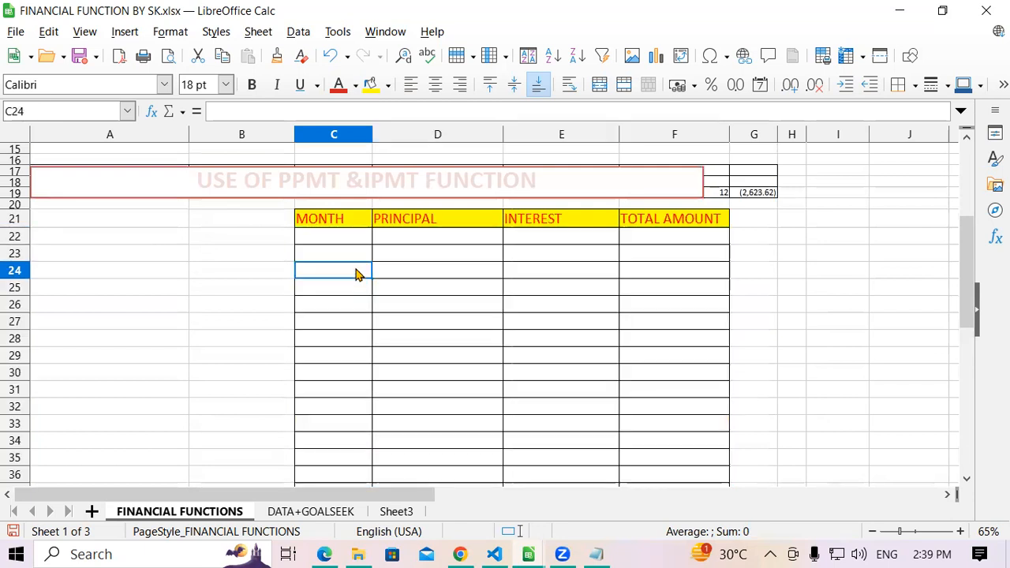
left_click(339, 223)
left_click(435, 218)
left_click(541, 222)
left_click(688, 226)
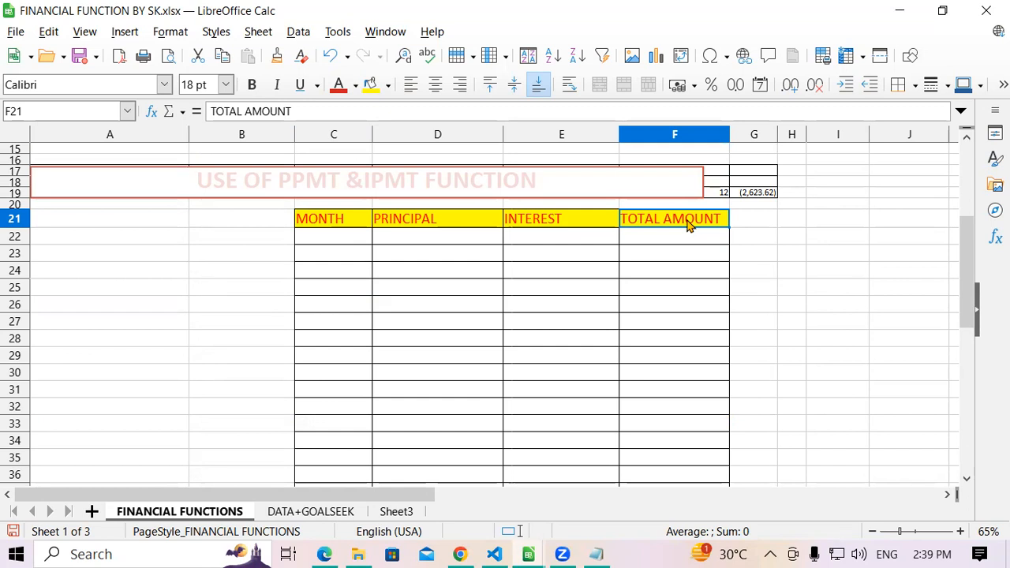
- Number the months in the MONTH column from 1 to 10 in C22:C31
left_click(334, 243)
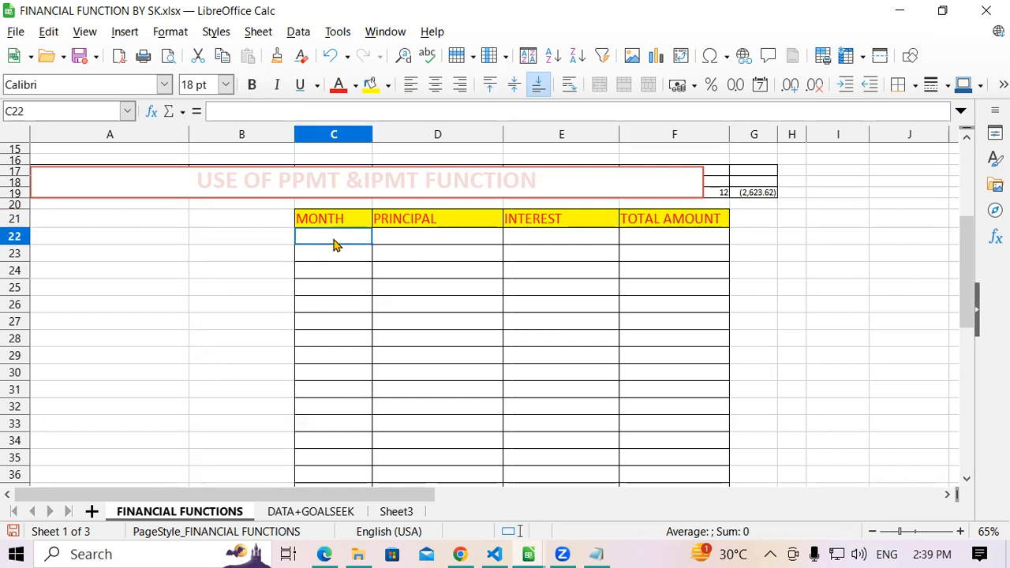
type("1")
key("Return")
type("2")
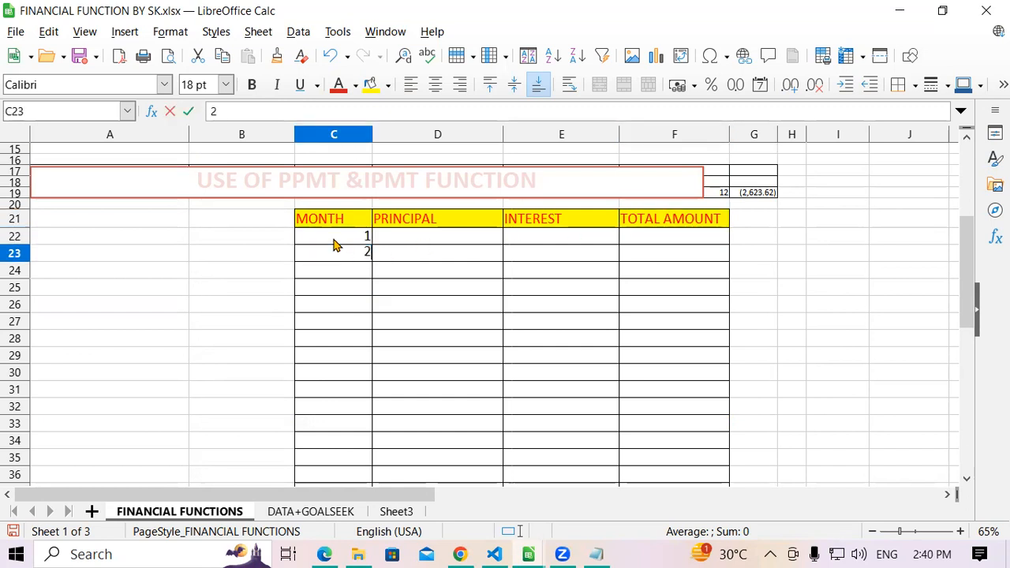
key("Return")
left_click_drag(329, 237, 394, 406)
left_click(431, 310)
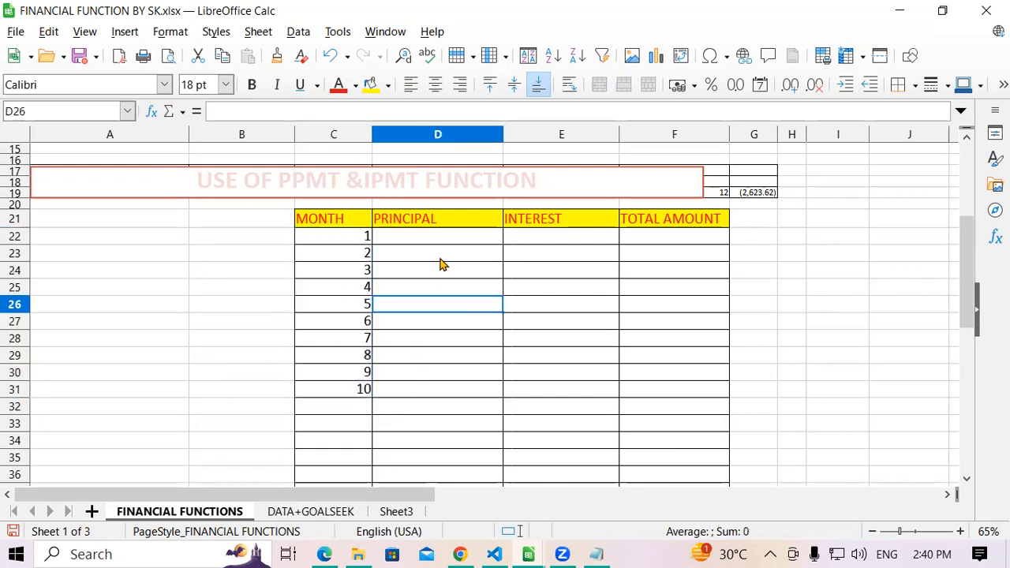
- Start a PPMT formula in D22 with the interest rate $B$11/12 as its first argument
left_click(438, 245)
scroll(442, 249, "up", 2)
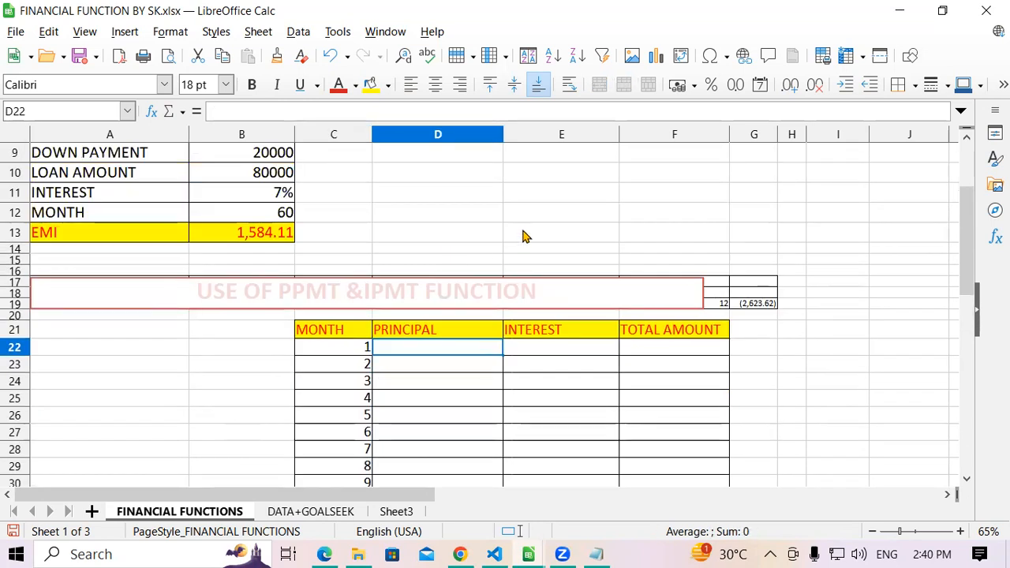
type("=pp")
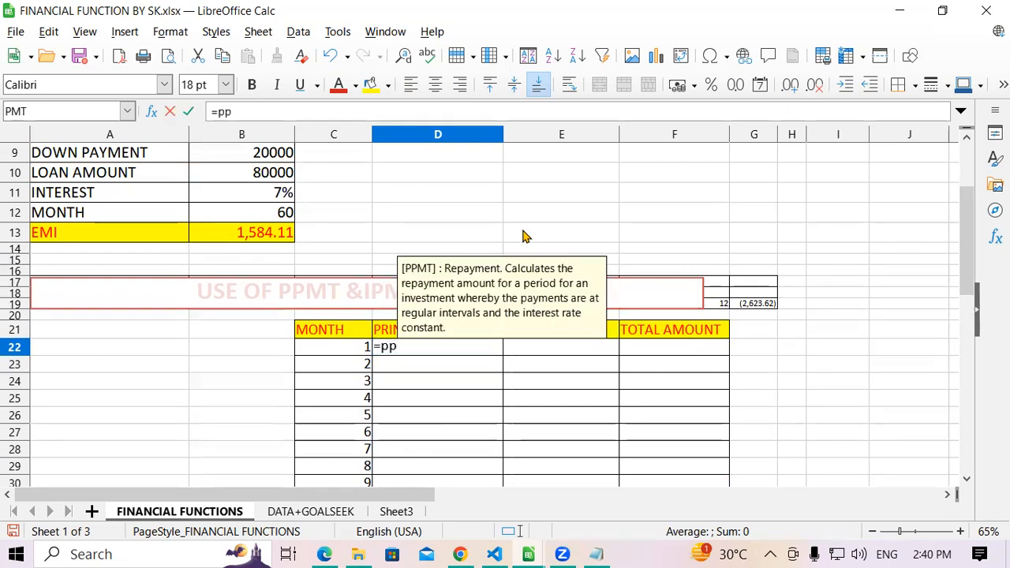
type("mt")
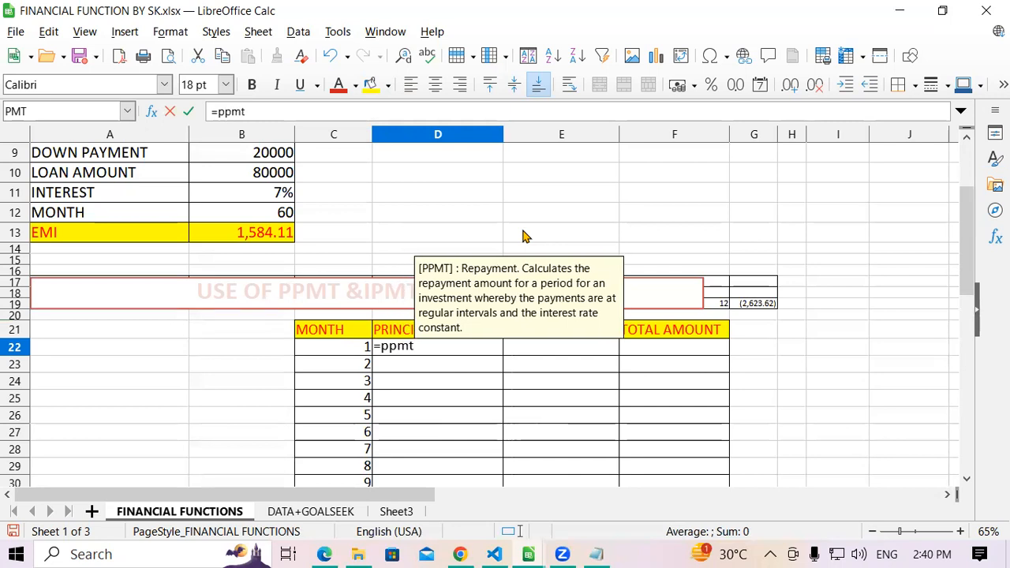
type("(")
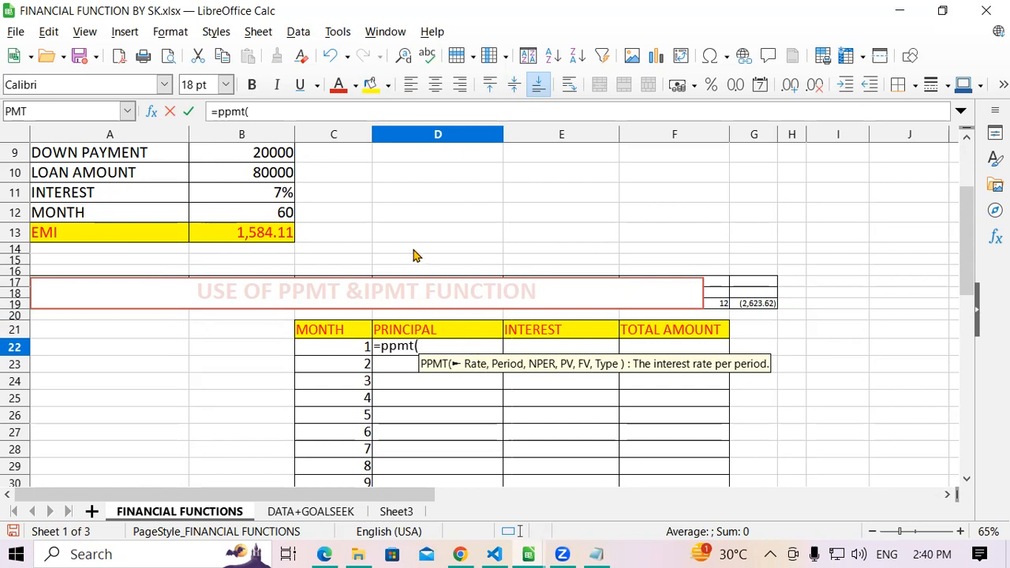
left_click(266, 193)
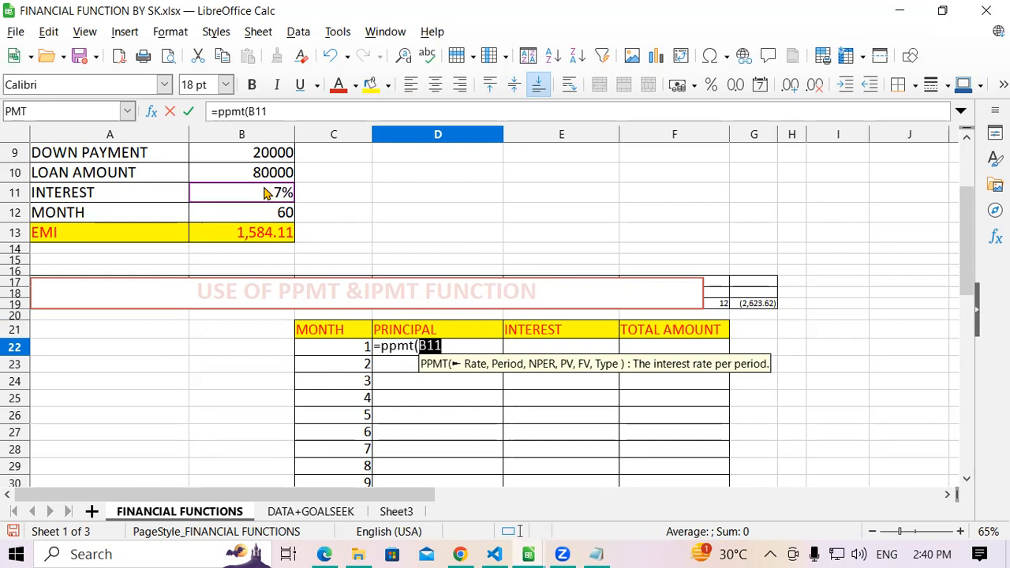
key("shift+F4")
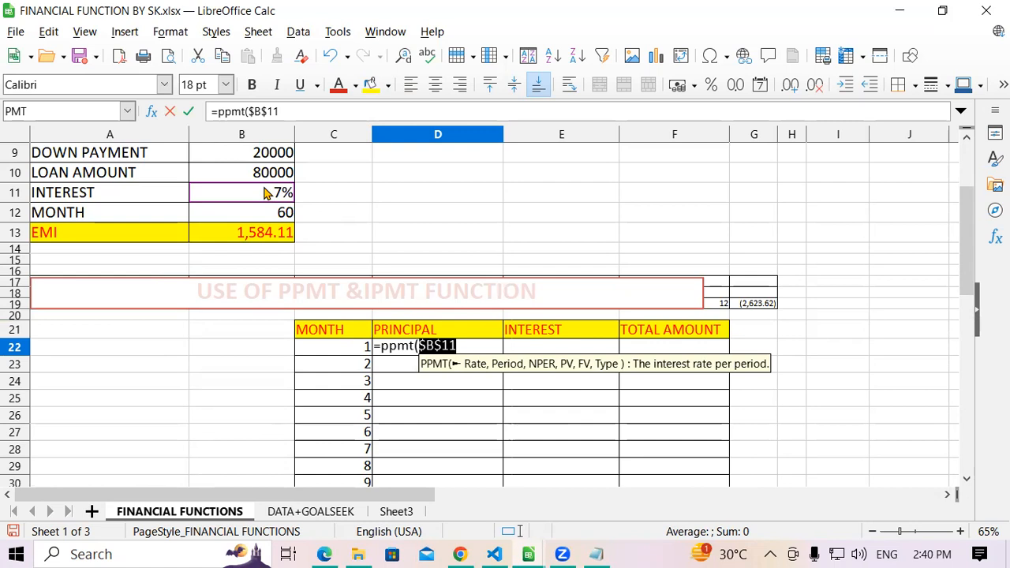
type("/12")
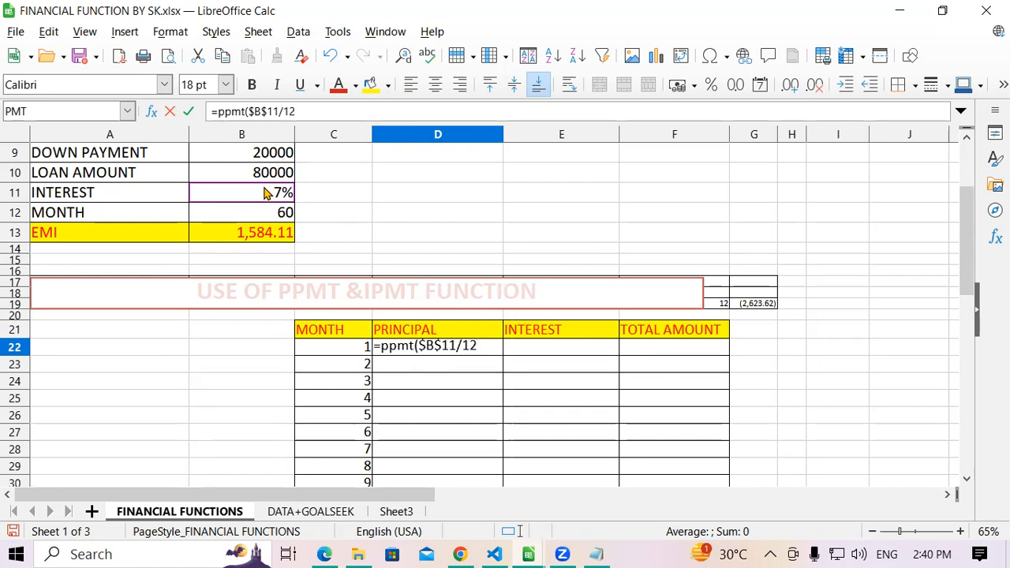
type(",")
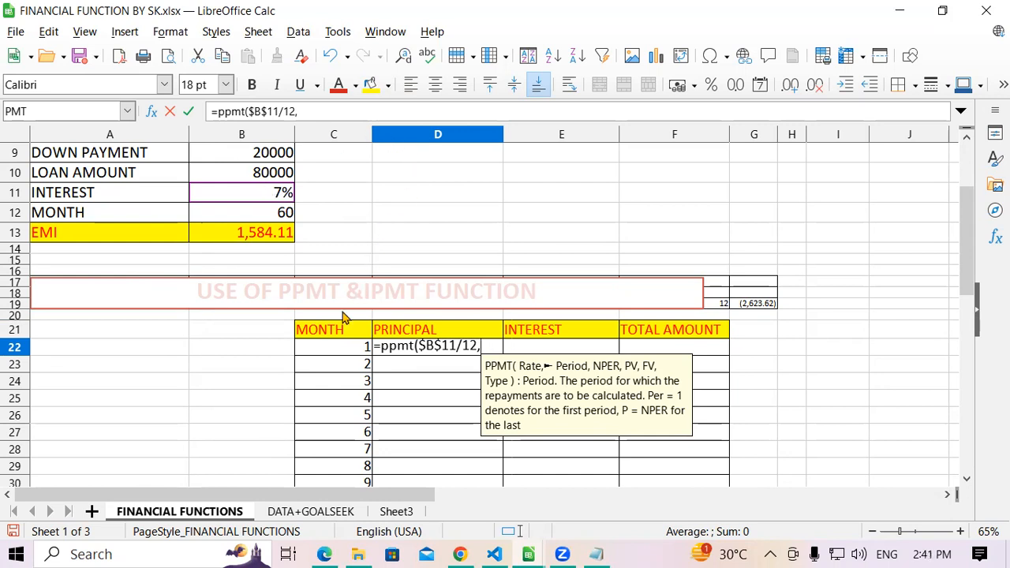
- Complete the PPMT formula with period C22, total months $B$12, loan amount $B$10 and 1 as the last argument
left_click(332, 351)
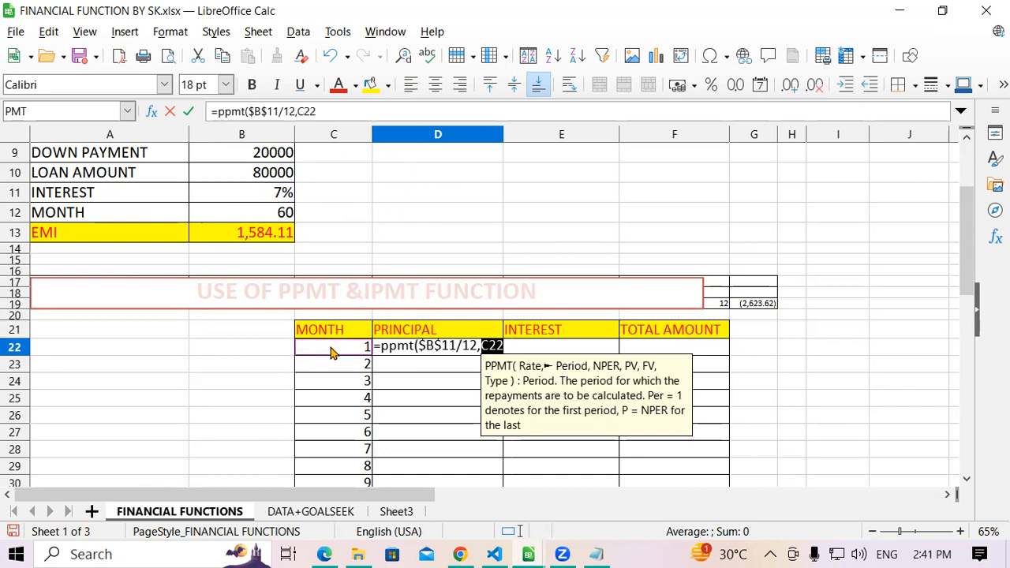
type(",")
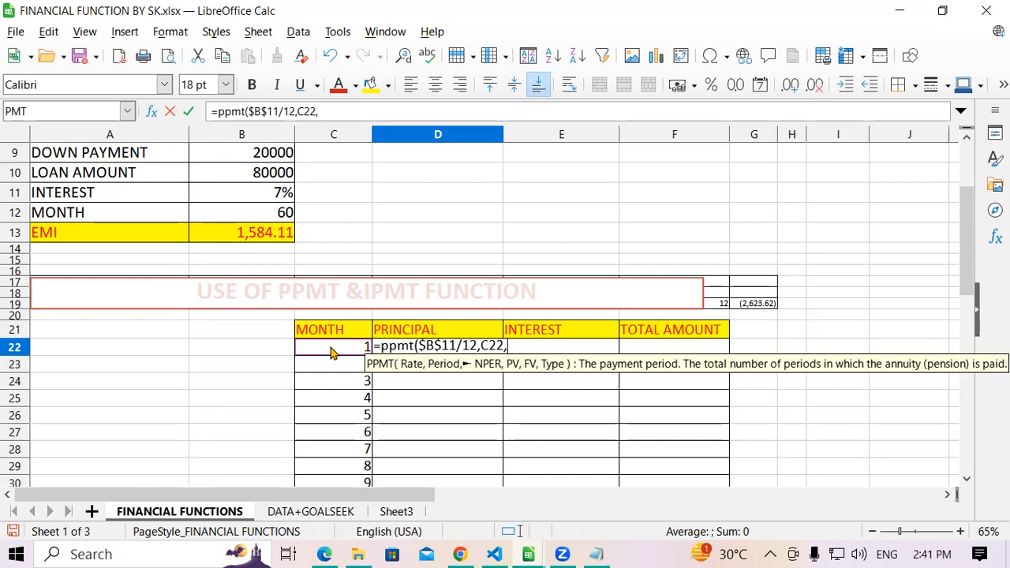
left_click(254, 219)
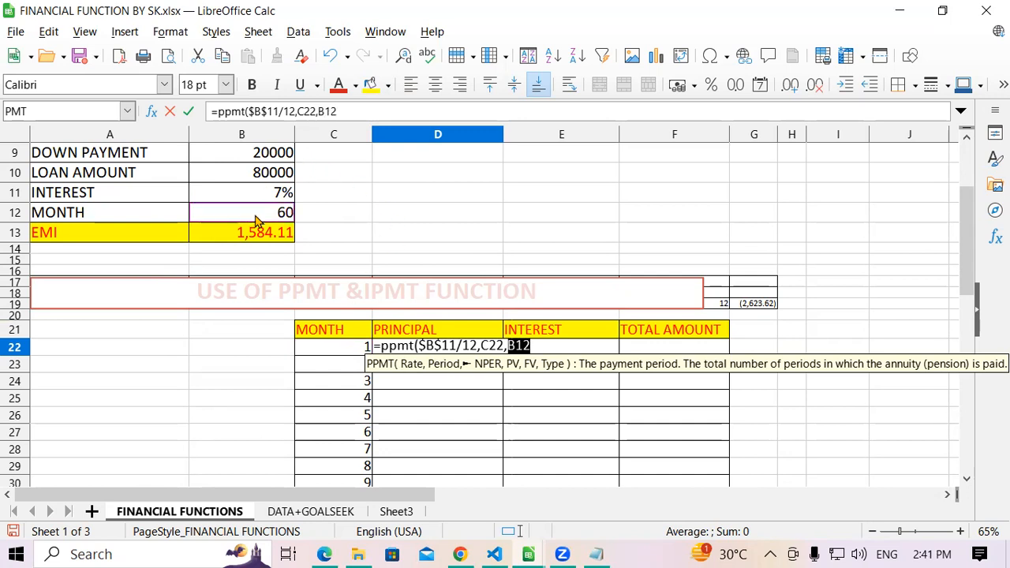
key("shift+F4")
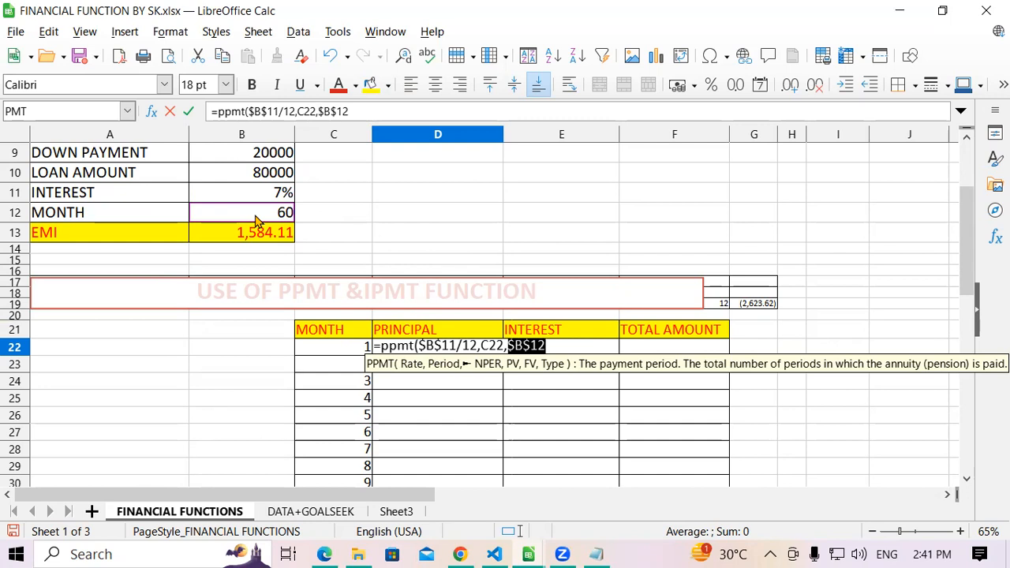
type(",")
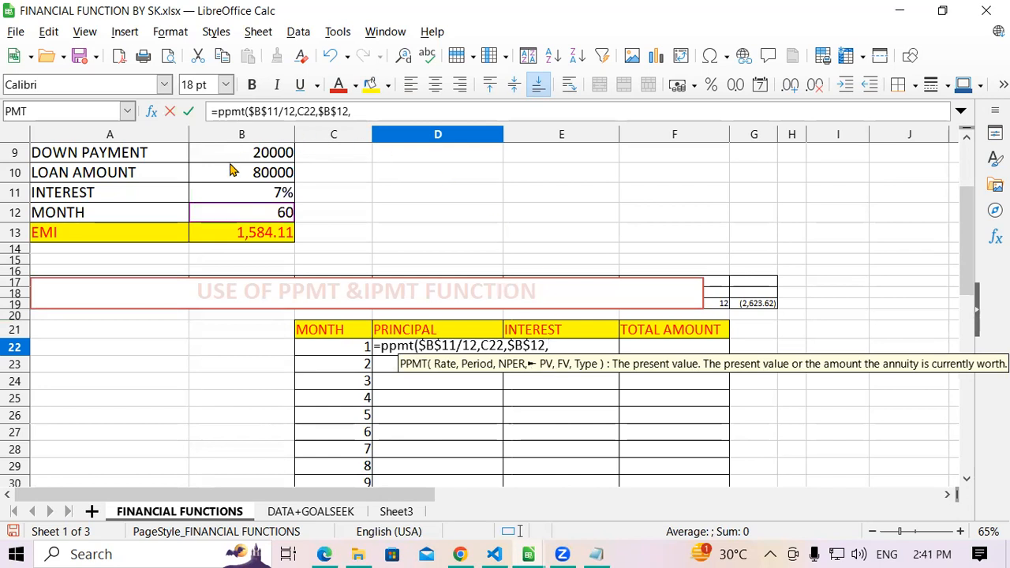
left_click(226, 178)
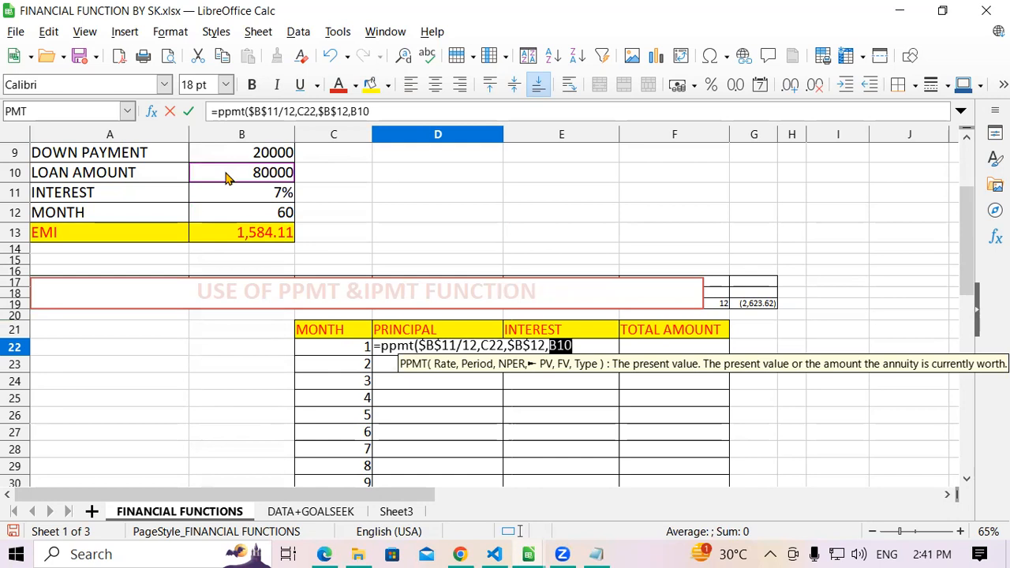
key("shift+F4")
type(",")
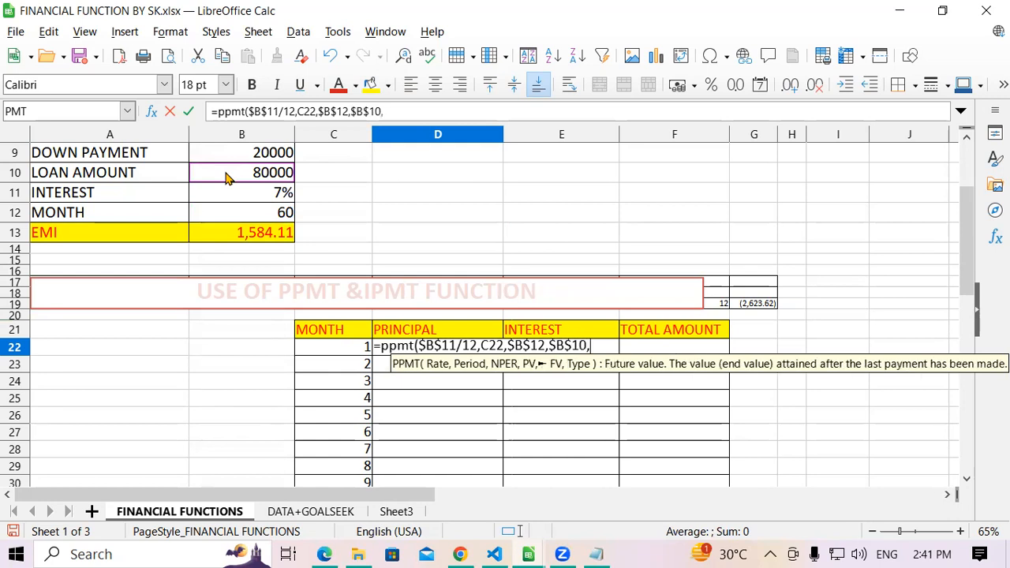
type("1)")
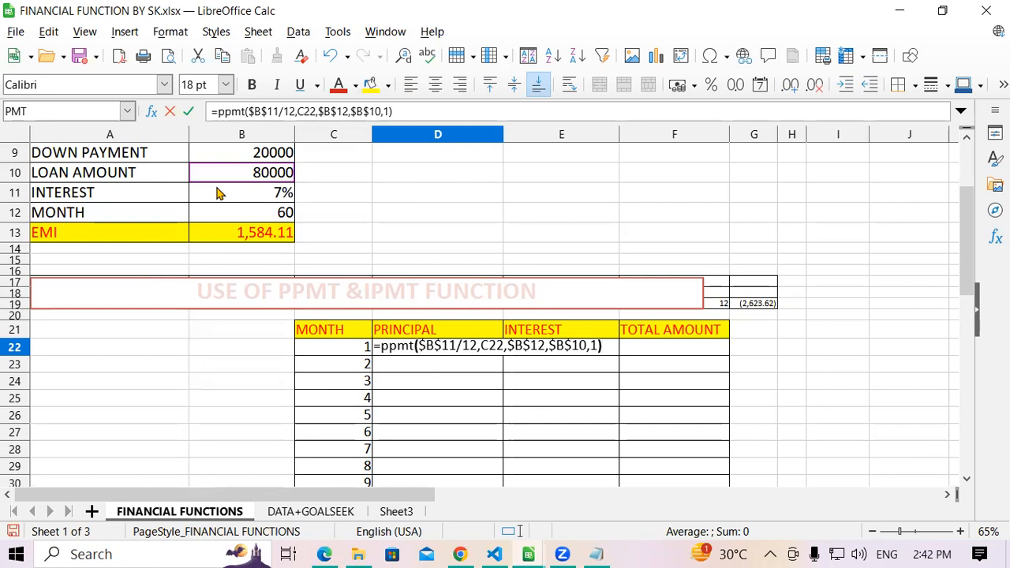
key("Return")
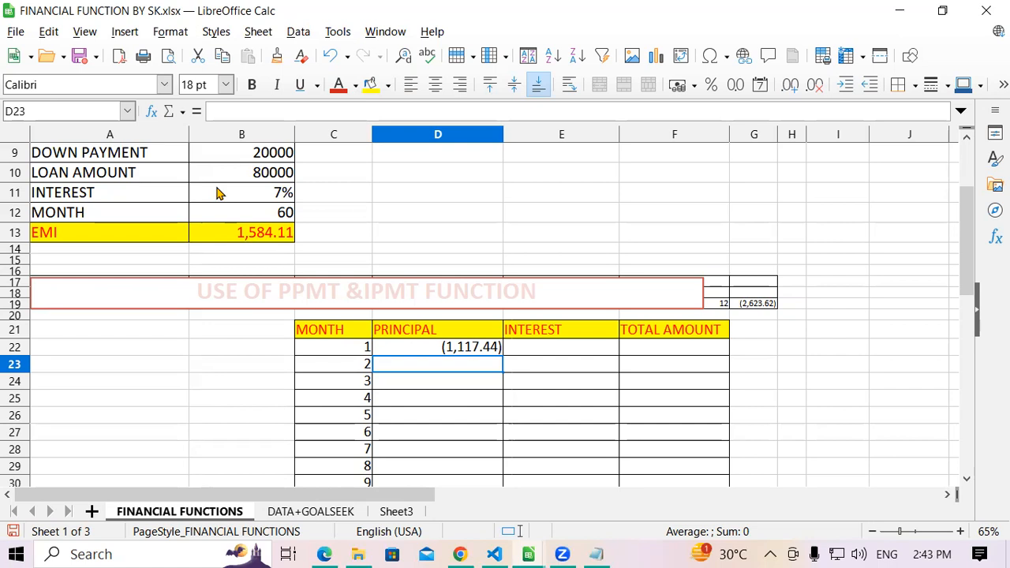
- Copy the PPMT formula from D22 down to D28 and inspect the formulas in D22:D24
left_click(488, 349)
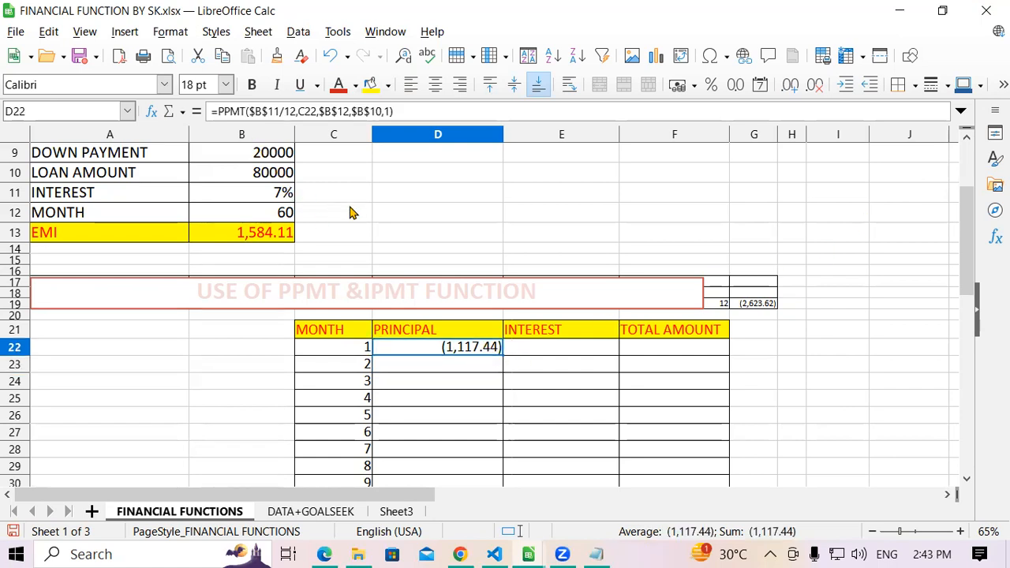
left_click_drag(502, 355, 516, 462)
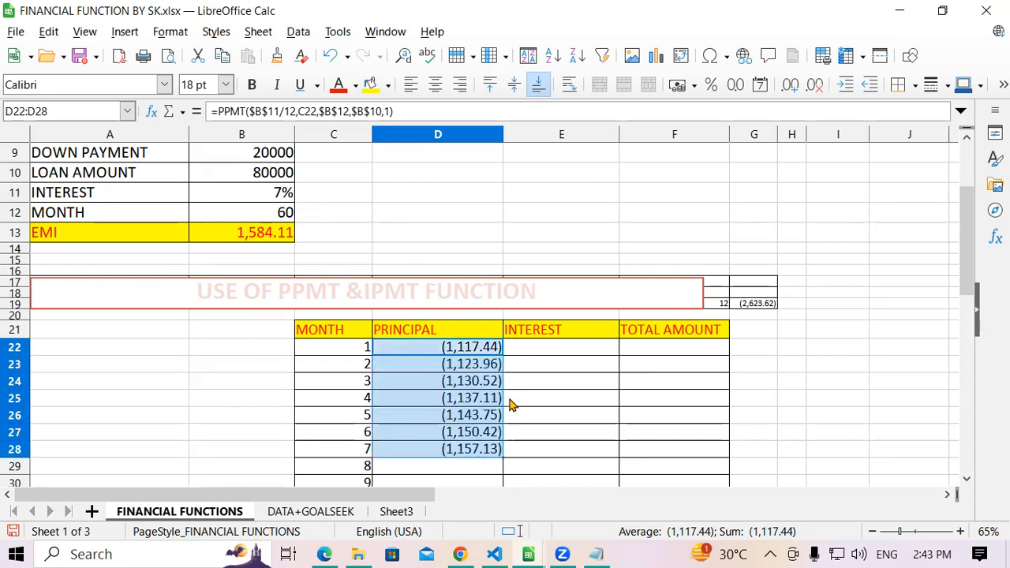
left_click(522, 354)
left_click(455, 351)
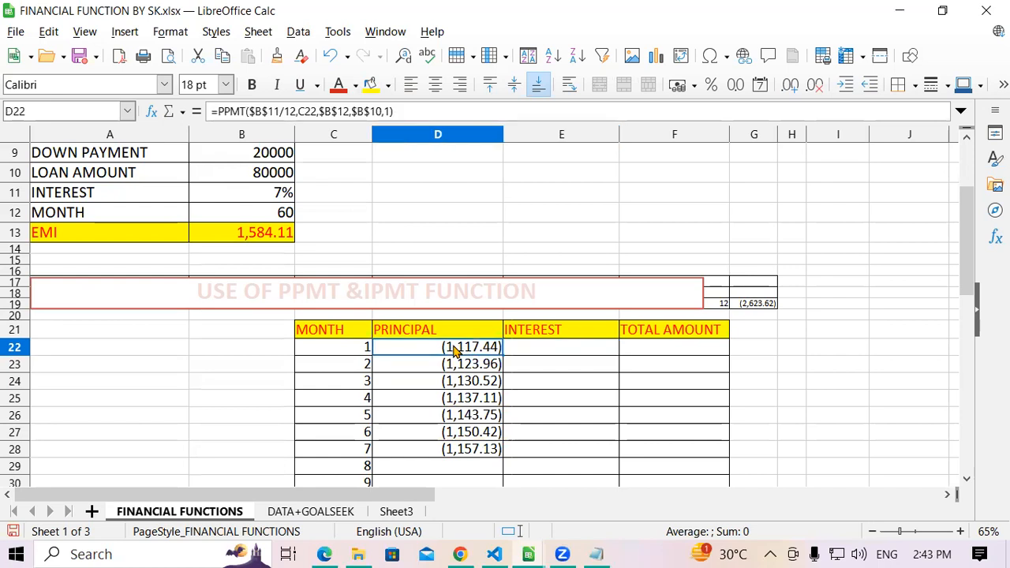
left_click(462, 372)
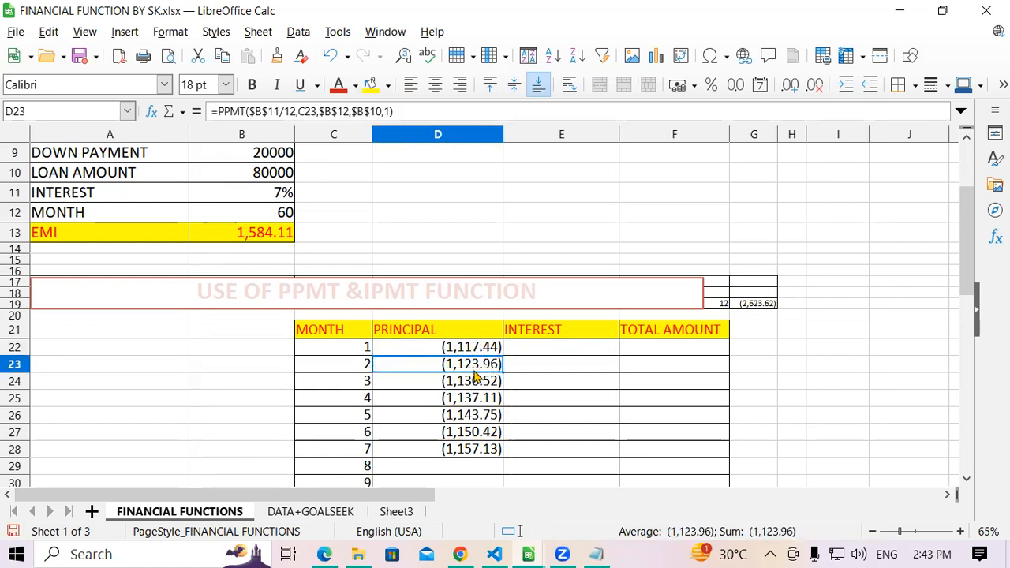
left_click(444, 383)
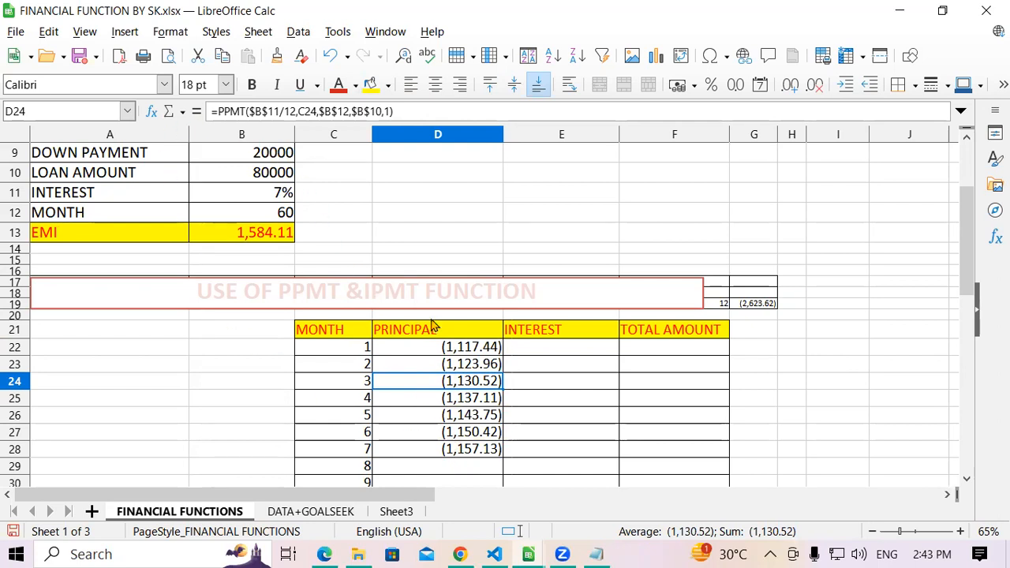
- Start an IPMT formula in E22 with the monthly interest rate $B$11/12 as its first argument
left_click(557, 355)
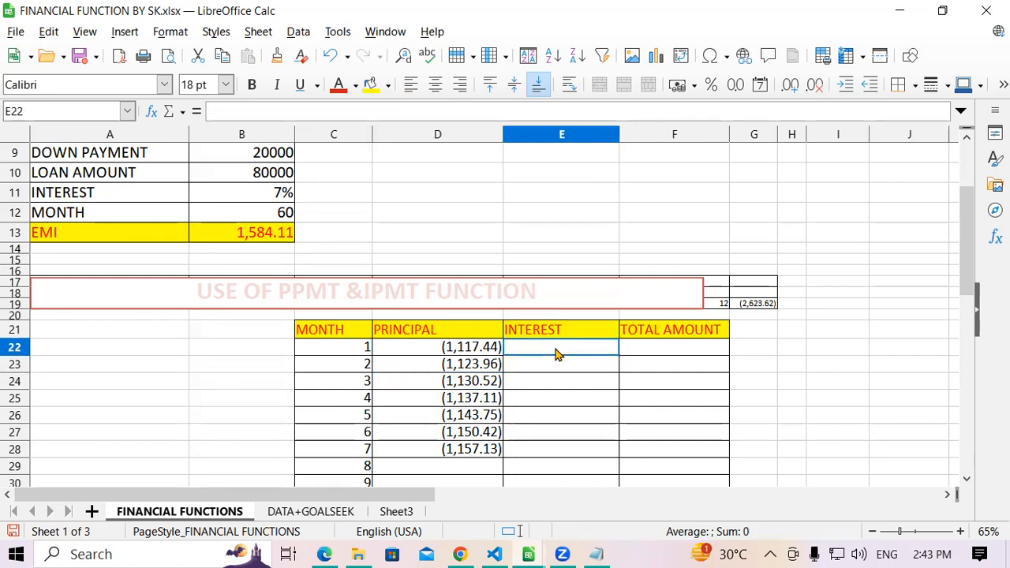
type("=")
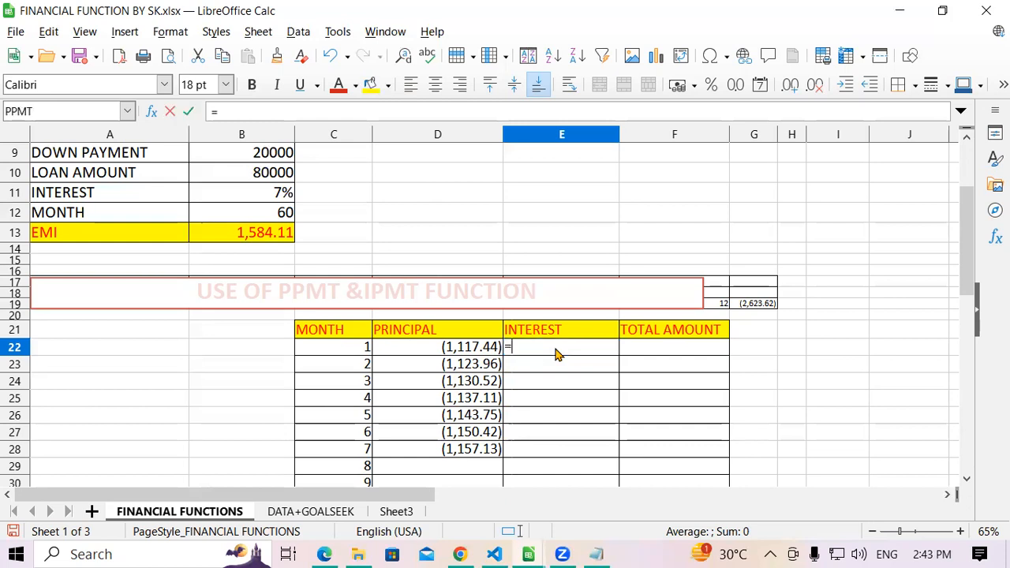
type("i")
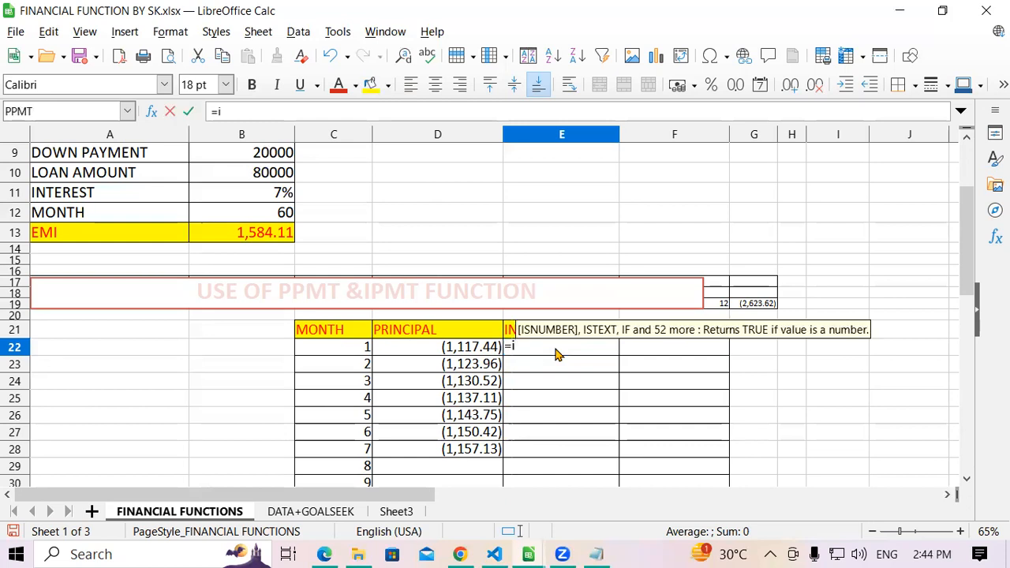
type("pmt")
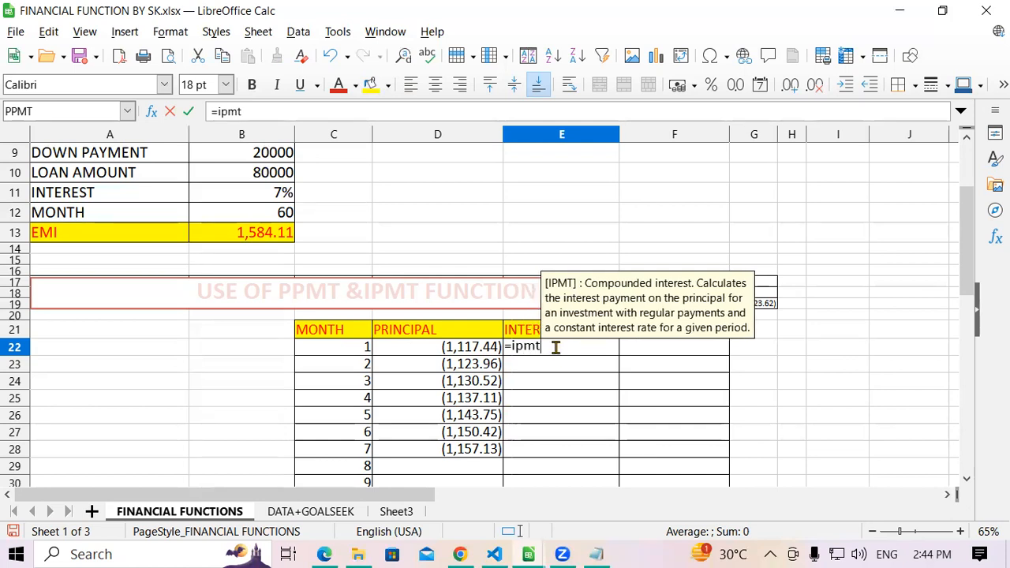
type("(")
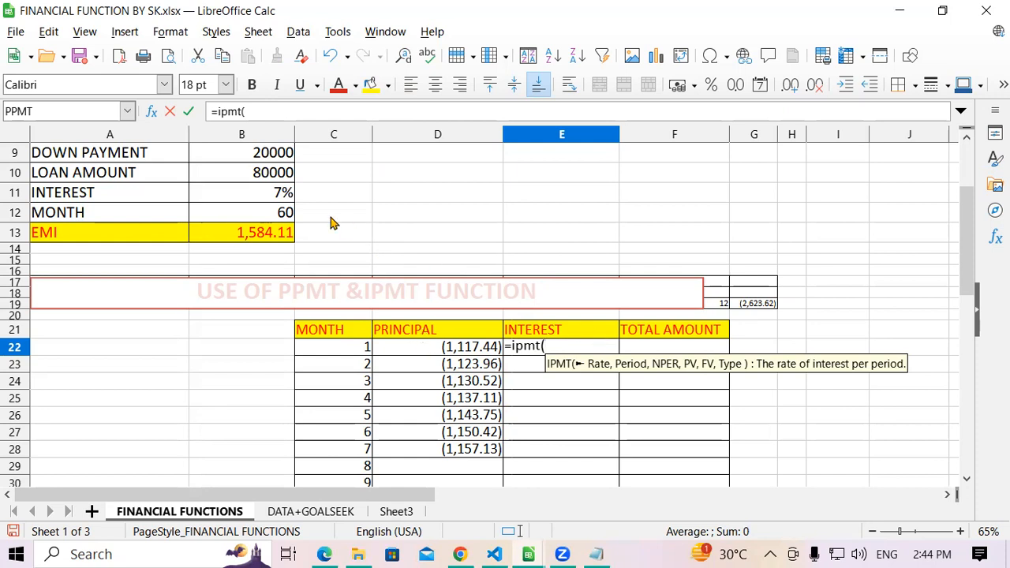
left_click(260, 199)
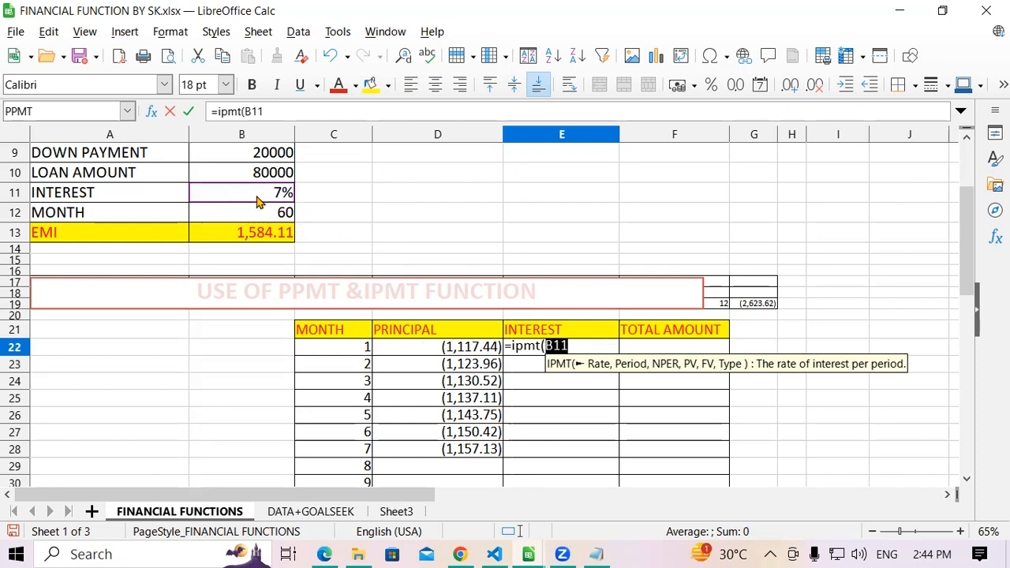
key("shift+F4")
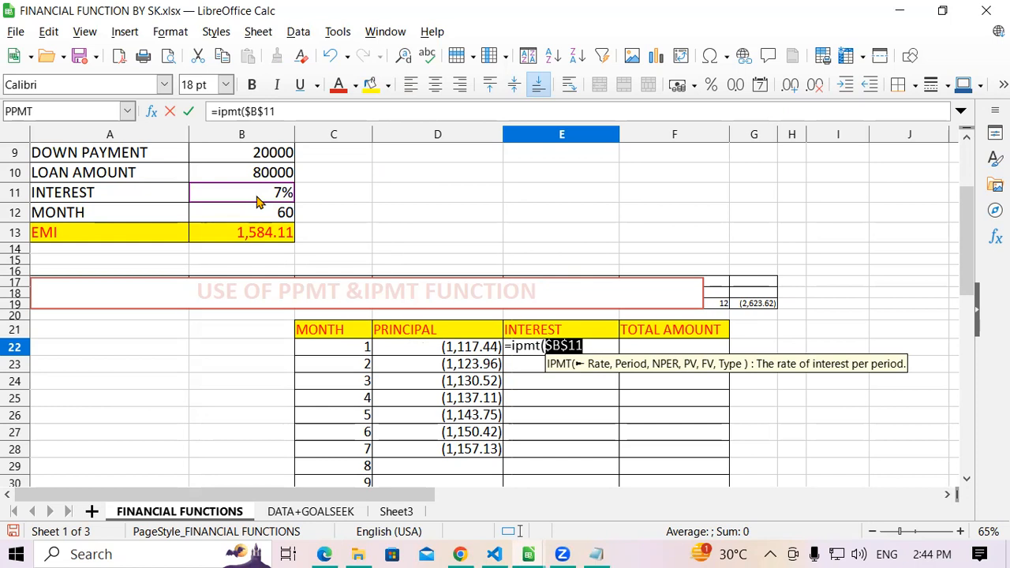
type("/1")
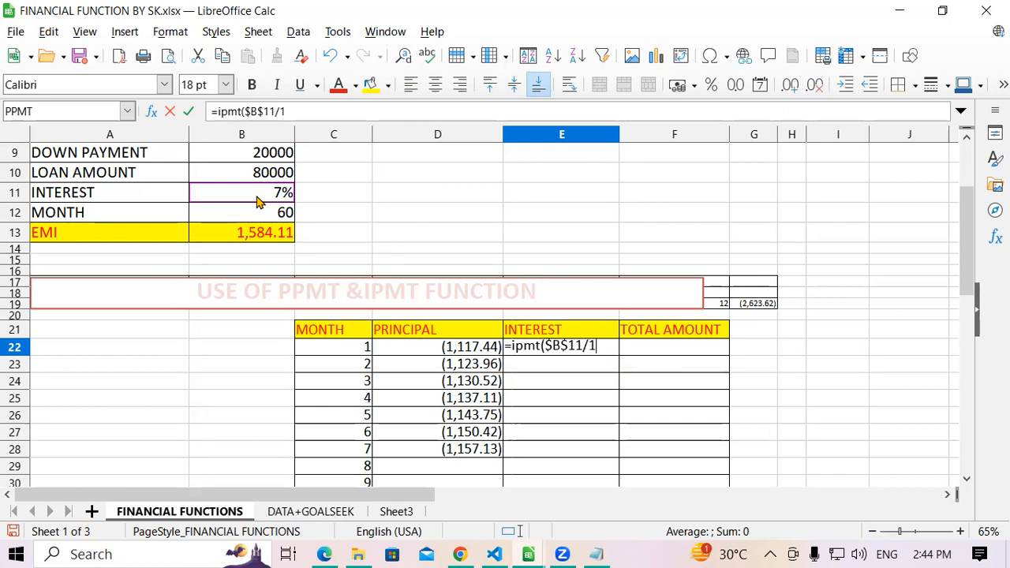
type("2,")
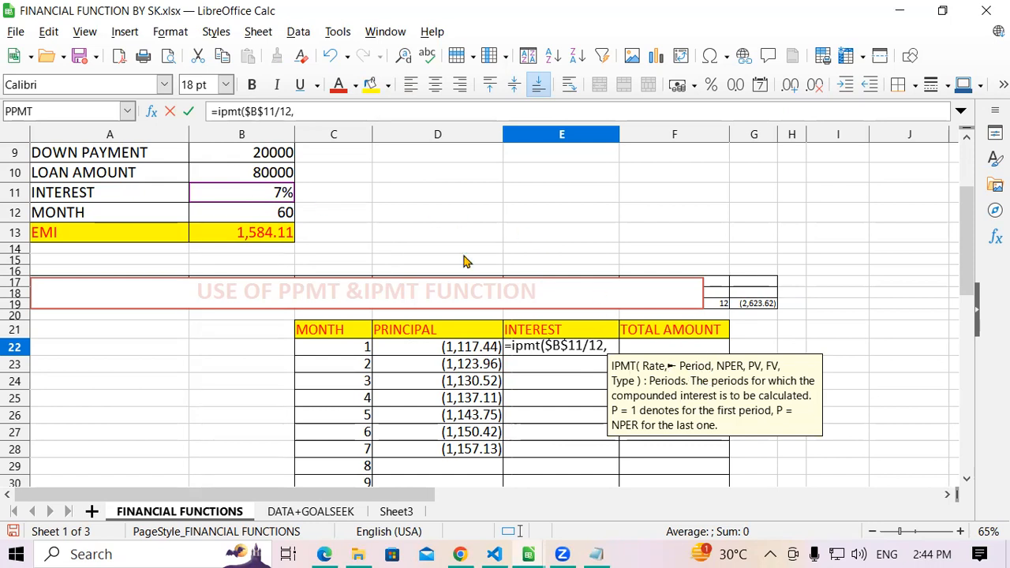
- Complete the IPMT formula with period C22, total months $B$12, loan amount $B$10 and 1 as the last argument
left_click(324, 349)
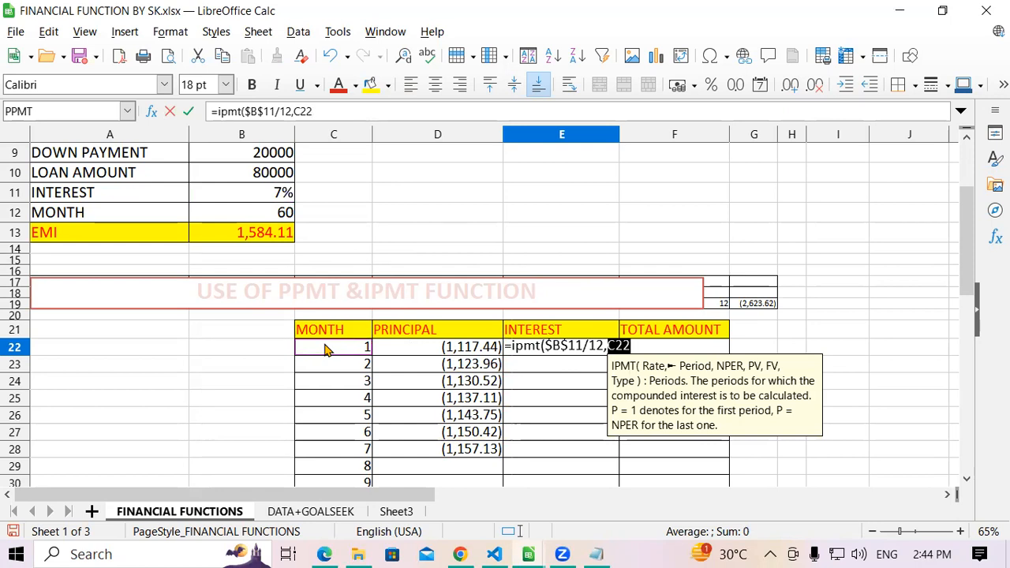
type(",")
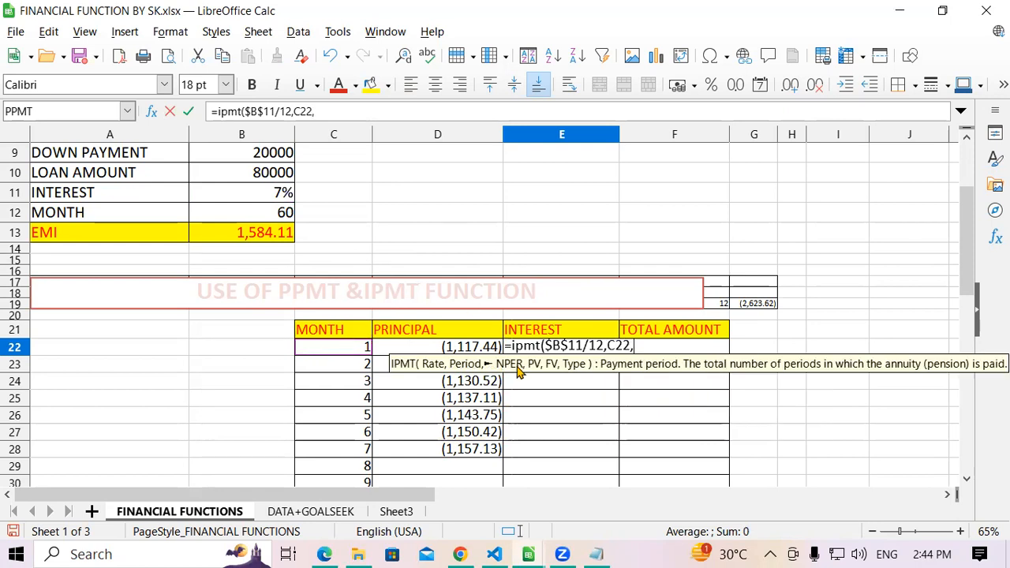
left_click(257, 219)
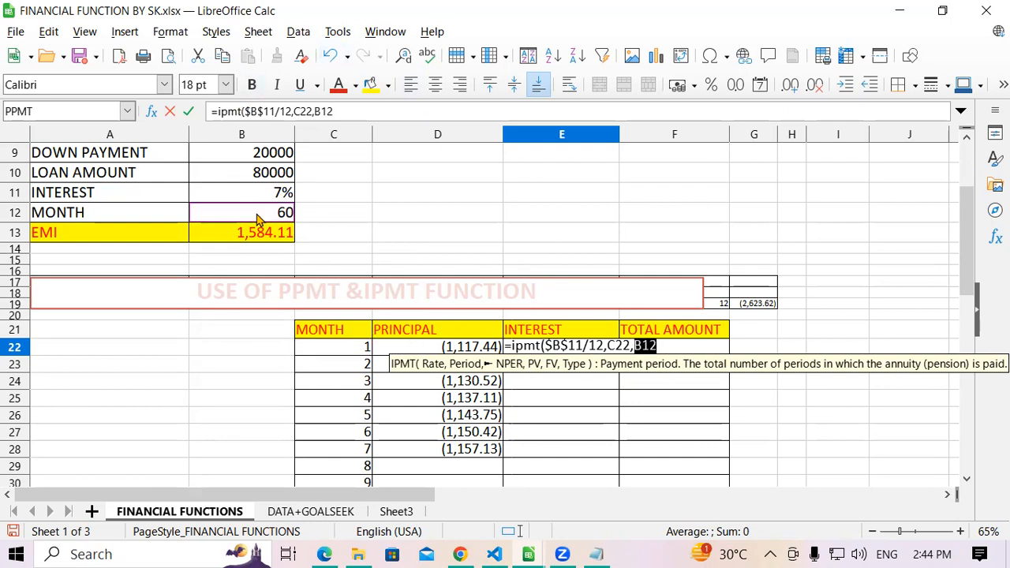
key("F4")
type(",")
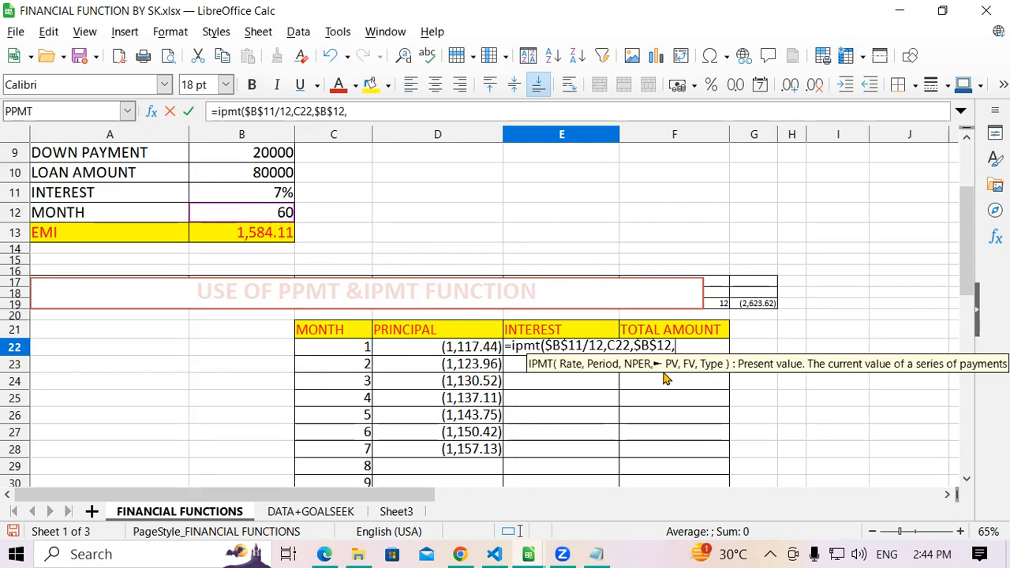
left_click(244, 180)
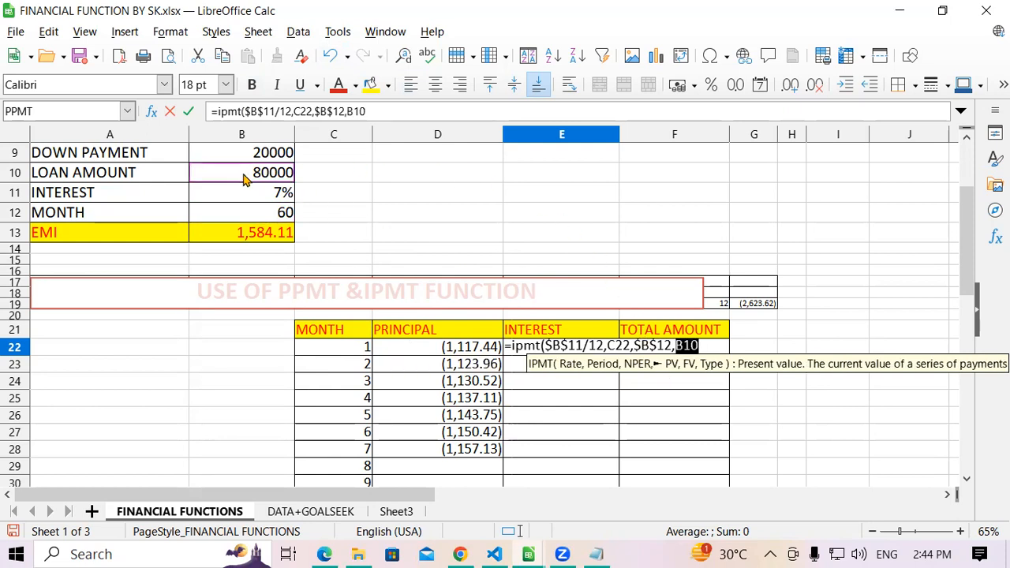
key("F4")
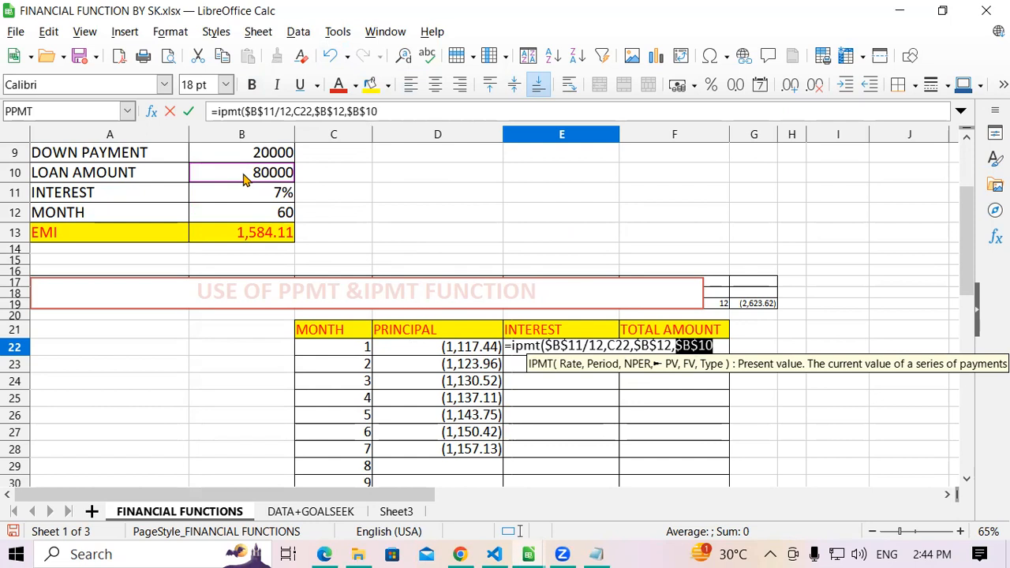
type(",")
type("1)")
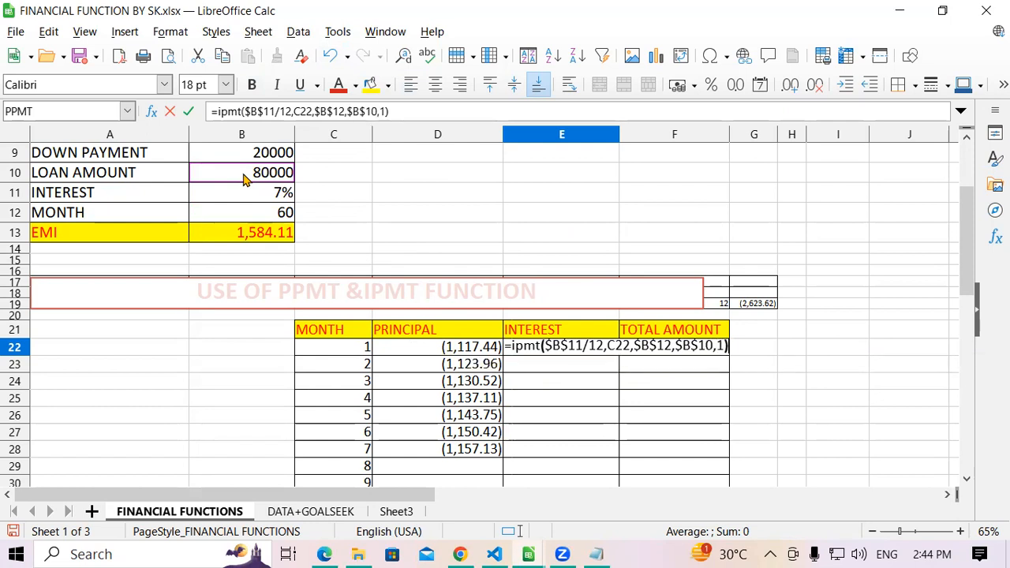
key("Return")
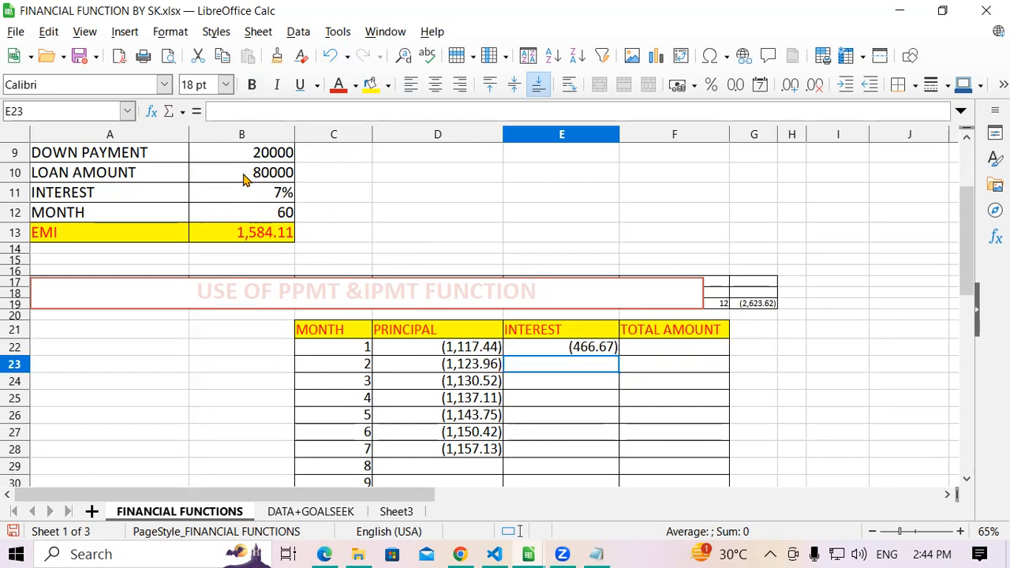
- Compare the formulas in D22 and E22, and add principal and interest in F22 with =D22+E22
left_click(544, 355)
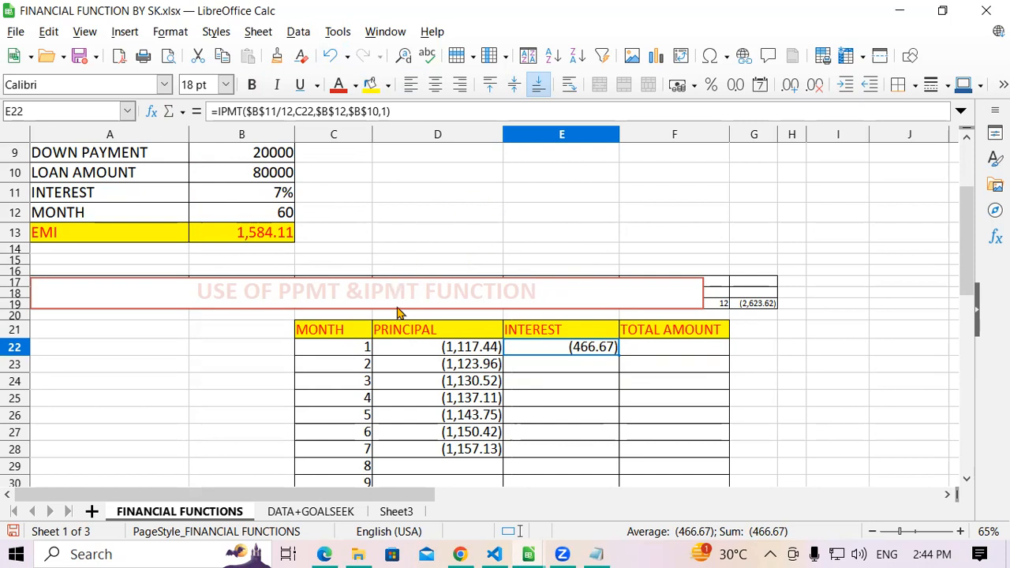
left_click(402, 335)
left_click(410, 354)
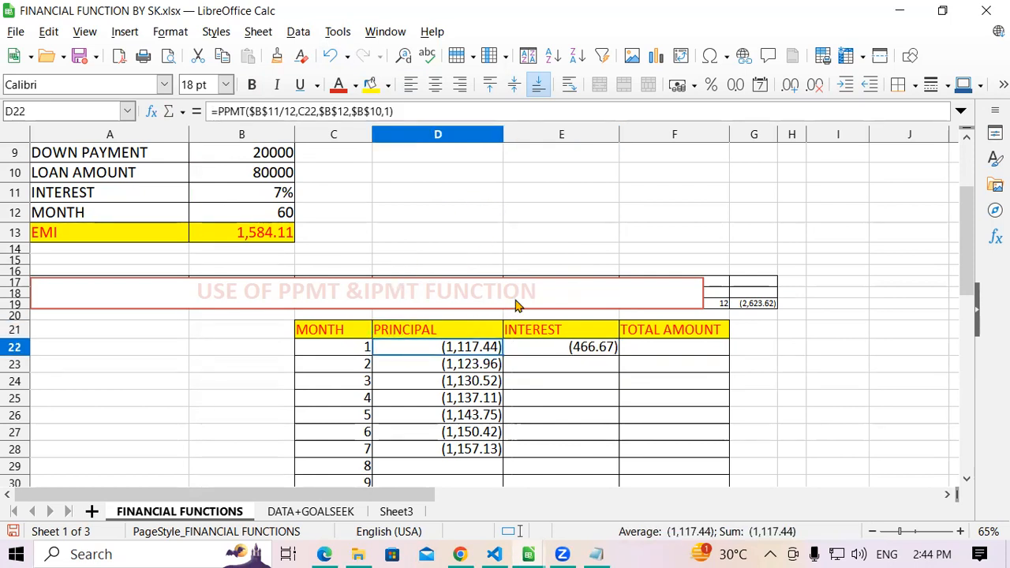
left_click(546, 335)
left_click(552, 351)
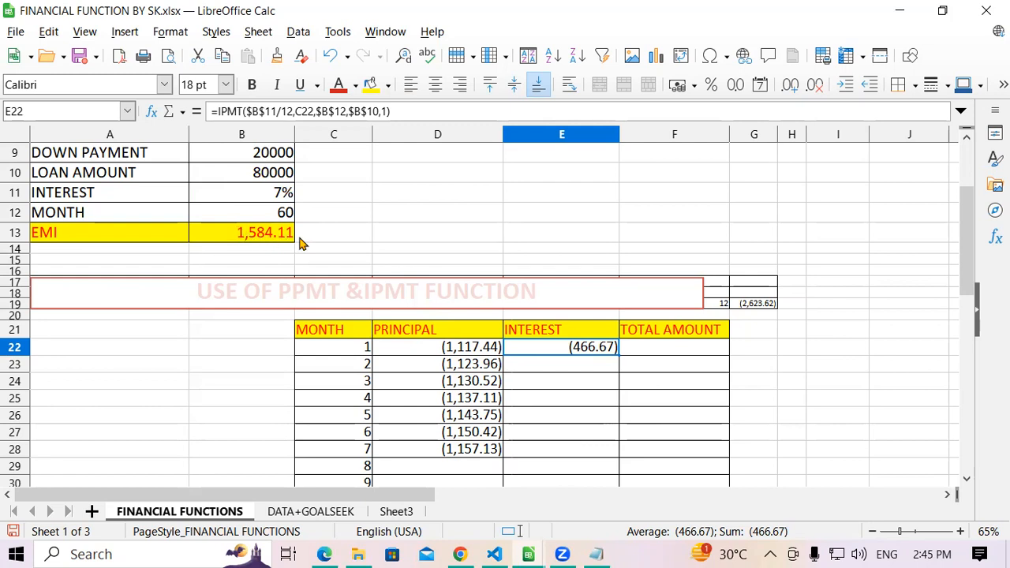
left_click(655, 358)
type("=")
left_click(448, 353)
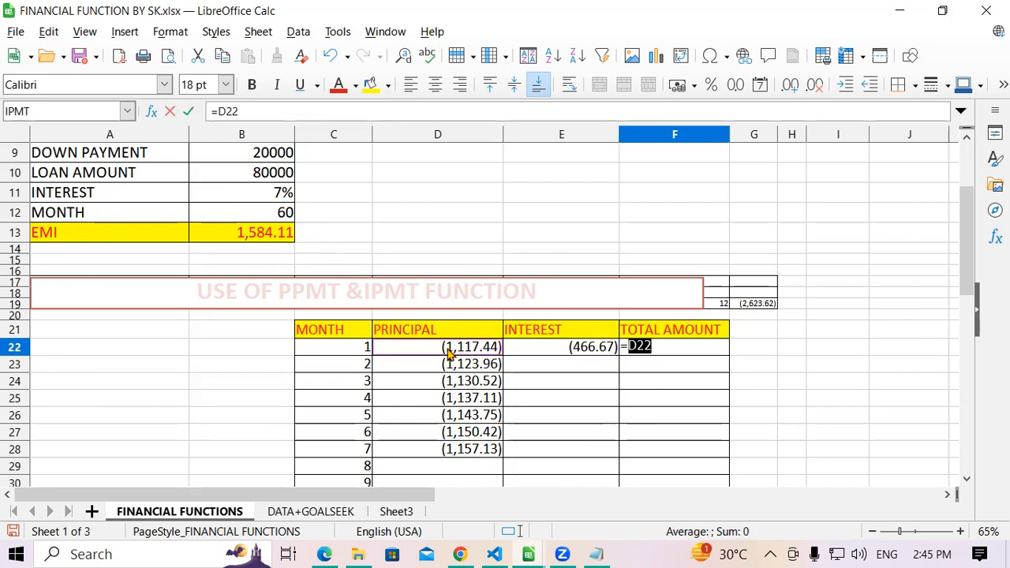
type("+")
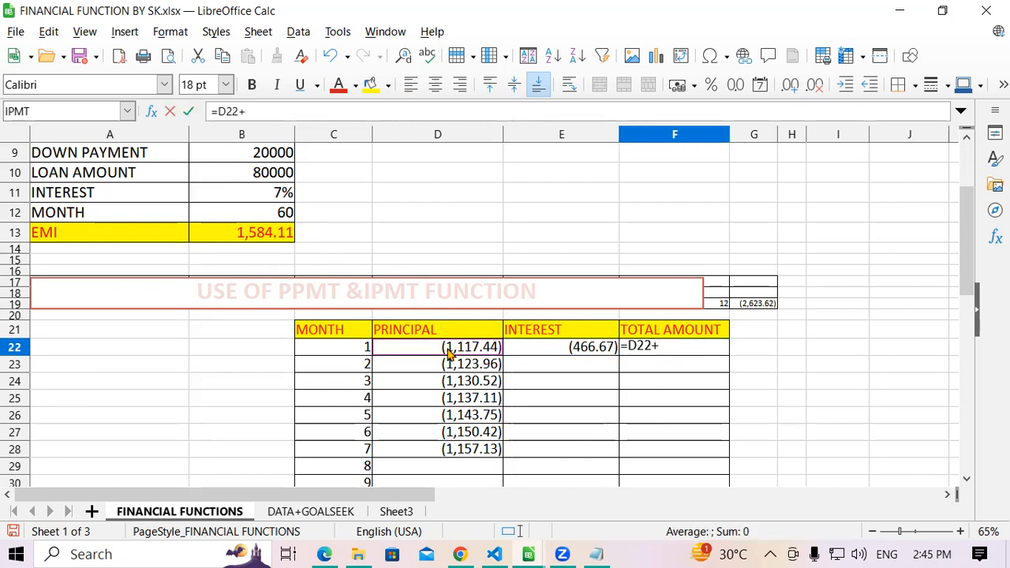
left_click(570, 347)
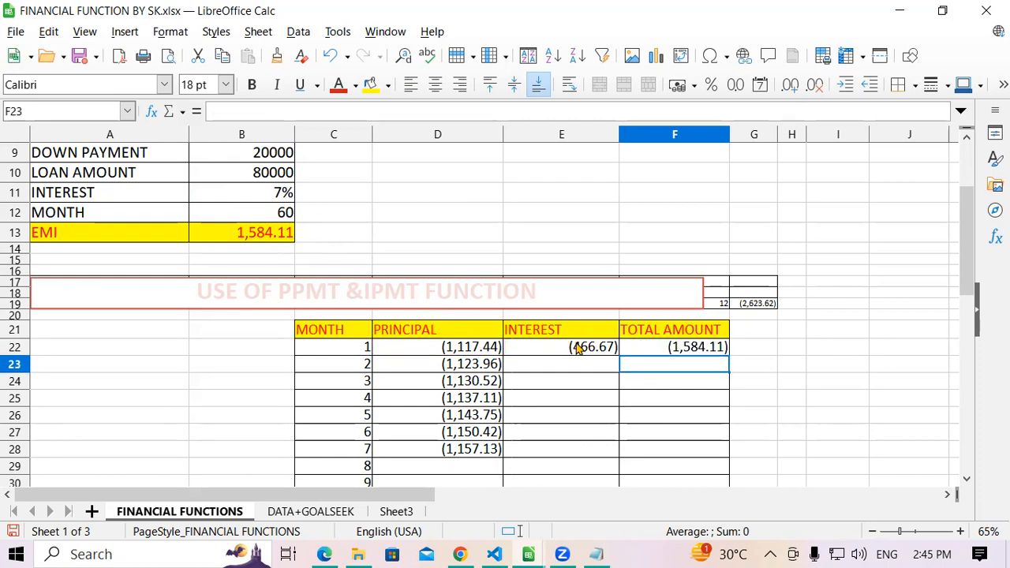
- Copy the principal, interest and total formulas in D22:F22 down through row 28
left_click(669, 349)
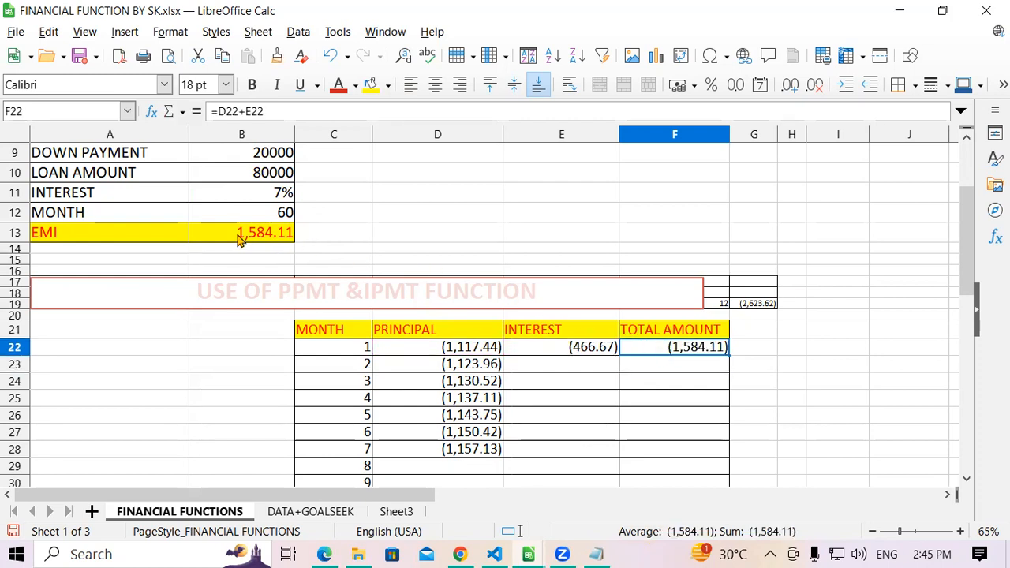
left_click_drag(471, 353, 734, 455)
scroll(749, 437, "down", 1)
scroll(749, 436, "down", 1)
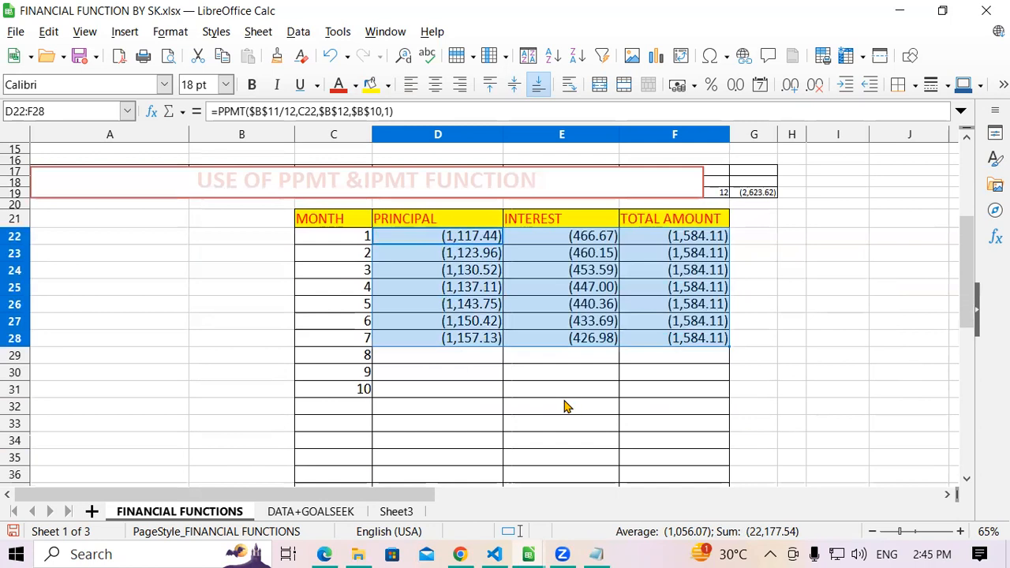
left_click(566, 408)
- Examine the principal, interest and total columns for months 1 to 7 against the car loan's EMI and month count
left_click_drag(450, 242, 446, 343)
left_click_drag(557, 240, 555, 340)
left_click_drag(647, 238, 665, 339)
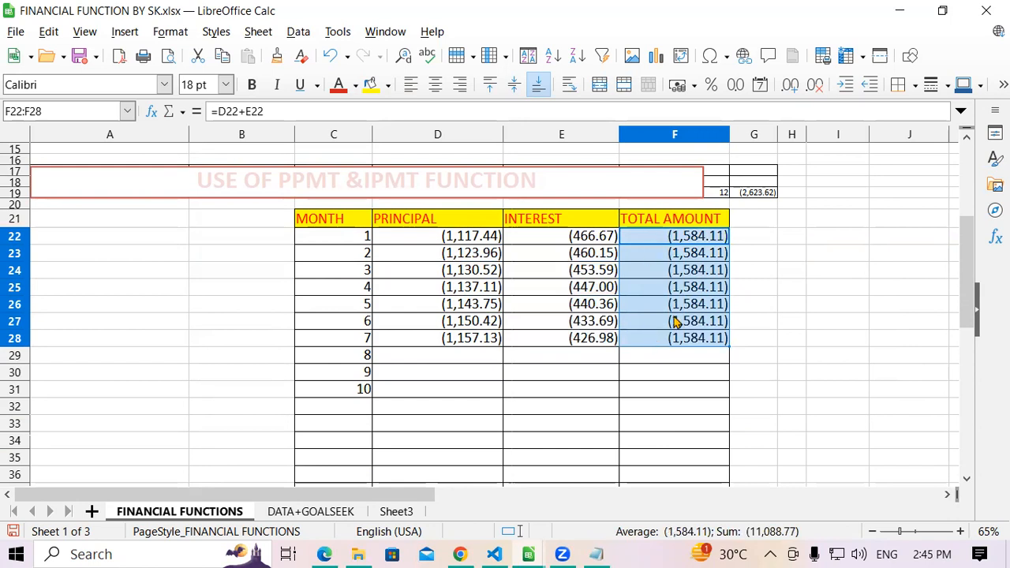
scroll(673, 322, "up", 5)
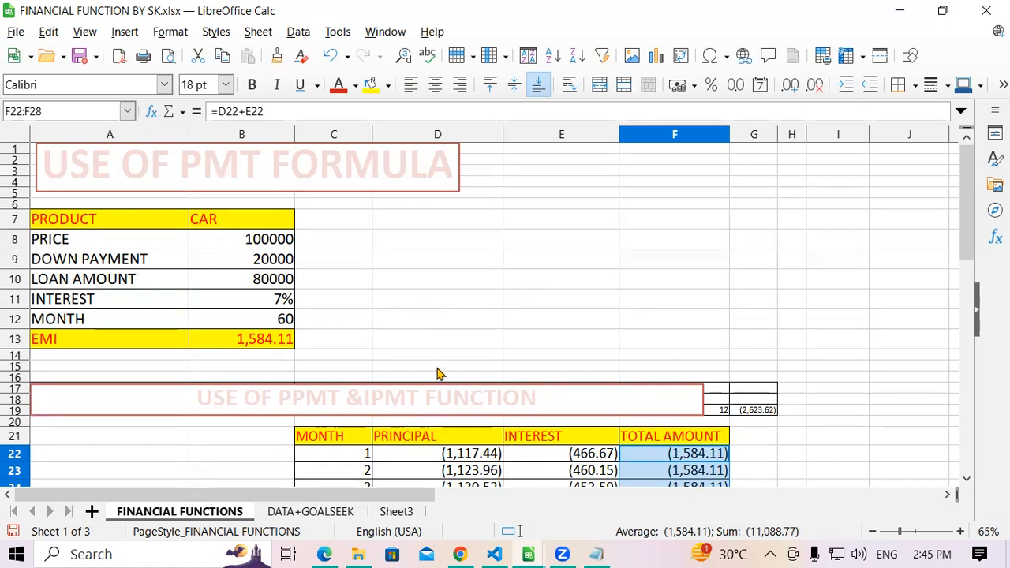
scroll(439, 371, "down", 3)
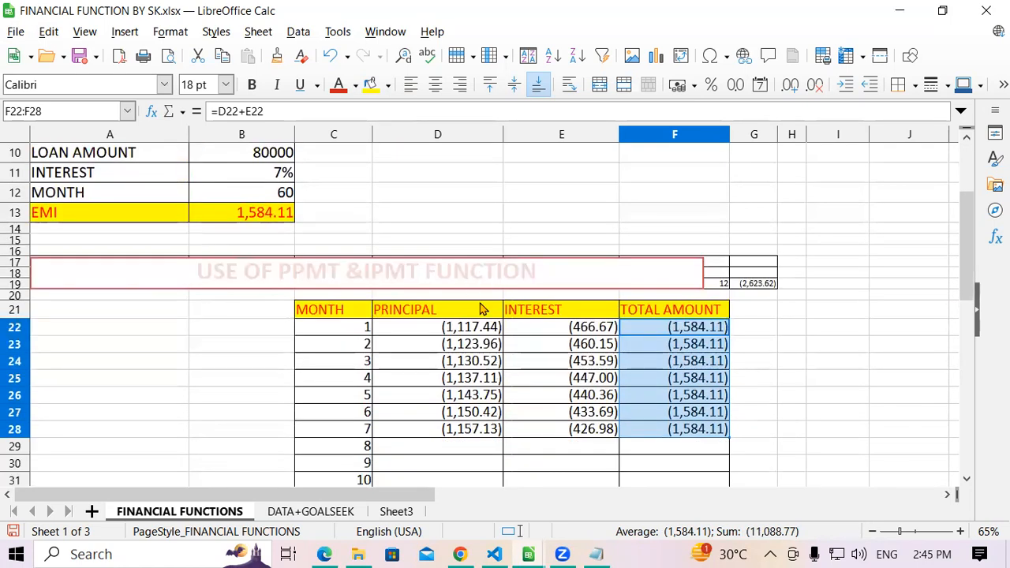
left_click(446, 325)
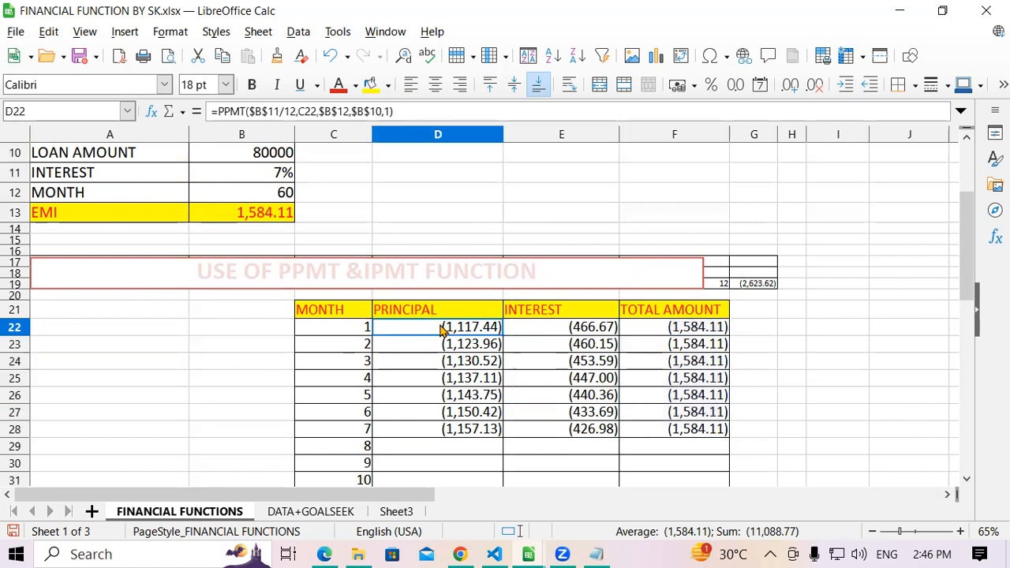
left_click_drag(442, 340, 446, 433)
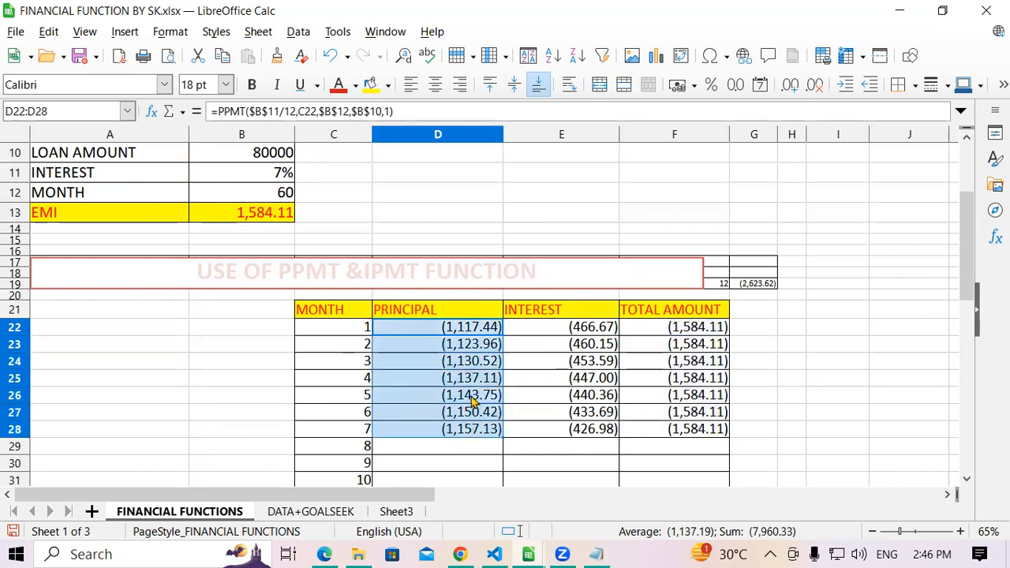
left_click_drag(535, 332, 531, 432)
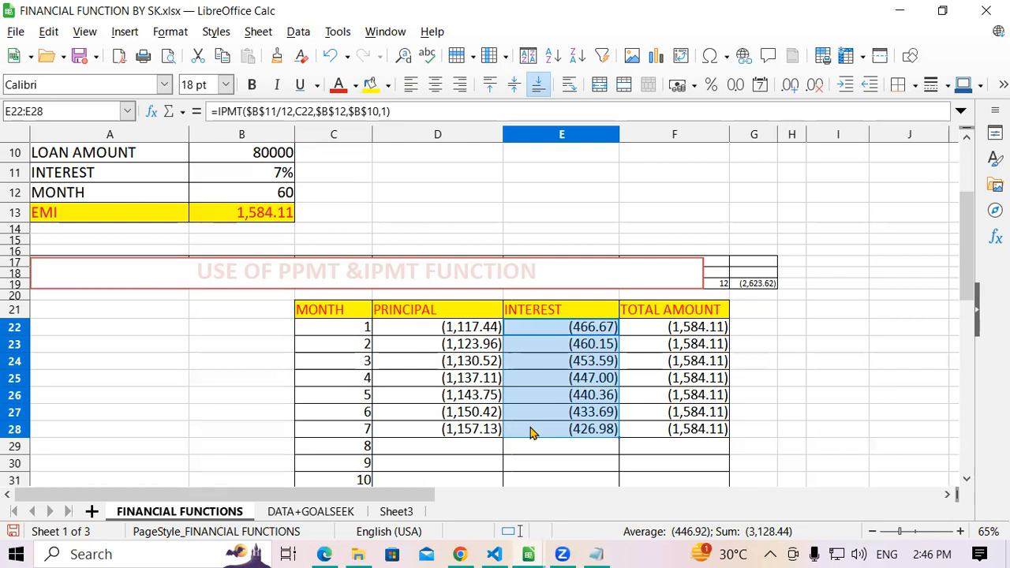
left_click(422, 316)
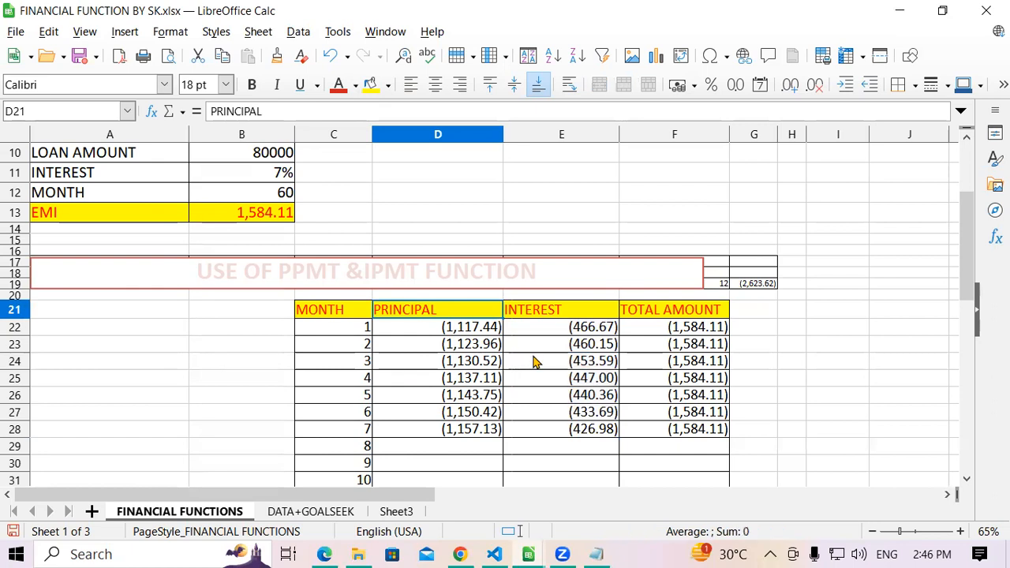
scroll(534, 361, "up", 2)
scroll(214, 223, "down", 2)
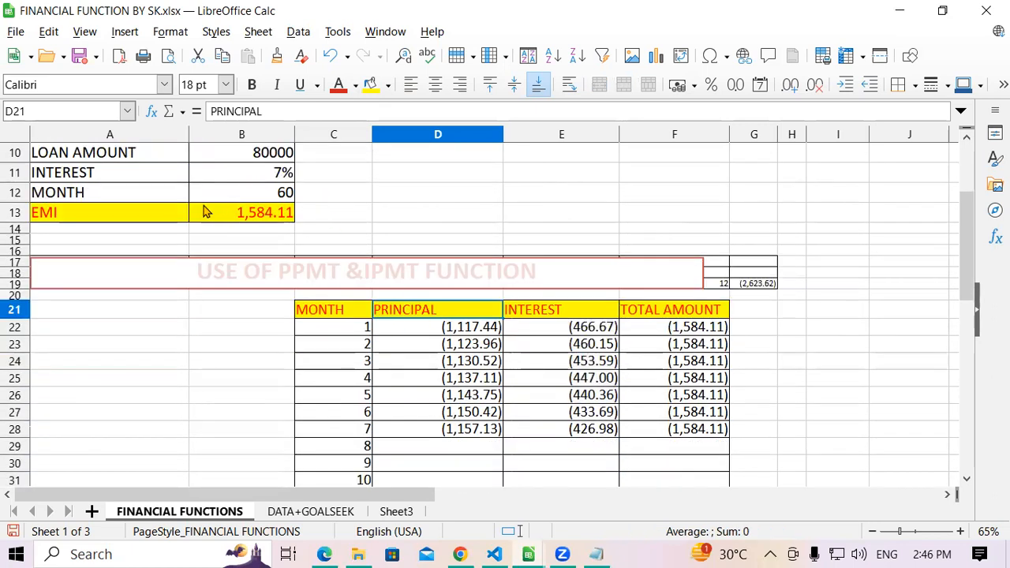
left_click(71, 213)
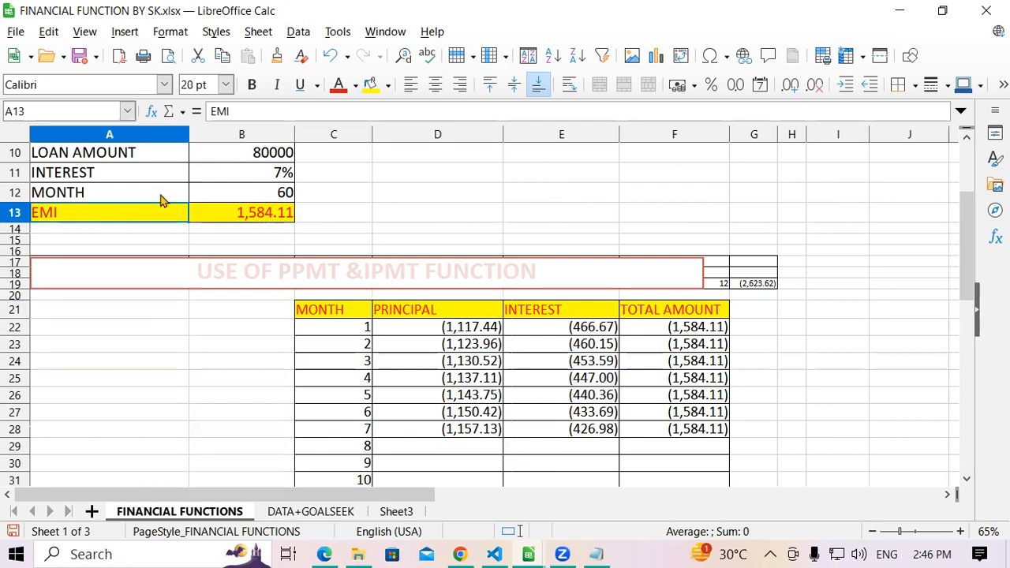
left_click(247, 193)
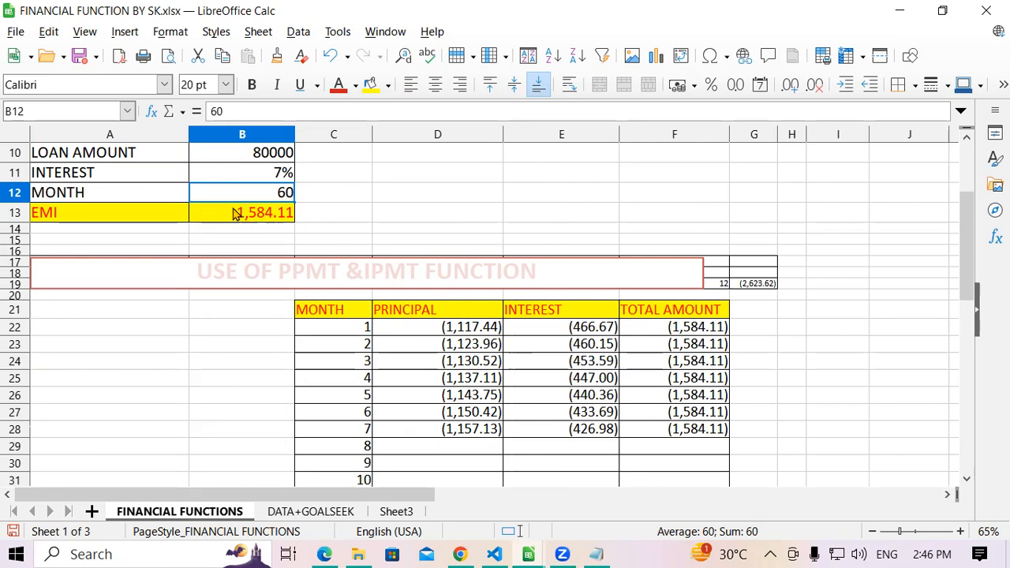
- Examine the PPMT and IPMT formulas for months 1 and 2, the loan amount, and the principal, interest and total columns
left_click(430, 328)
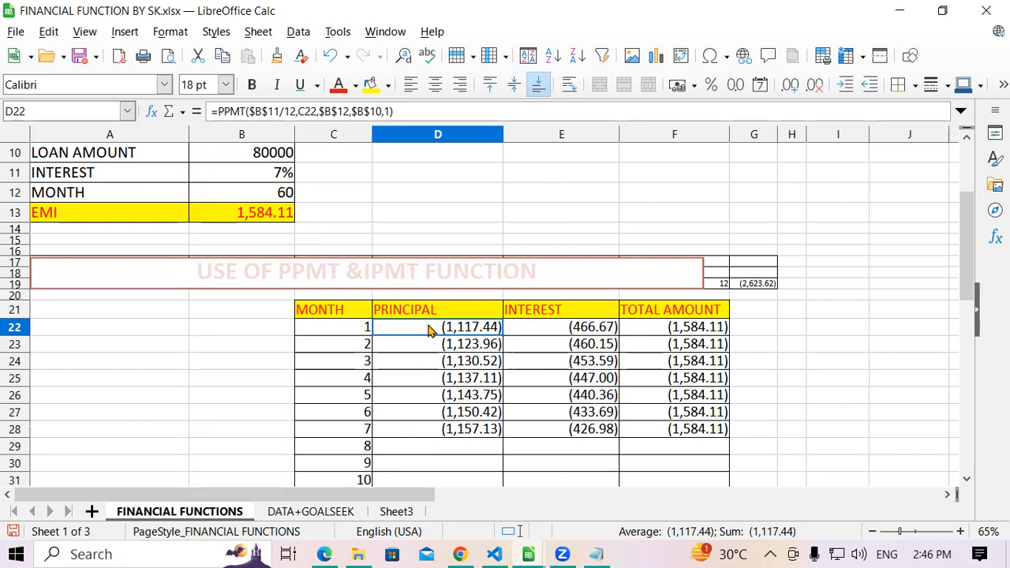
left_click(537, 329)
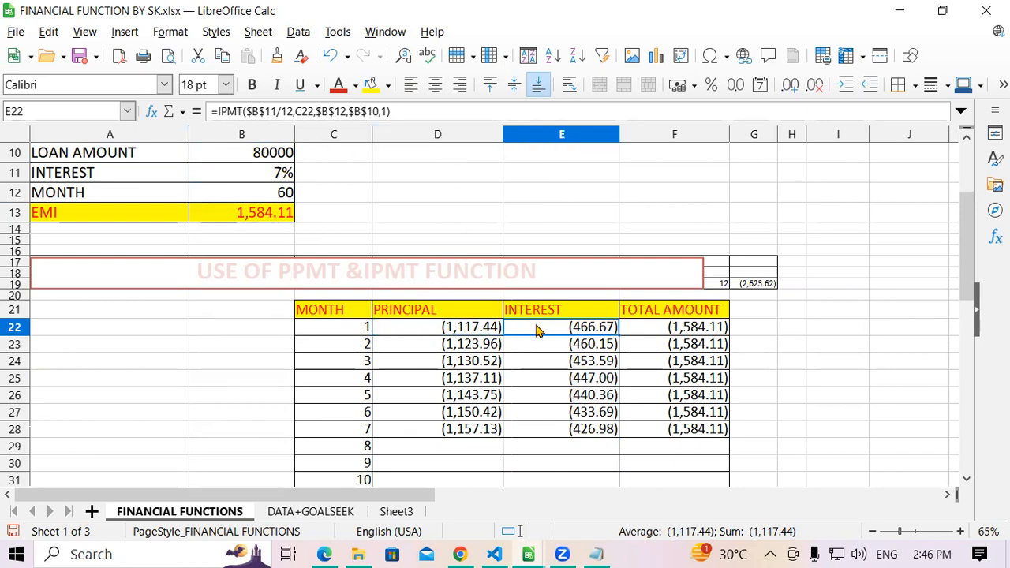
left_click(440, 346)
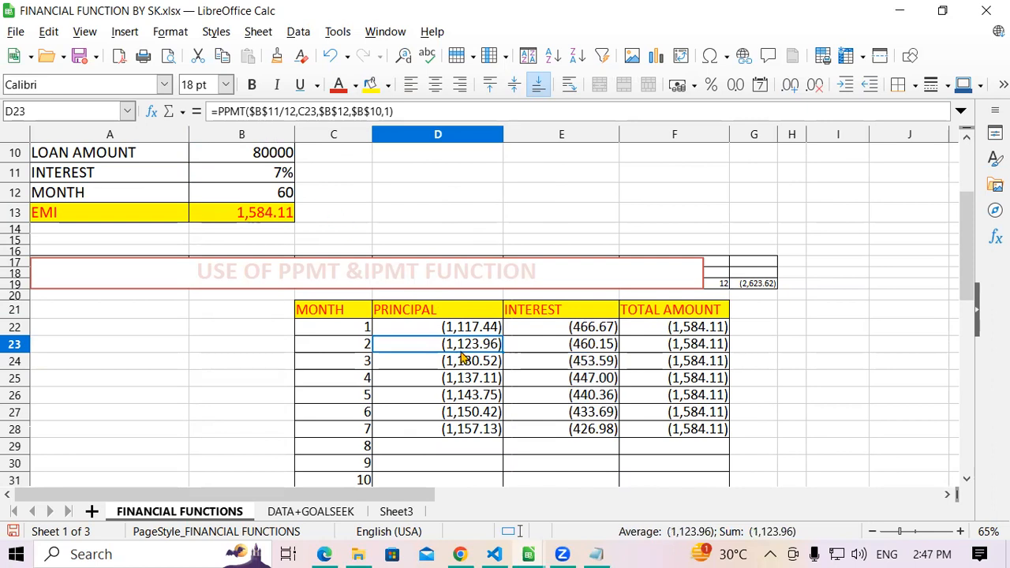
left_click(582, 347)
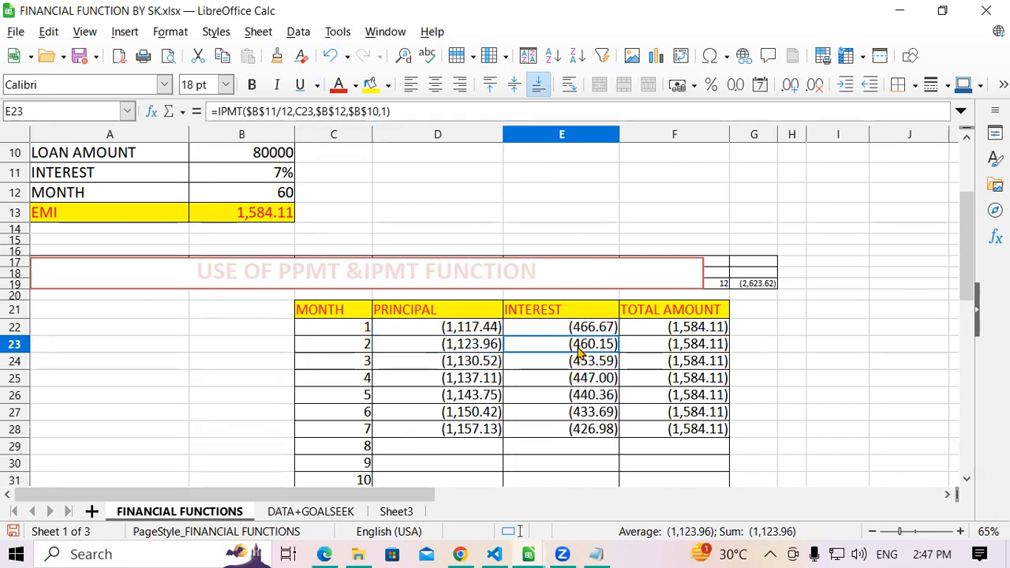
left_click(269, 152)
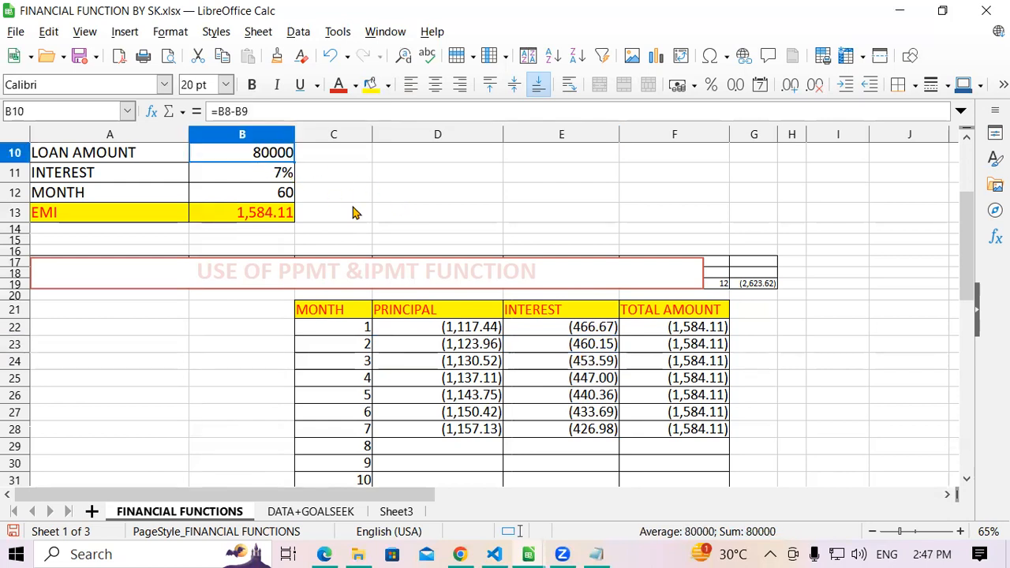
left_click(469, 334)
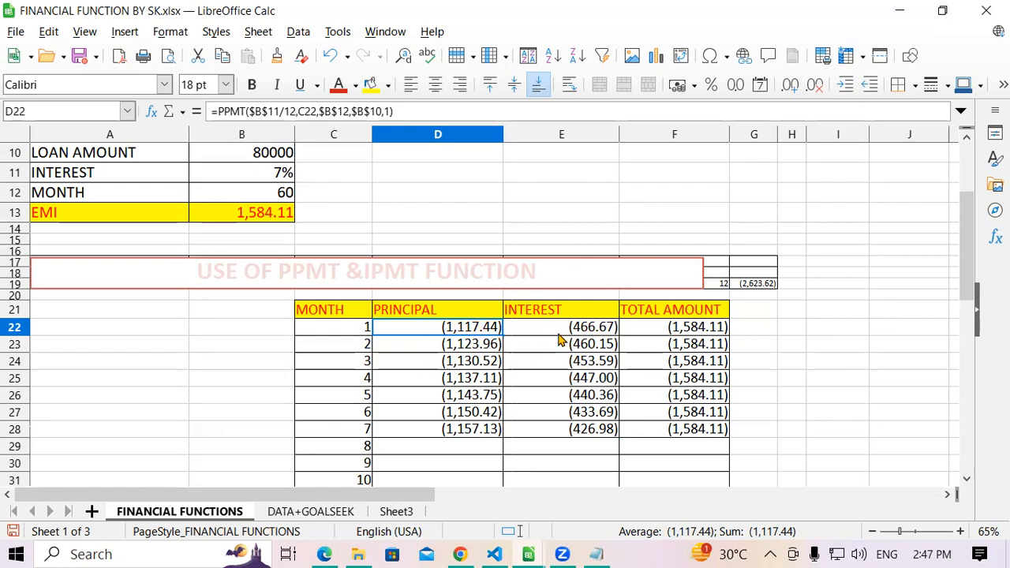
left_click(352, 220)
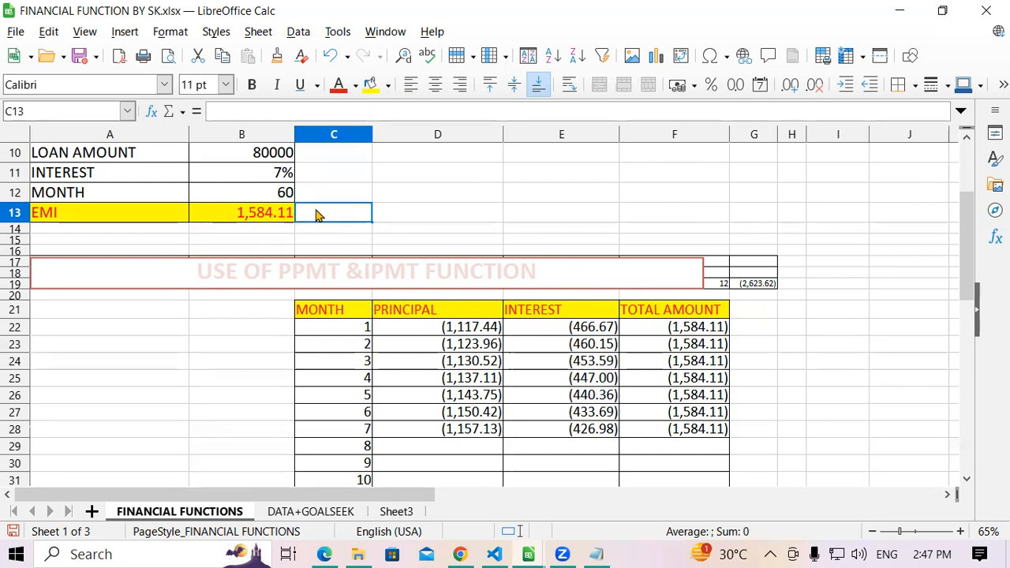
left_click_drag(428, 327, 486, 412)
left_click(533, 331)
left_click_drag(532, 331, 600, 426)
left_click_drag(655, 336, 663, 432)
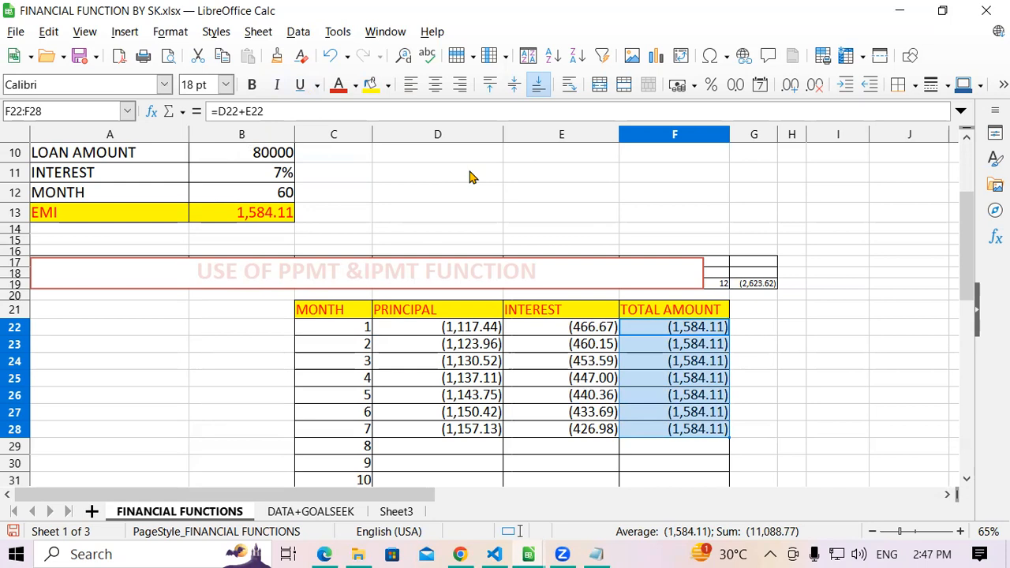
- Switch to Notepad and replace the PMT notes with the syntax line =ppmt(rate,period,nper,pv,fv,type)
left_click(597, 554)
left_click_drag(985, 101, 3, 38)
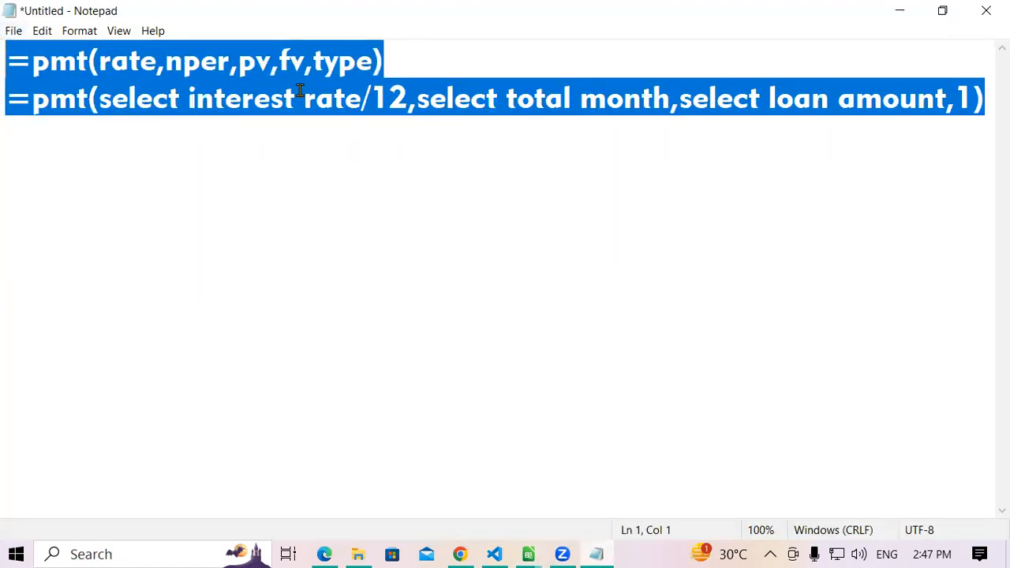
type("=ppmt")
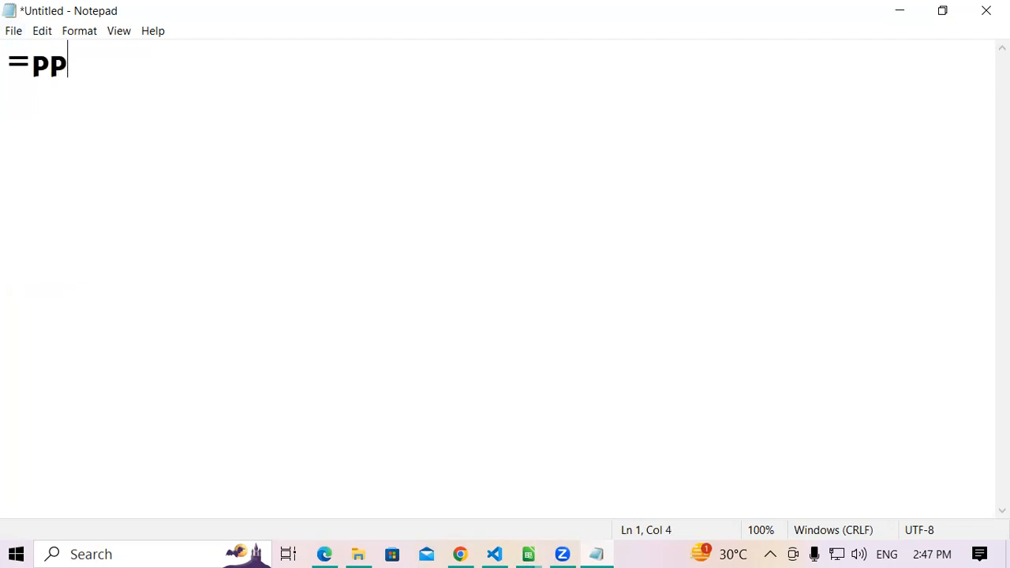
type("(rate")
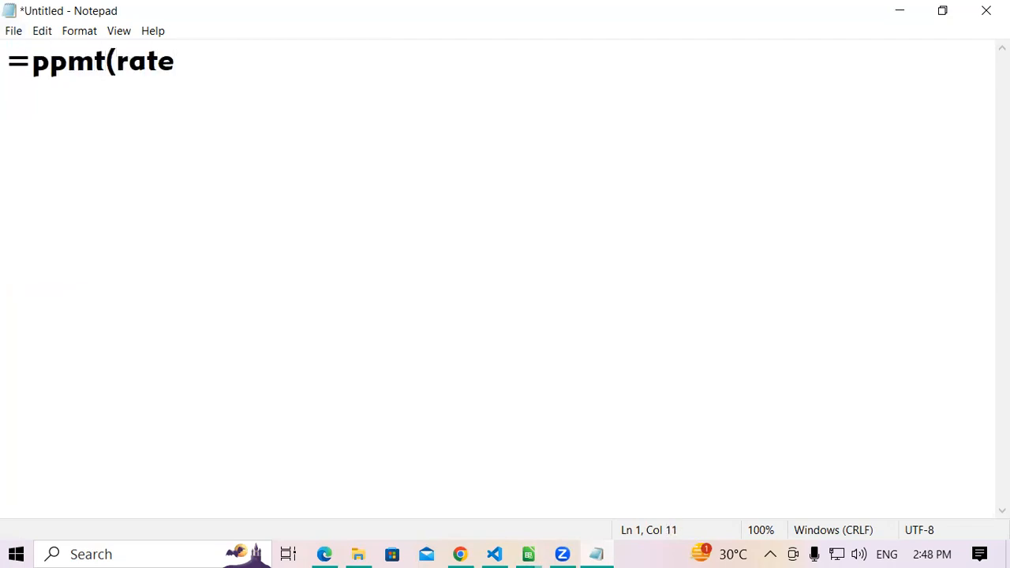
type(",peri")
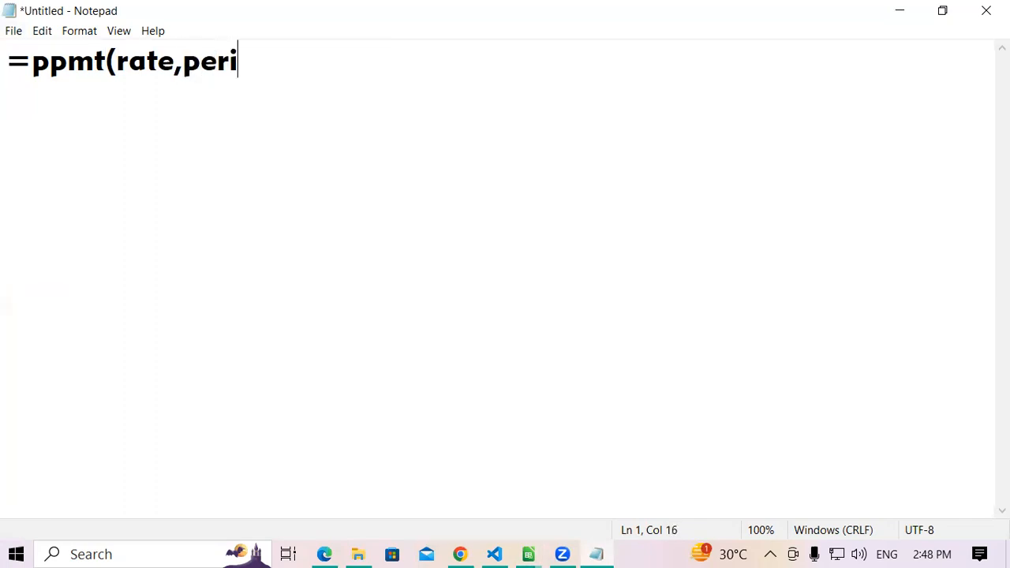
type("od,nper,")
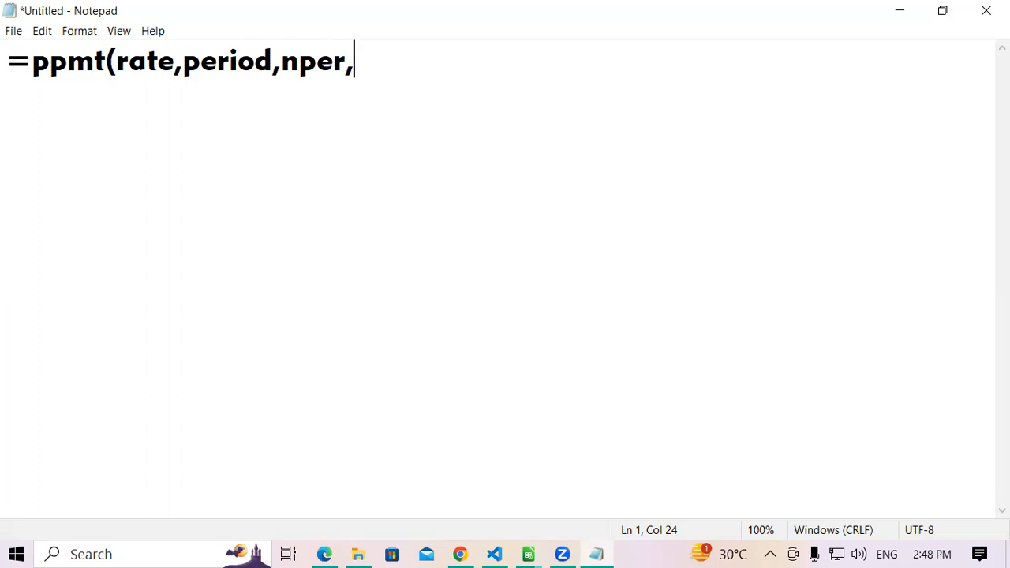
type("pv,fv,ty")
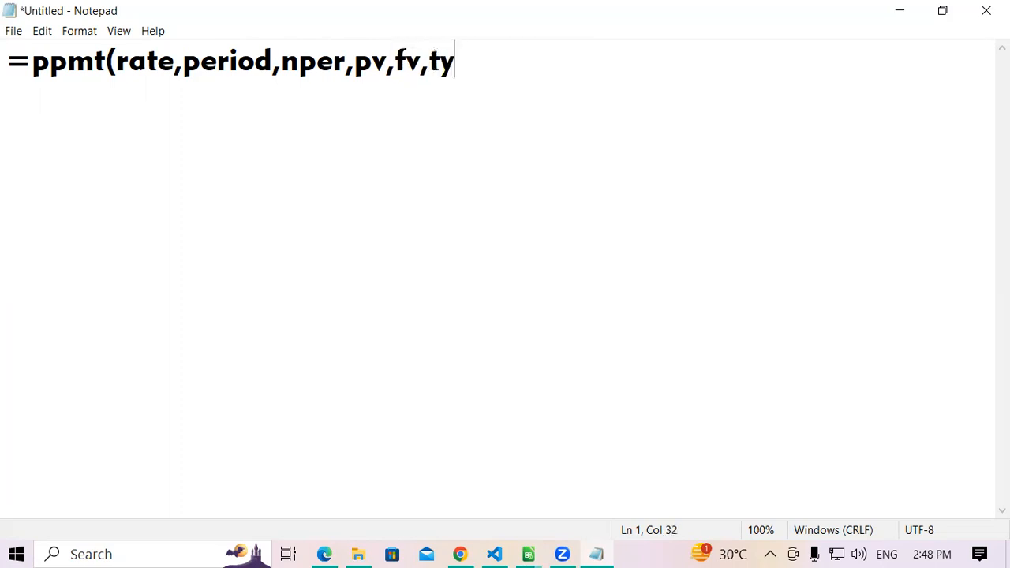
type("pe)")
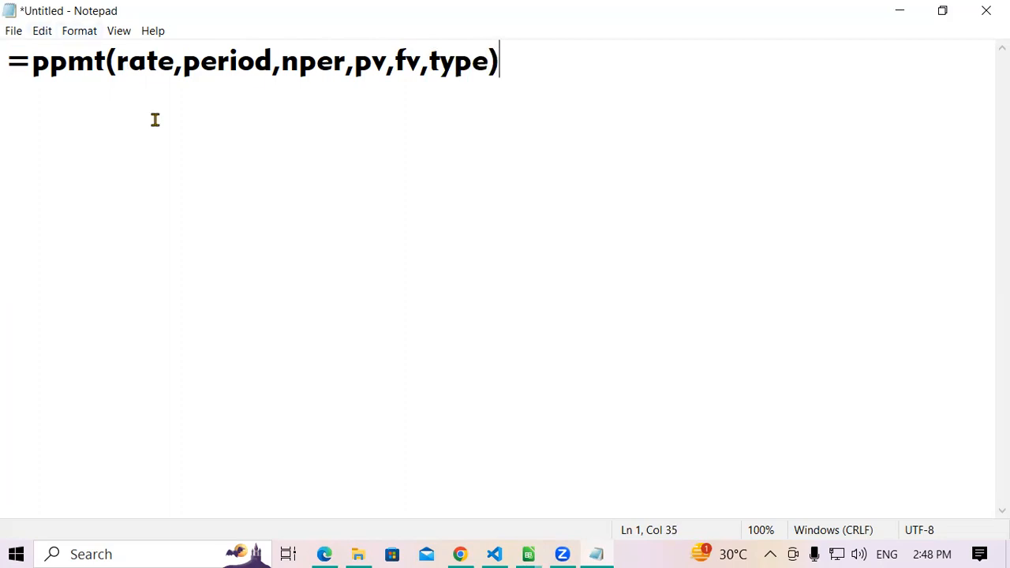
- Start a second line explaining the arguments with =ppmt(select interest(f4)/12, below the syntax line
key("Return")
type("=pp")
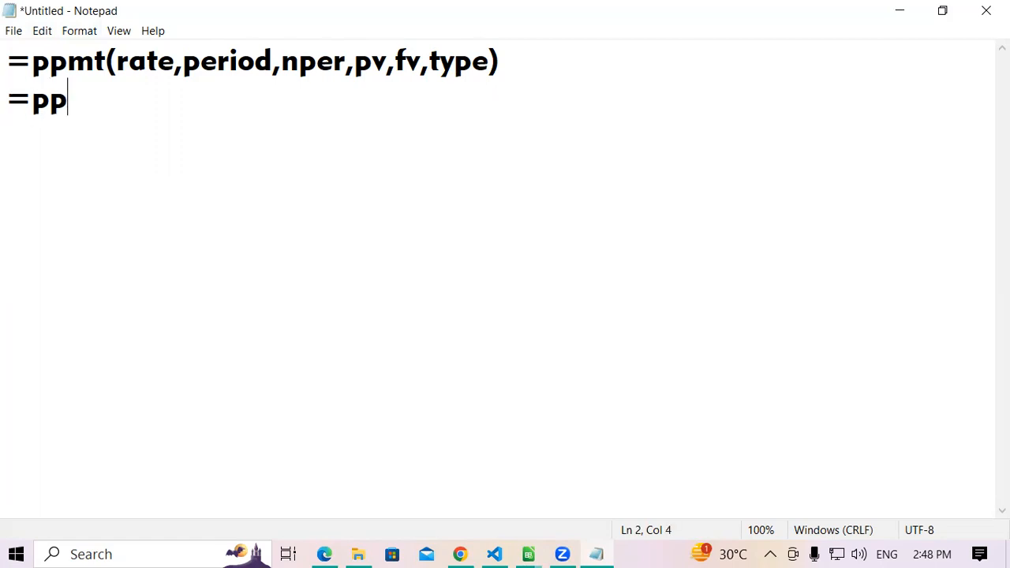
type("mt(")
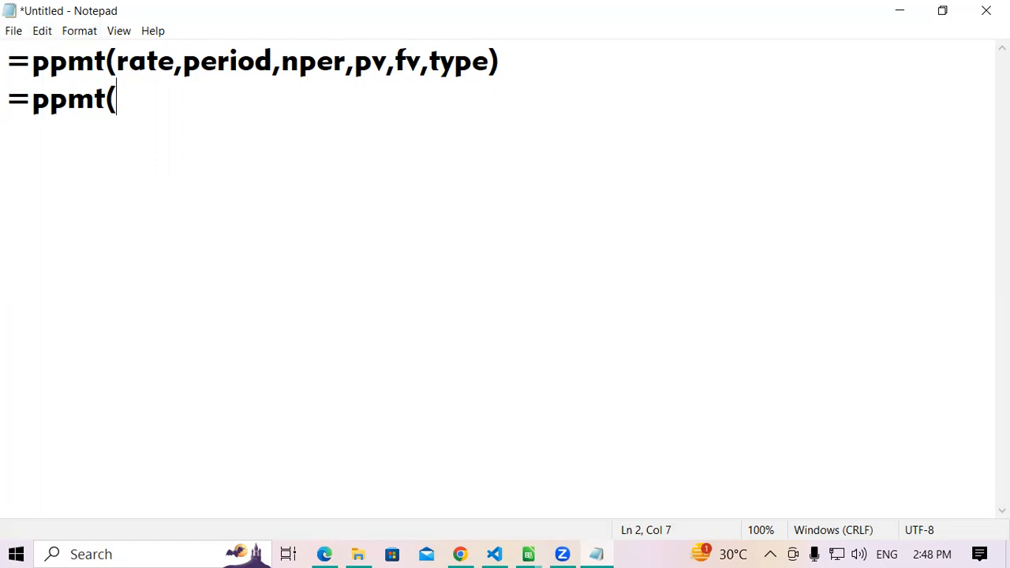
type("select")
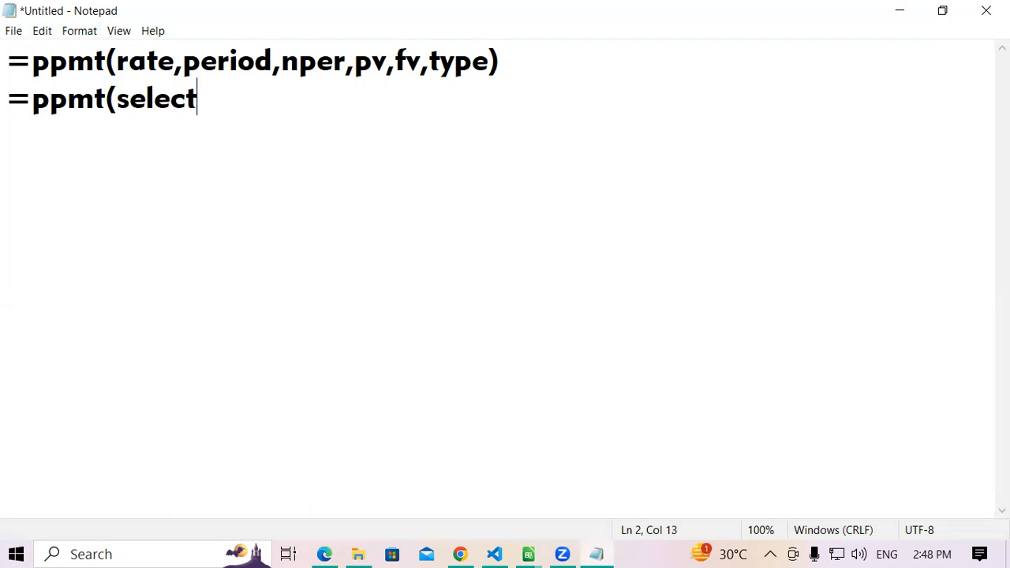
type(" interest")
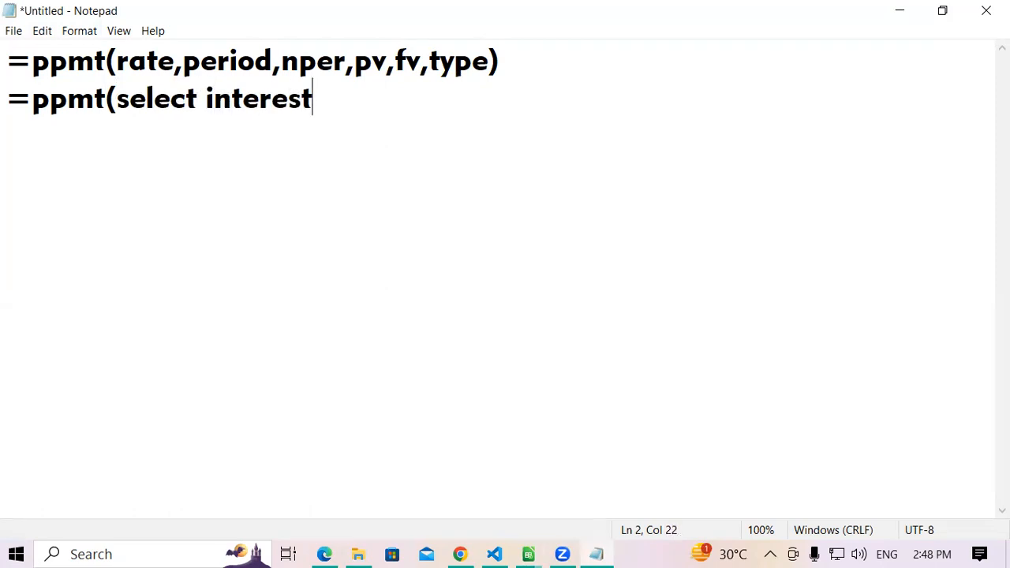
type("(")
type("f")
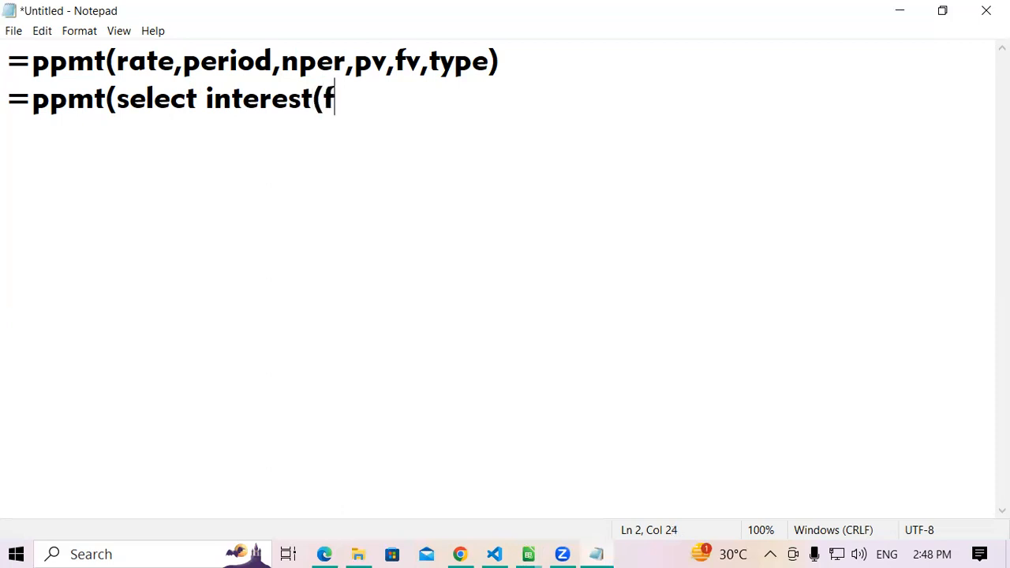
type("4)/12,")
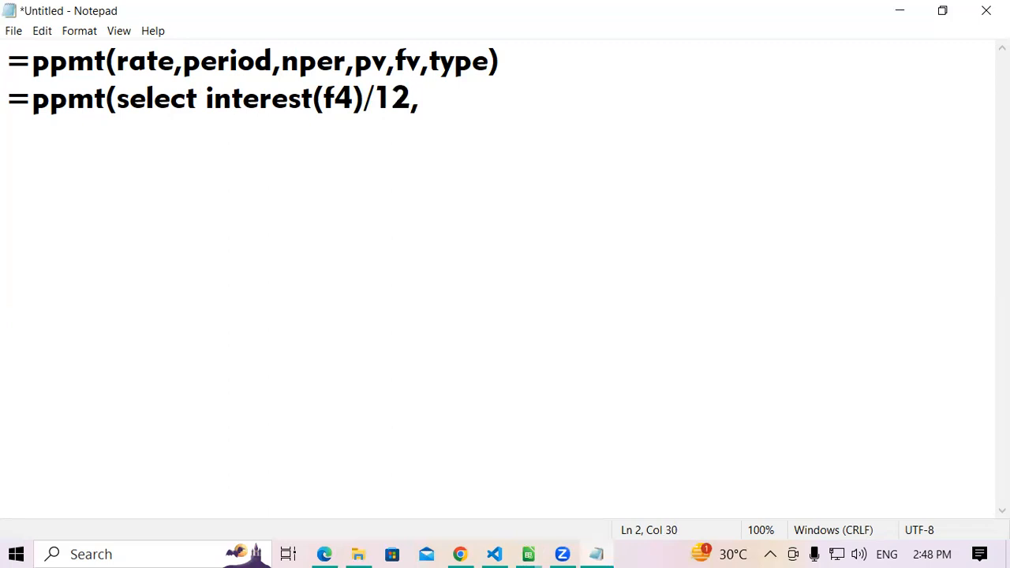
- Add the period argument to the explanation line as "select one month,"
type("sele")
type("c")
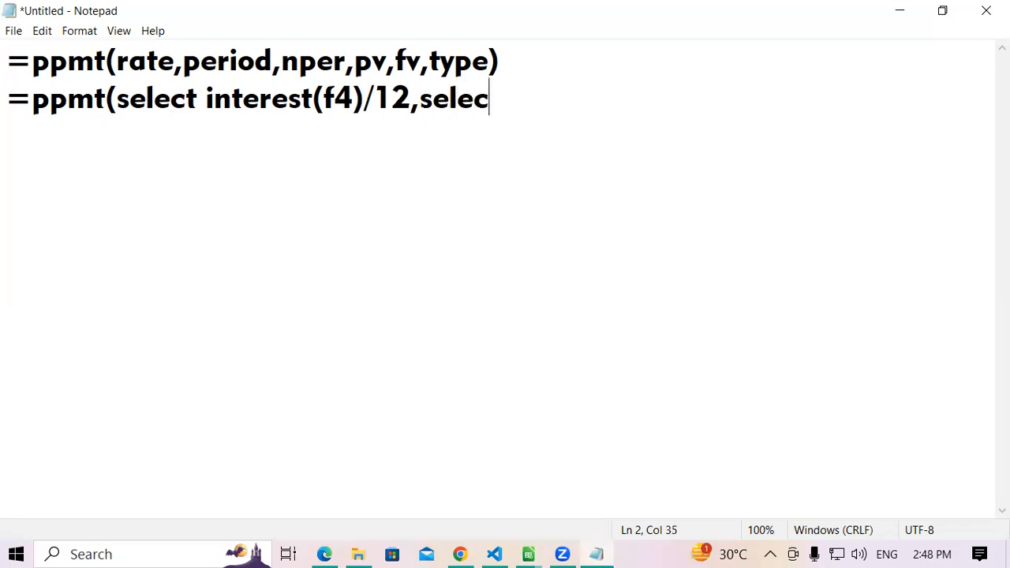
type("t one mont")
key("BackSpace")
type("month")
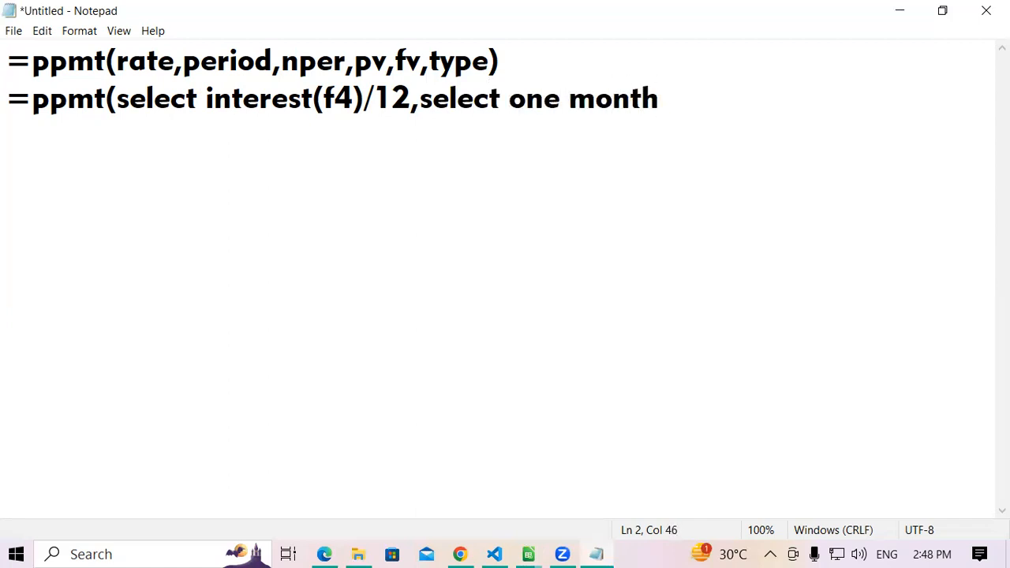
type(",")
type("select toal")
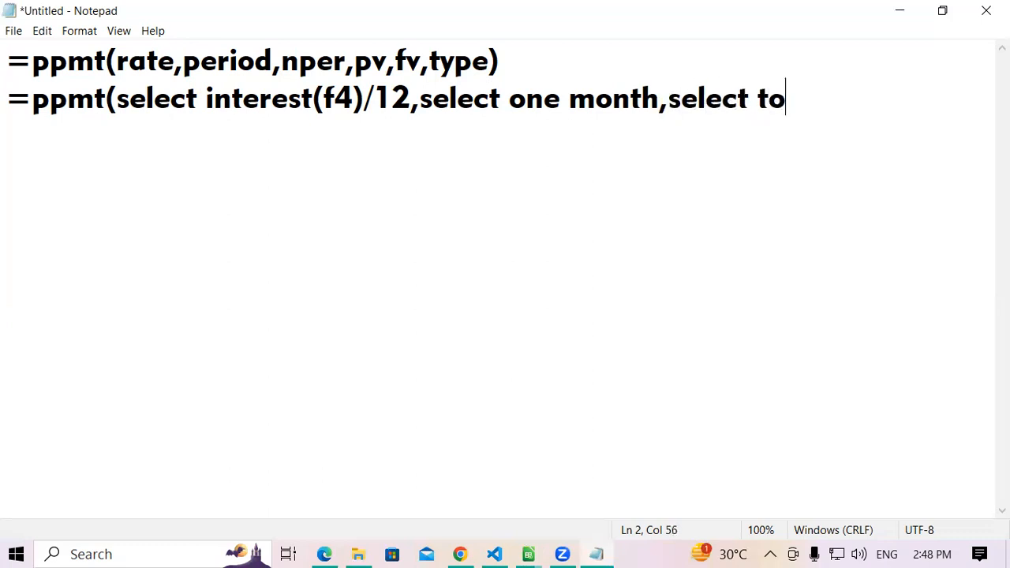
- Add the number-of-periods argument to the explanation line as "select total month(f4),"
key("BackSpace")
key("BackSpace")
key("BackSpace")
type("ta")
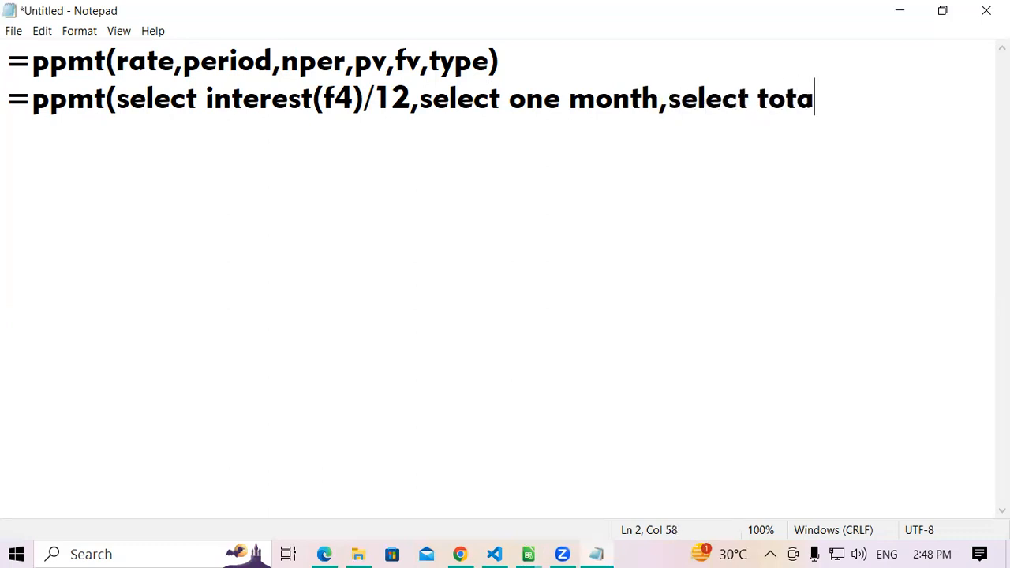
type("l month")
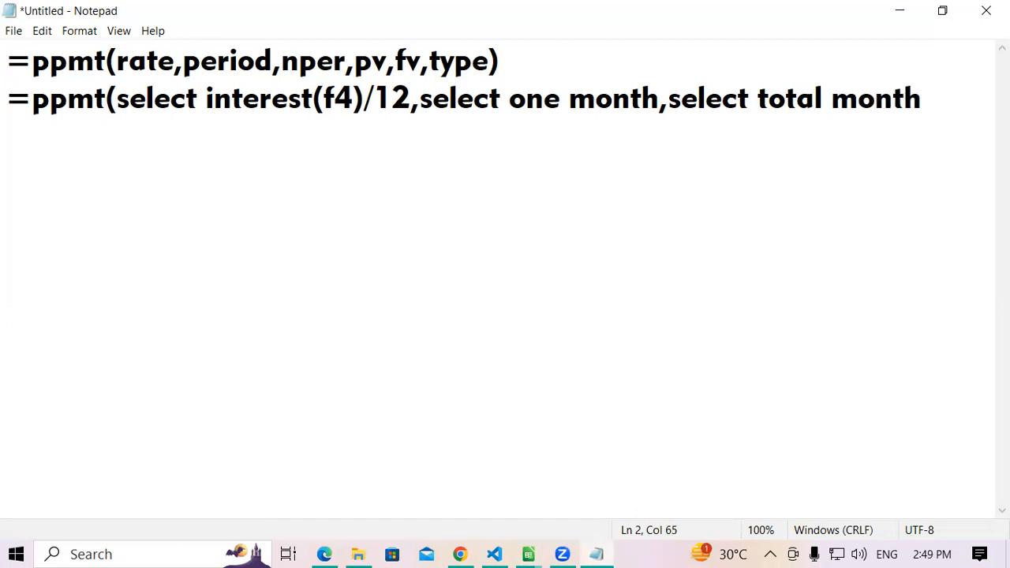
type("(f4),sel")
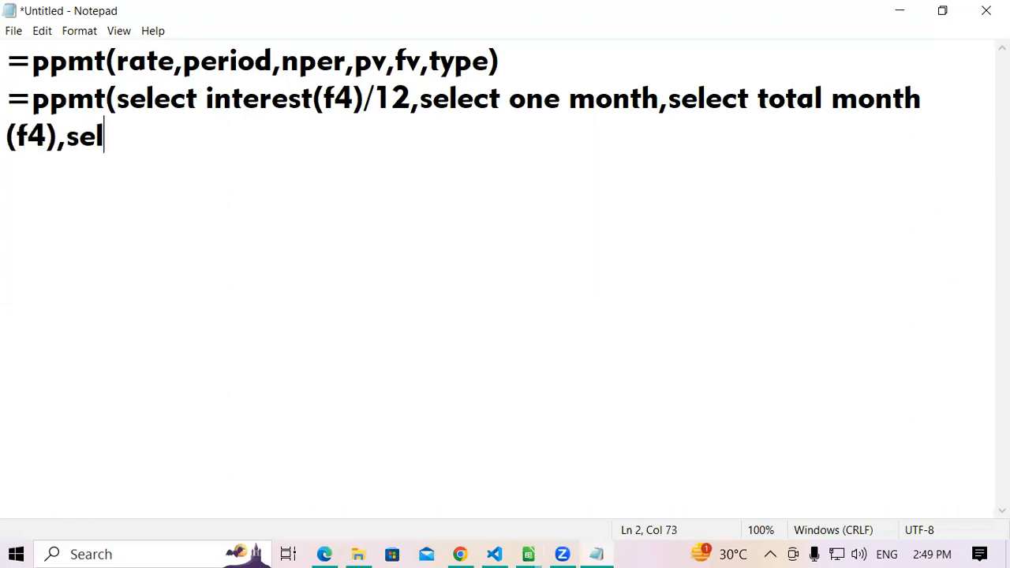
type("ec loan")
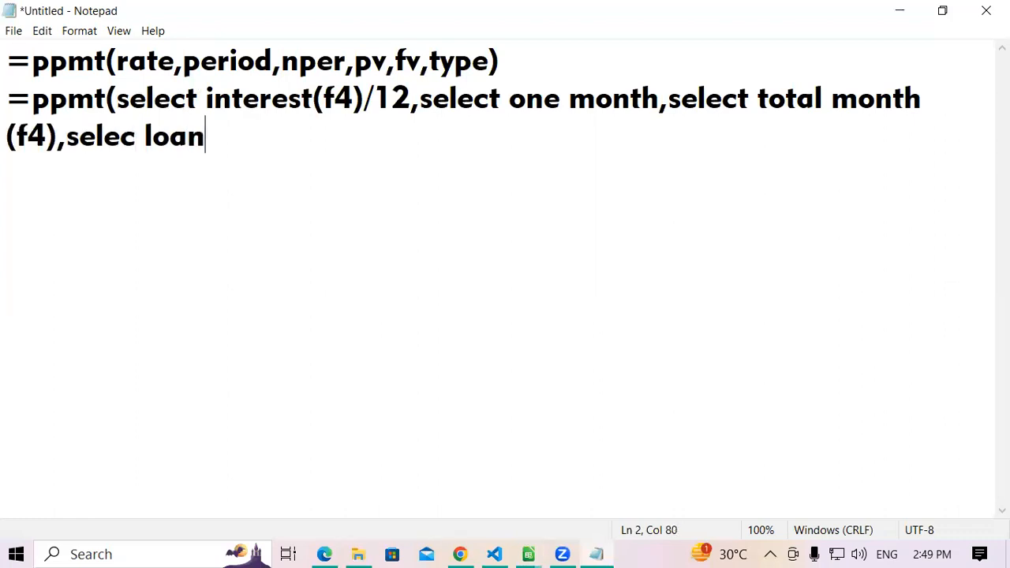
type(" (f4),")
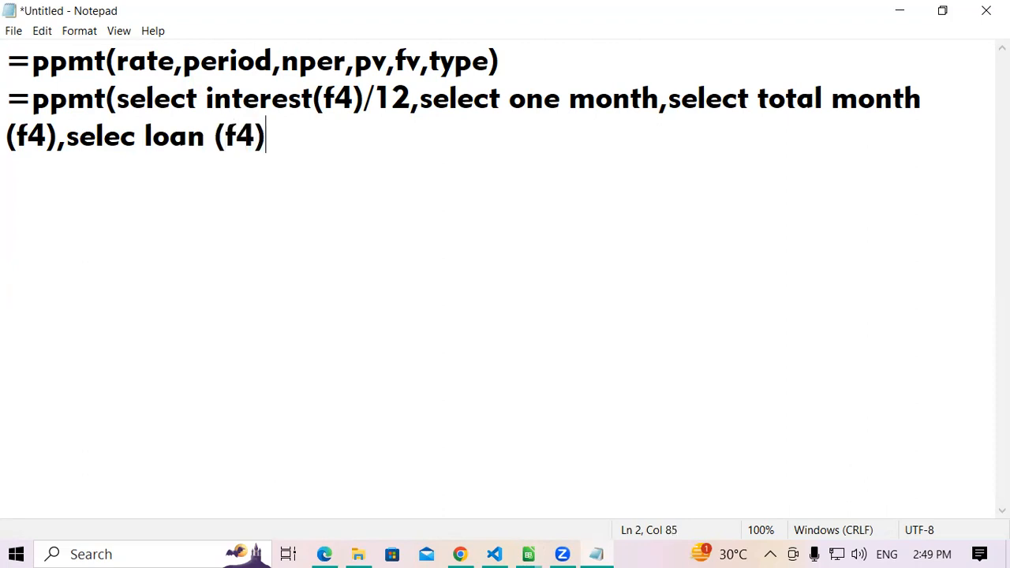
type("1)")
- Compare the rate, period, nper and pv arguments in the syntax line with their matching descriptions in the second line
left_click(131, 63)
left_click_drag(131, 63, 143, 63)
left_click_drag(125, 101, 259, 106)
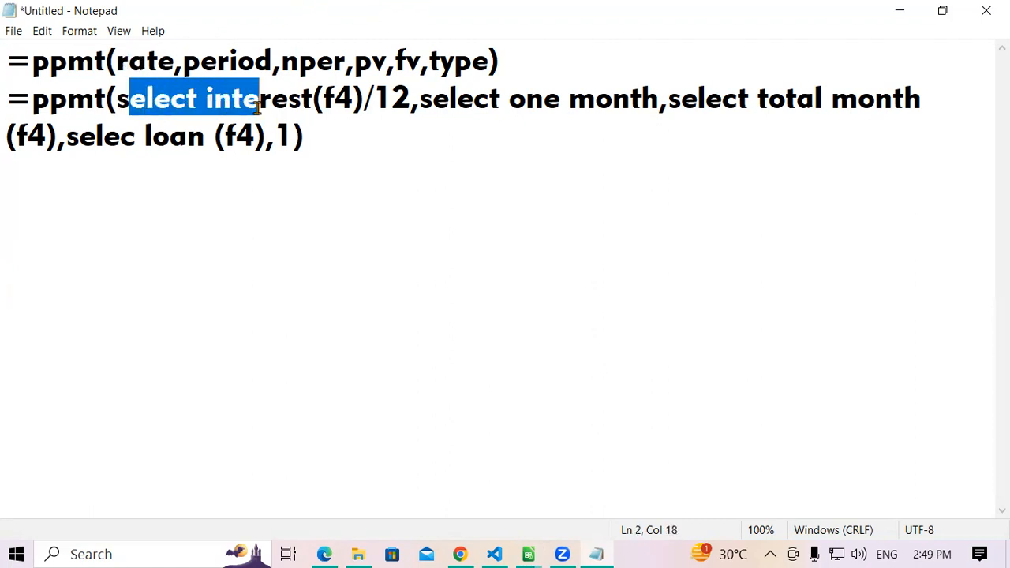
left_click(259, 106)
left_click_drag(374, 103, 387, 102)
left_click(403, 106)
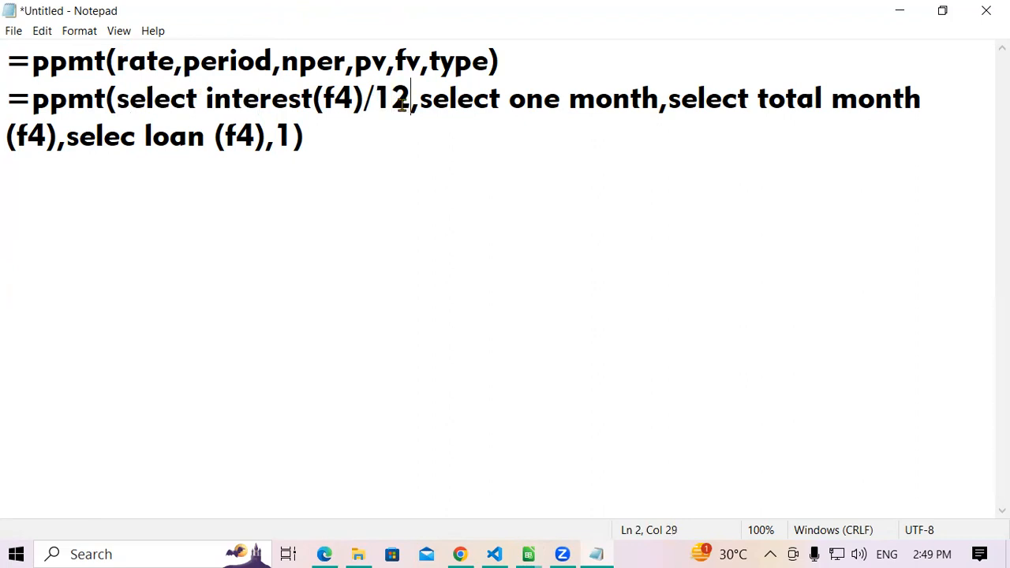
left_click_drag(199, 61, 237, 62)
left_click(238, 62)
left_click_drag(431, 100, 612, 101)
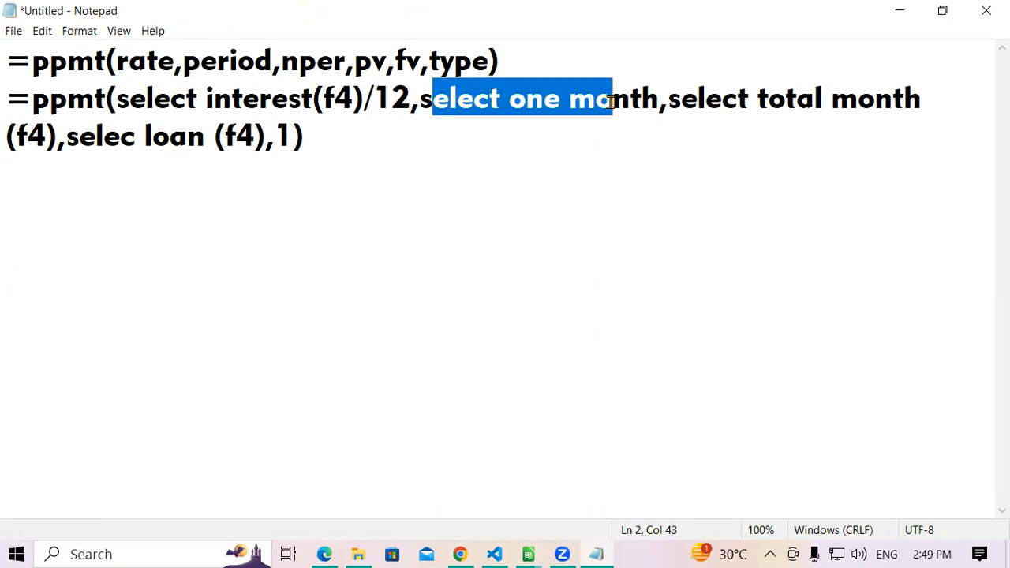
left_click(612, 101)
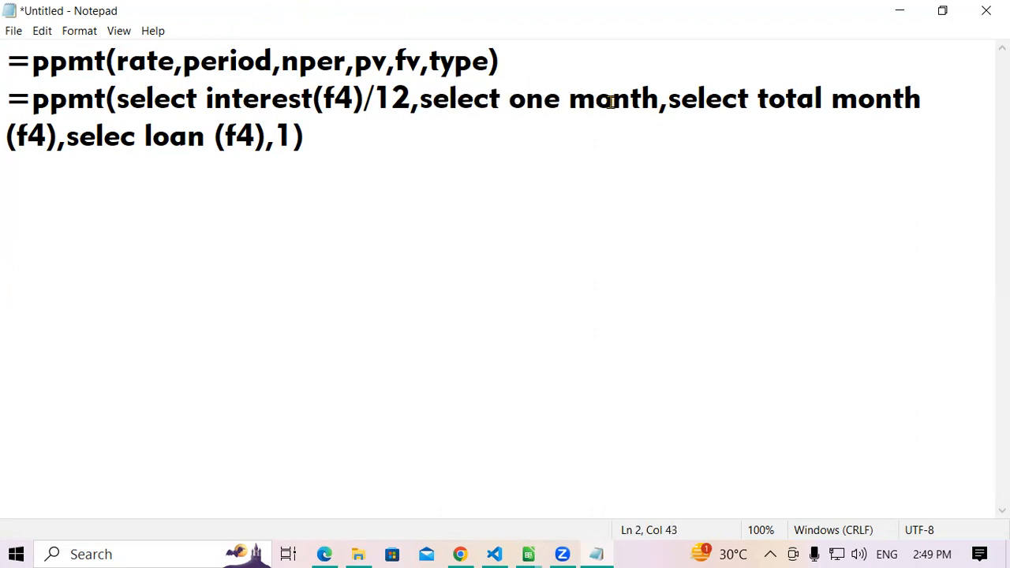
left_click_drag(281, 61, 316, 61)
left_click(316, 62)
left_click_drag(677, 100, 904, 101)
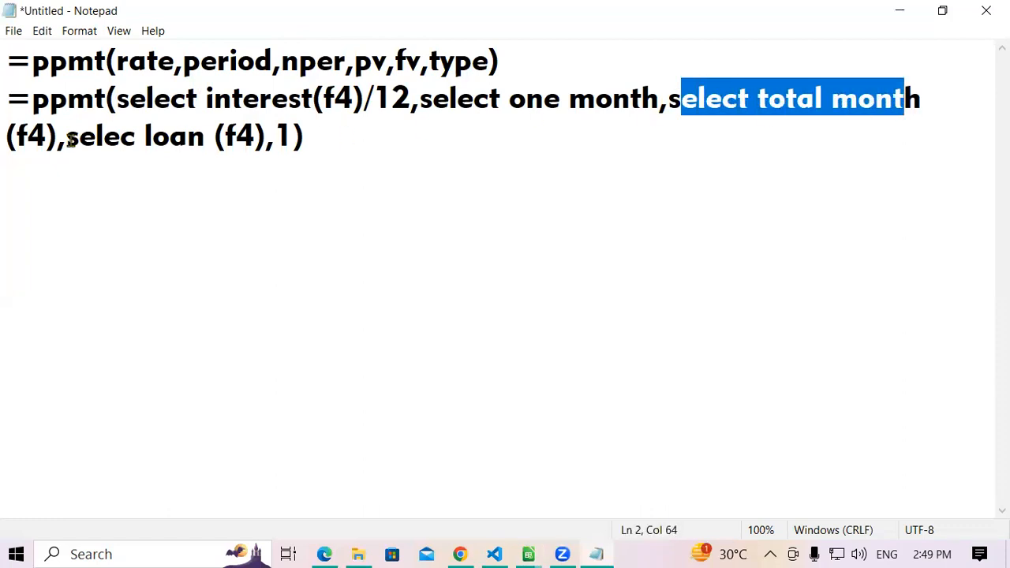
left_click_drag(59, 136, 6, 135)
left_click(199, 164)
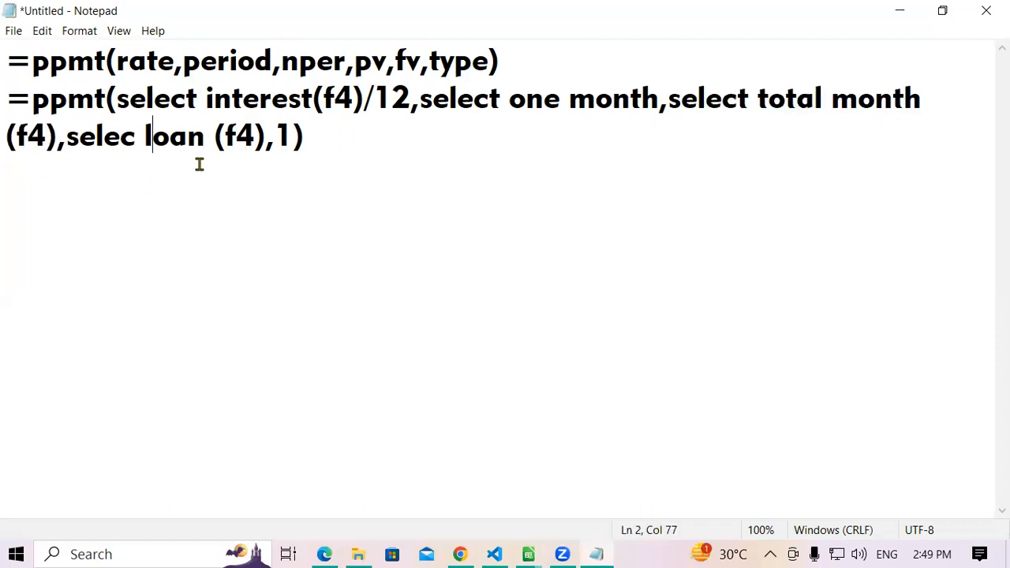
left_click_drag(386, 62, 355, 62)
left_click(206, 150)
- Correct "selec" to "select" and extend "loan" to "loan amount" in the explanation line
left_click(136, 136)
type("t")
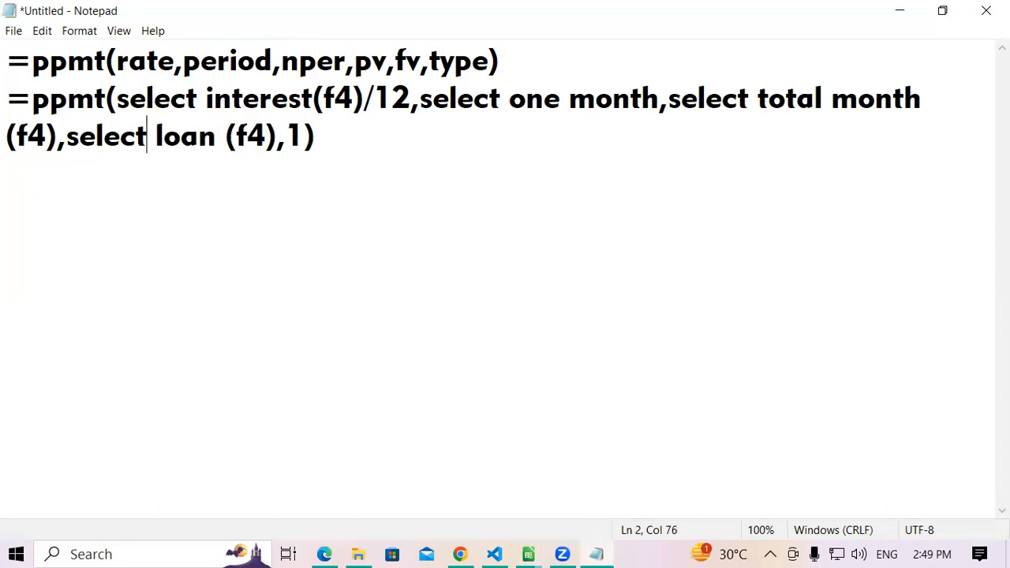
left_click(220, 136)
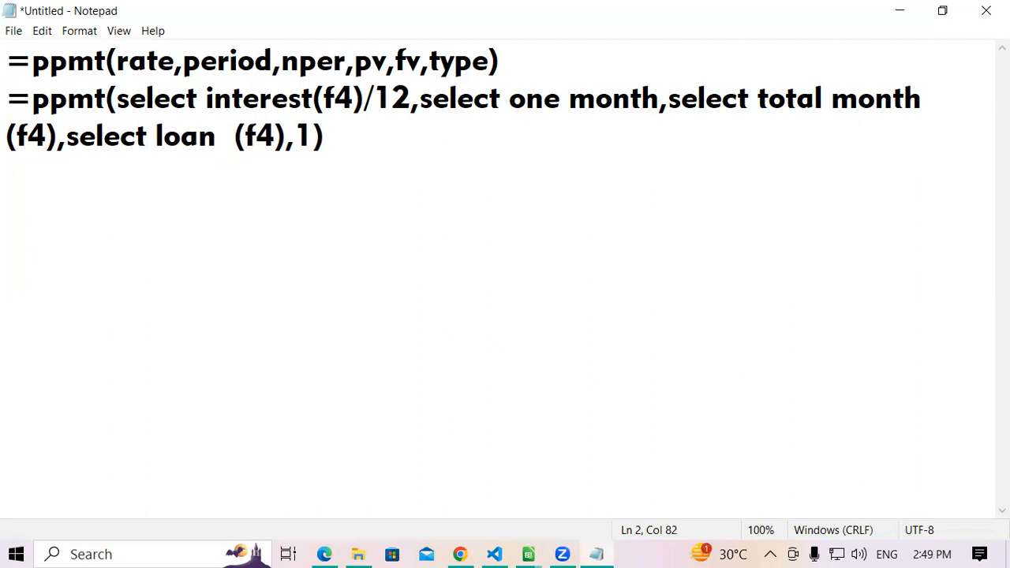
type("amount")
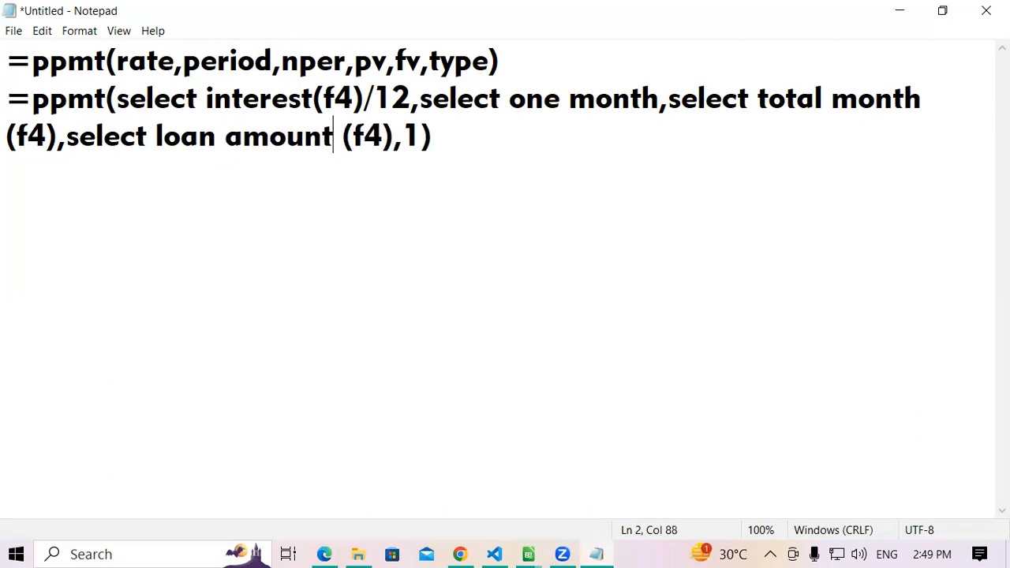
left_click(390, 134)
left_click(527, 144)
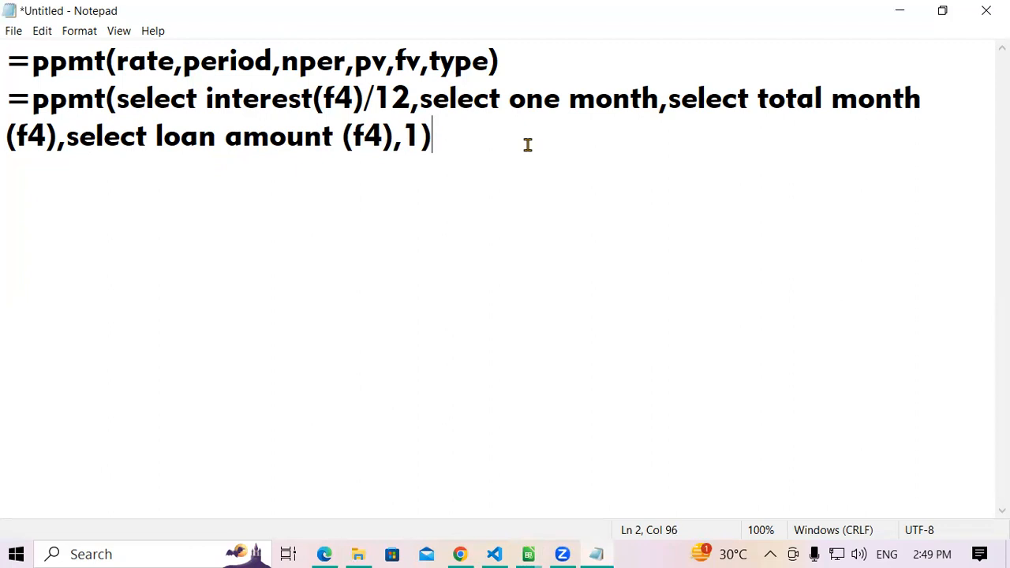